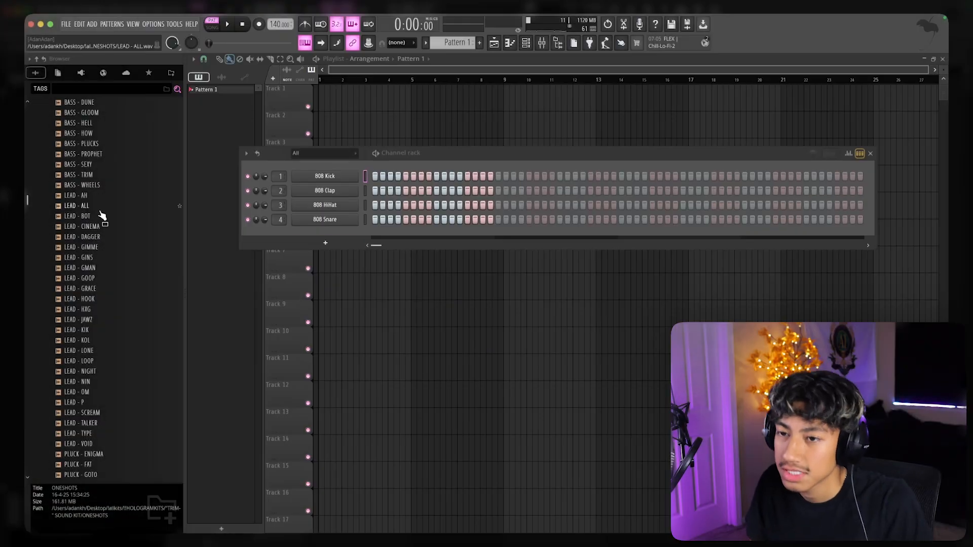
- Find the PLUCK - FAT one-shot in the TRIM sound kit and add it to the channel rack as a new channel
scroll(101, 215, down, 6)
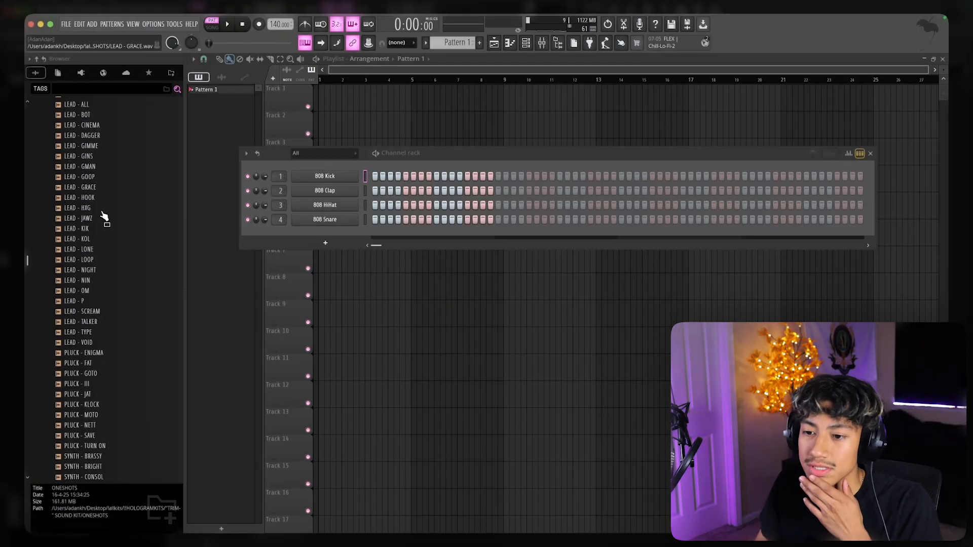
click(133, 279)
click(131, 290)
drag(129, 276, 312, 238)
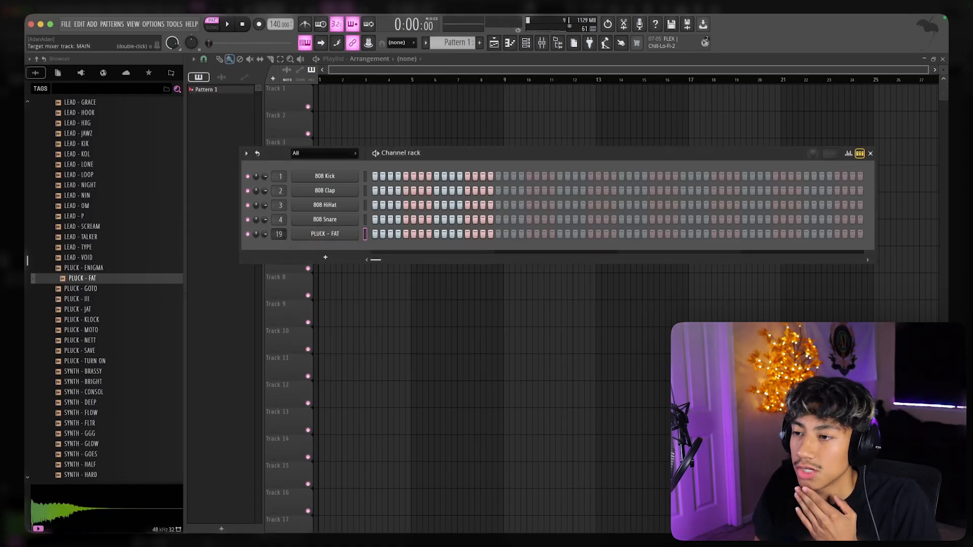
- Route the PLUCK - FAT channel to mixer track 20 and set it to cut itself
right_click(347, 234)
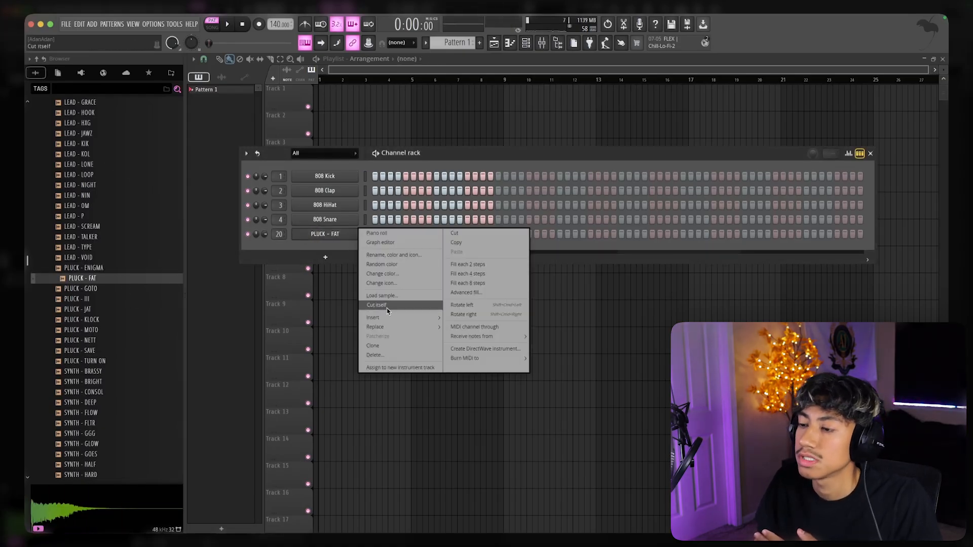
click(330, 237)
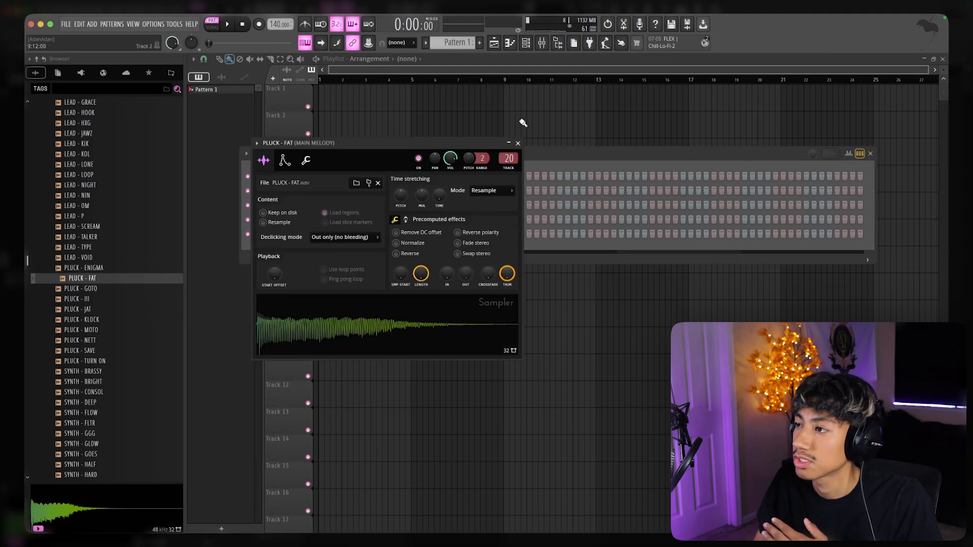
click(518, 143)
click(348, 234)
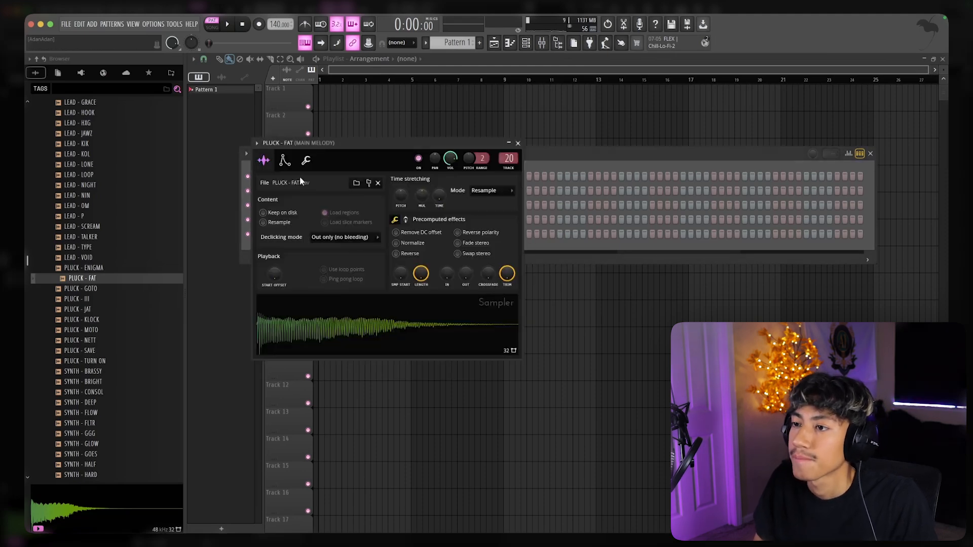
click(518, 144)
- Import 306 MIDI from the kit's MIDIS folder into the PLUCK - FAT channel and play the melody in the piano roll
scroll(73, 216, up, 10)
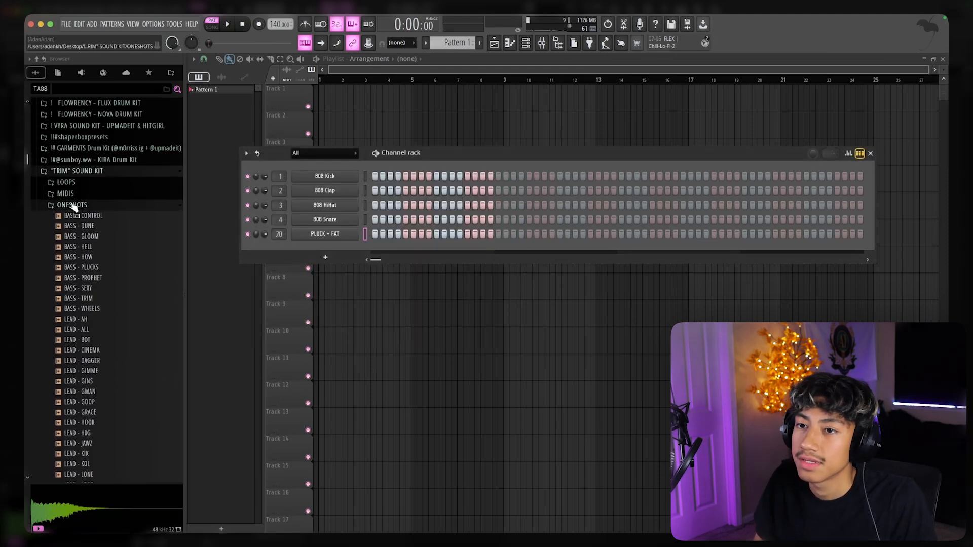
drag(90, 210, 327, 235)
click(557, 335)
click(407, 236)
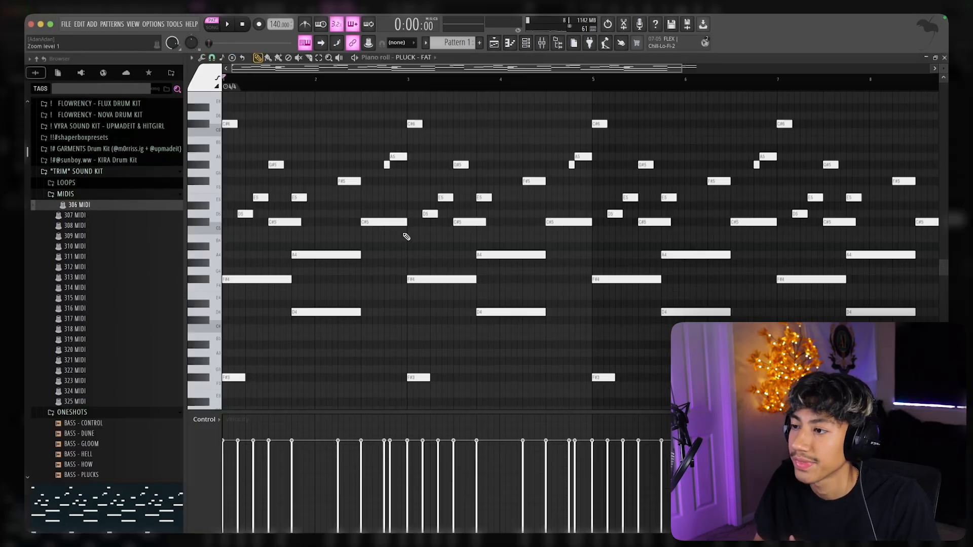
scroll(396, 264, down, 2)
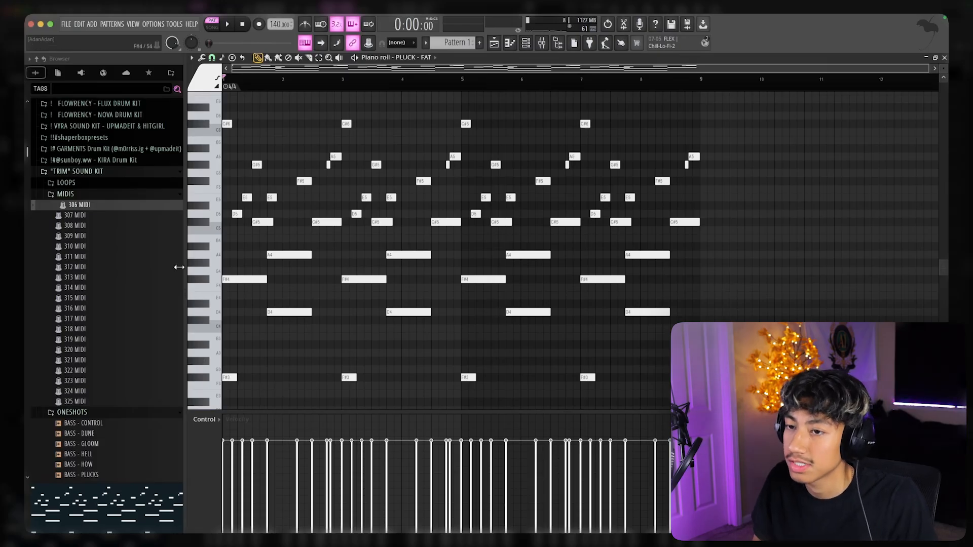
key(space)
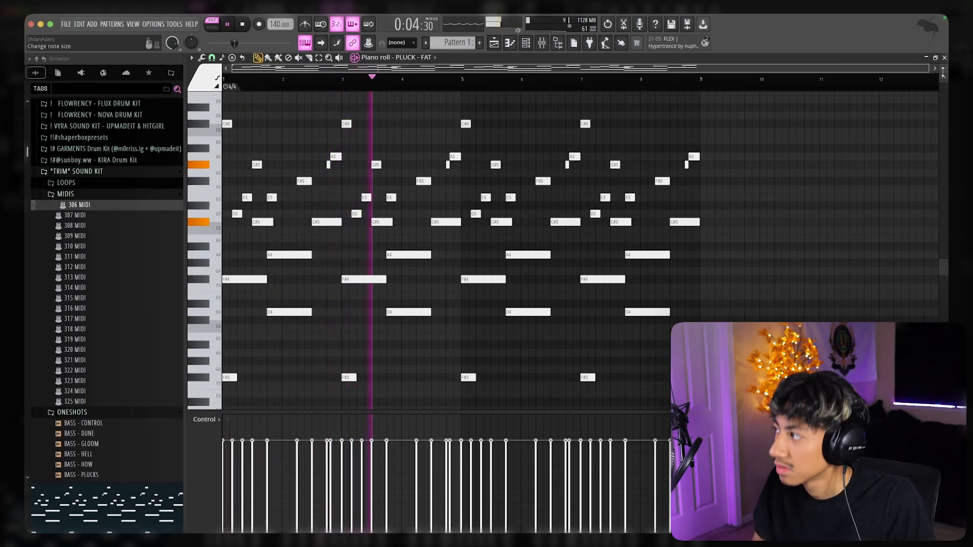
key(space)
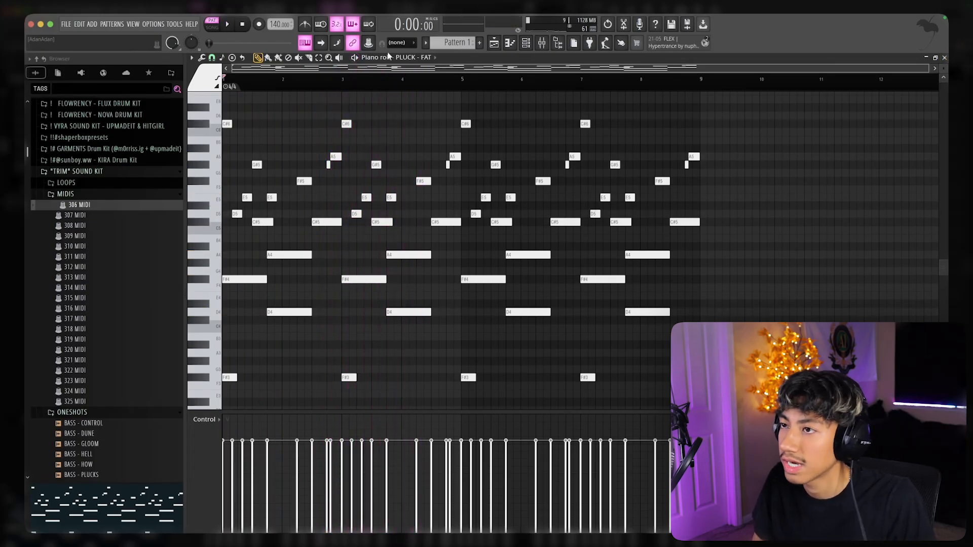
- Clone the PLUCK - FAT channel including its notes and route the clone to mixer track 21
click(943, 58)
right_click(303, 240)
click(404, 349)
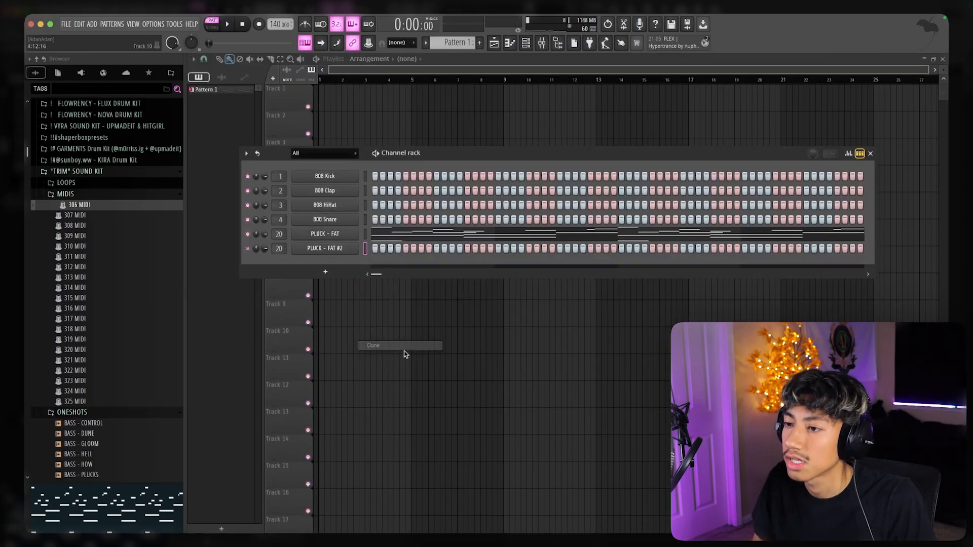
right_click(356, 234)
click(365, 242)
right_click(357, 248)
click(432, 266)
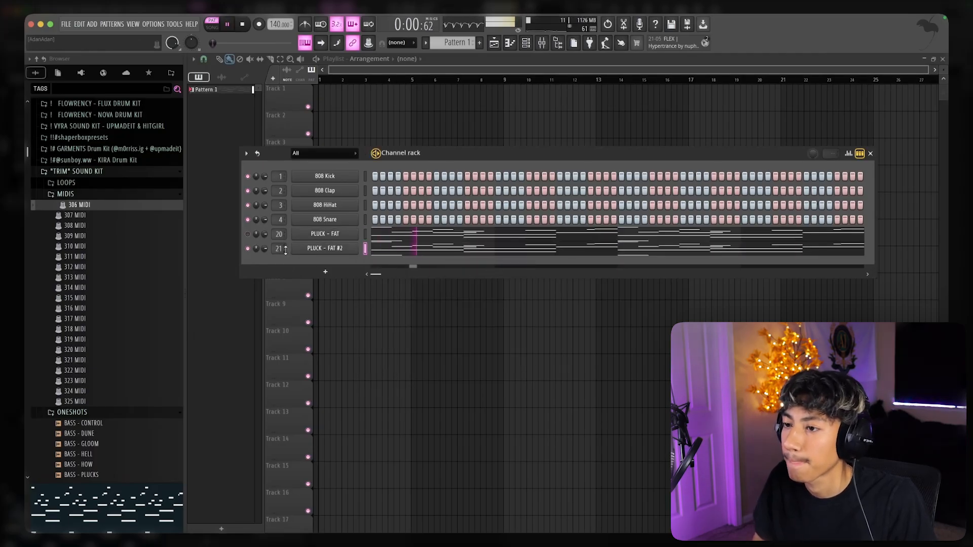
- Add Fruity Parametric EQ 2 to the first effect slot of mixer Insert 21 and adjust its low-end band
key(F9)
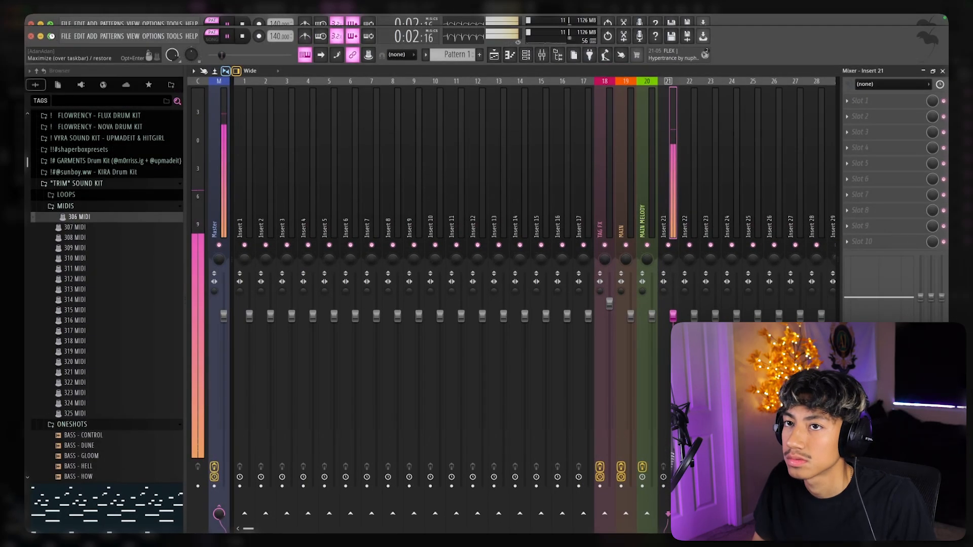
click(859, 90)
mouse_move(858, 100)
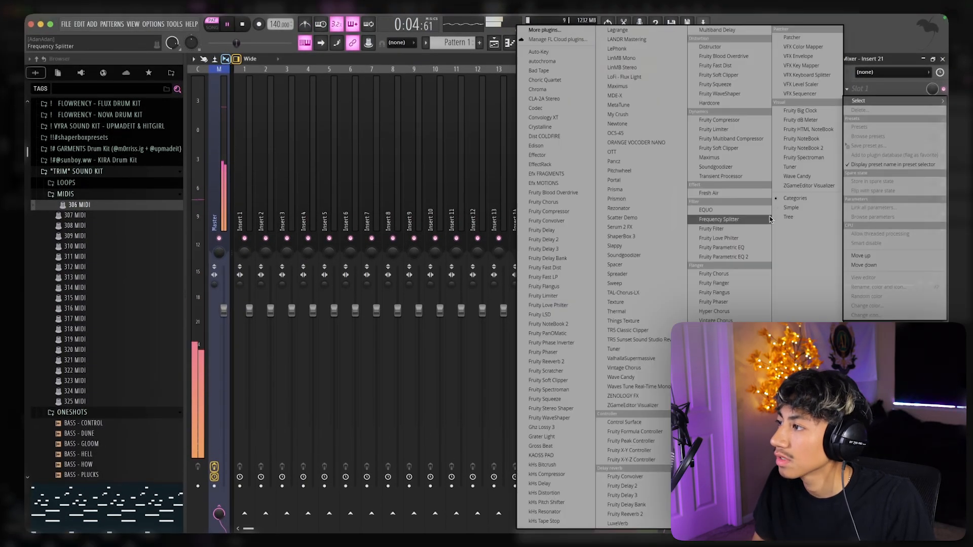
click(723, 257)
drag(246, 212, 322, 212)
click(573, 131)
key(space)
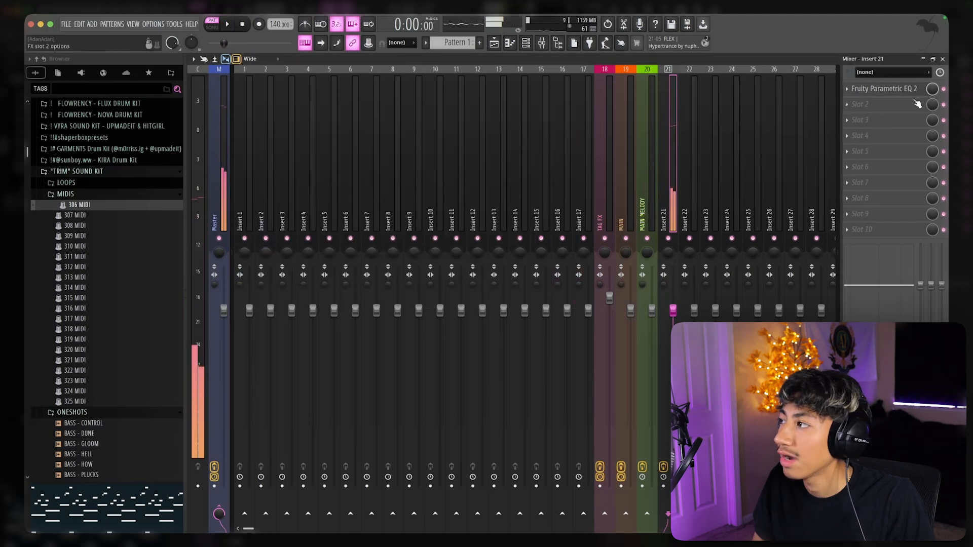
- Add Fruity Convolver to slot 2 of Insert 21 and audition its Seaport Dock preset
click(895, 104)
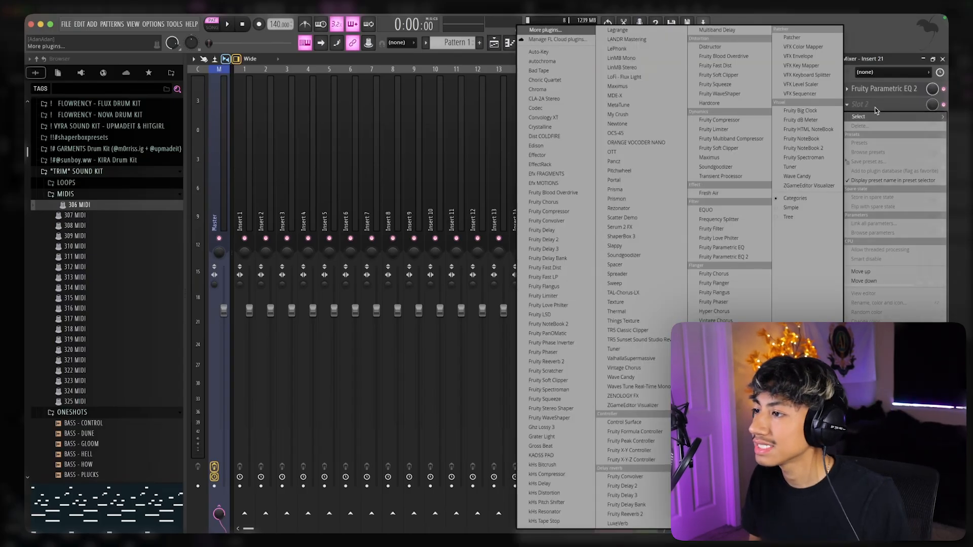
click(579, 222)
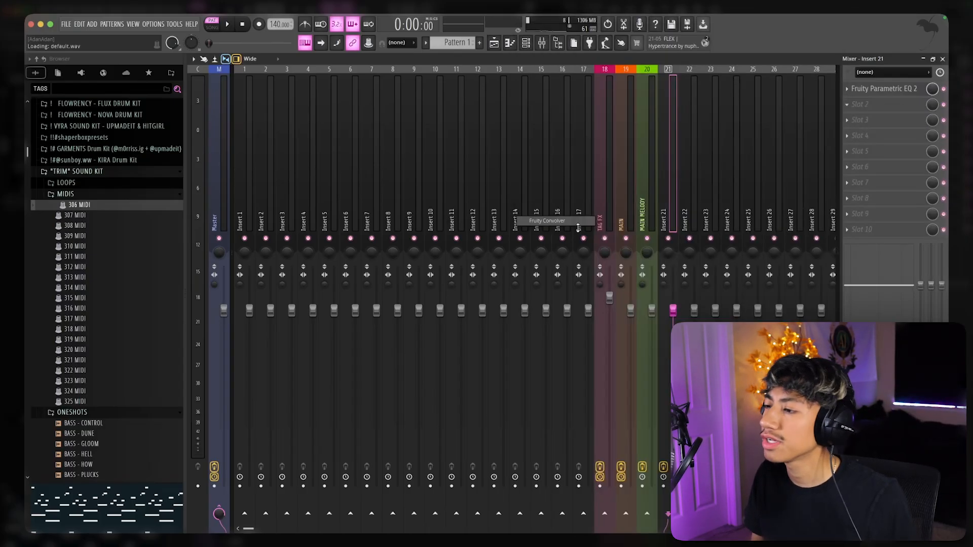
click(561, 144)
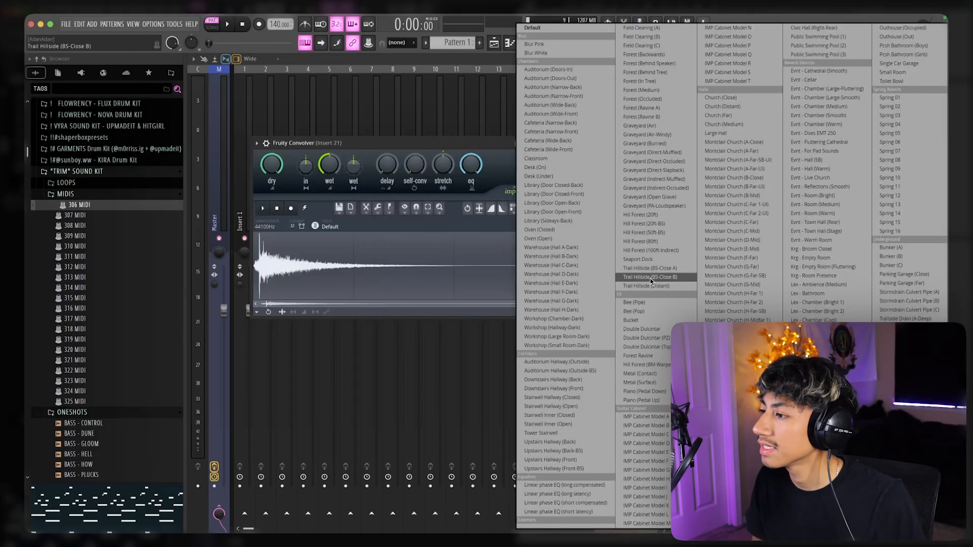
click(659, 267)
key(space)
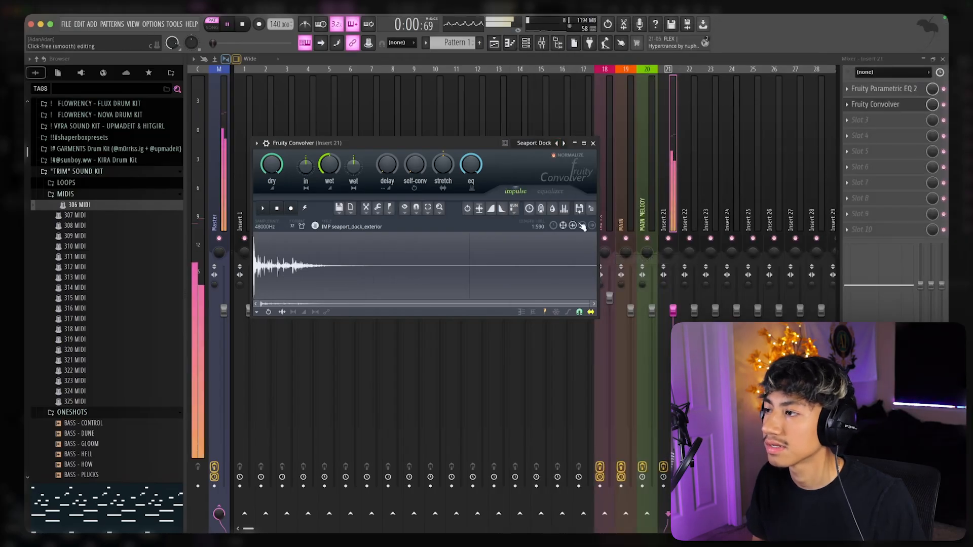
- Switch Fruity Convolver to the Lex - Ambience (Medium) preset and listen to it
click(561, 144)
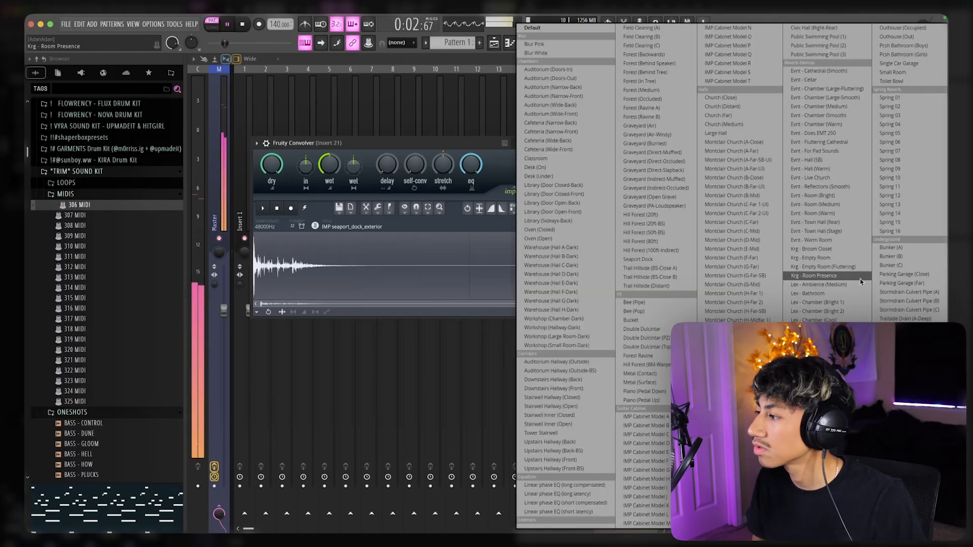
click(818, 284)
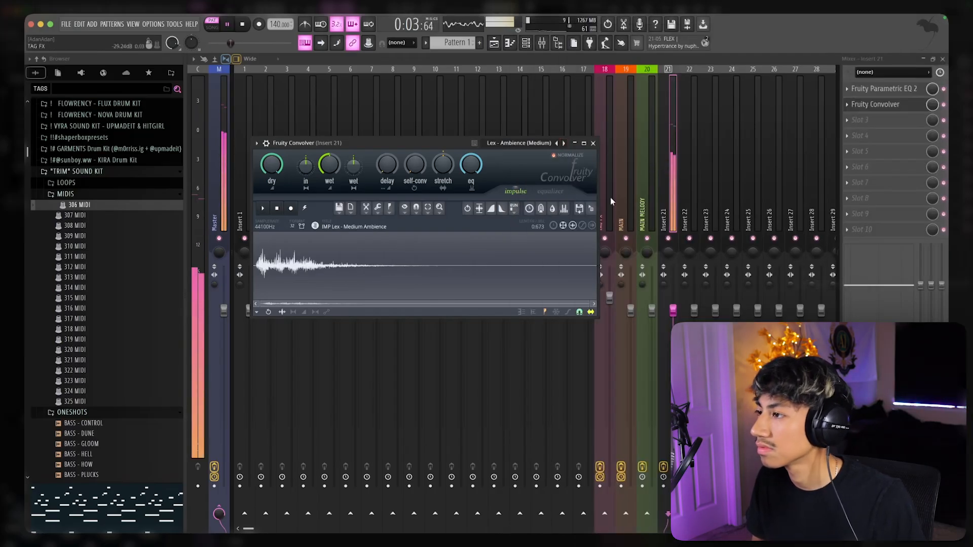
click(594, 143)
key(space)
- Add Vintage Phaser to slot 3 of Insert 21 and try its Crusty phaser preset
click(884, 125)
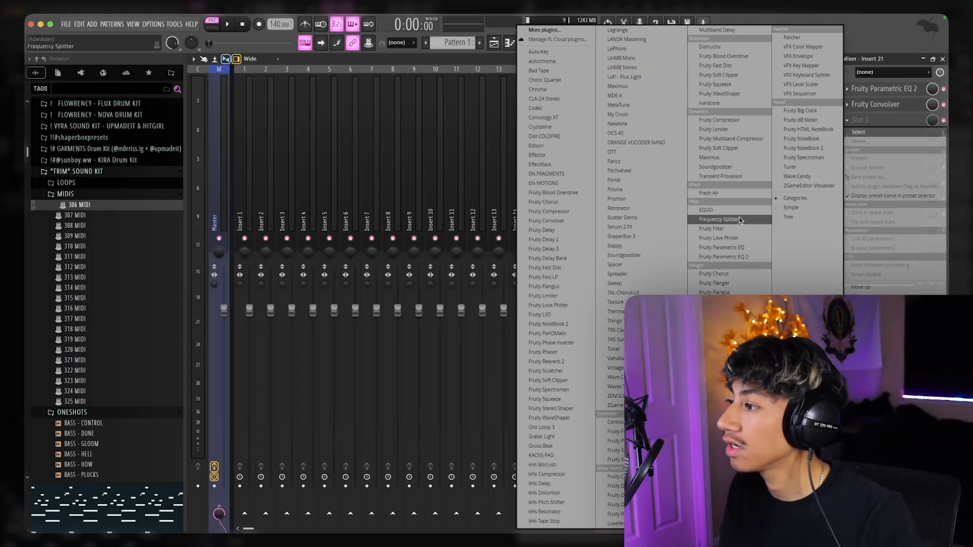
click(612, 368)
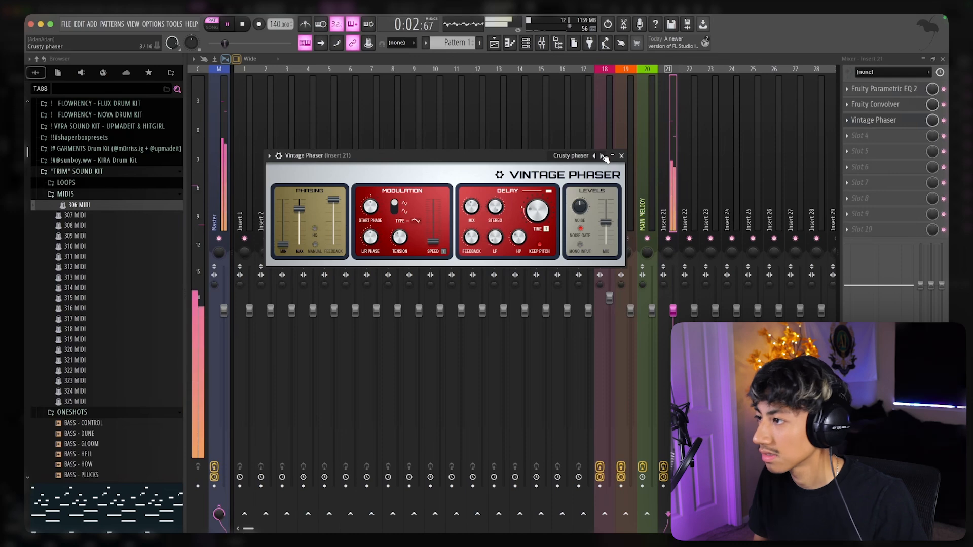
click(621, 156)
- Add Fruity Flanger to slot 4 of Insert 21 from the full effect plugin list
click(910, 133)
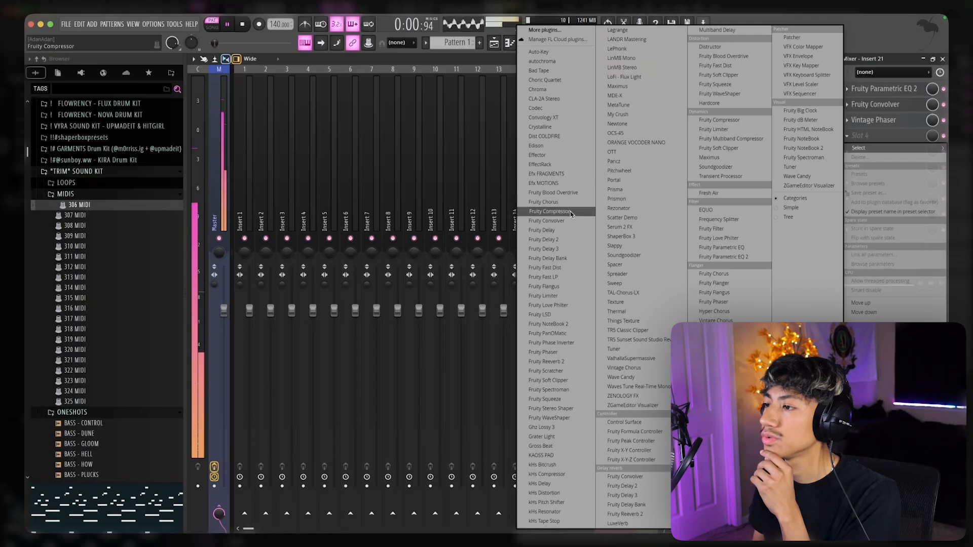
click(579, 32)
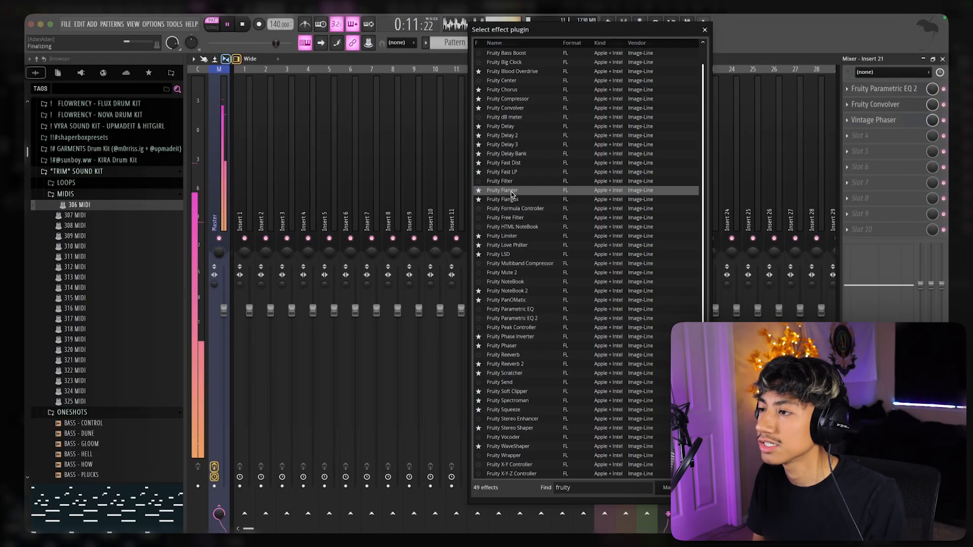
double_click(484, 191)
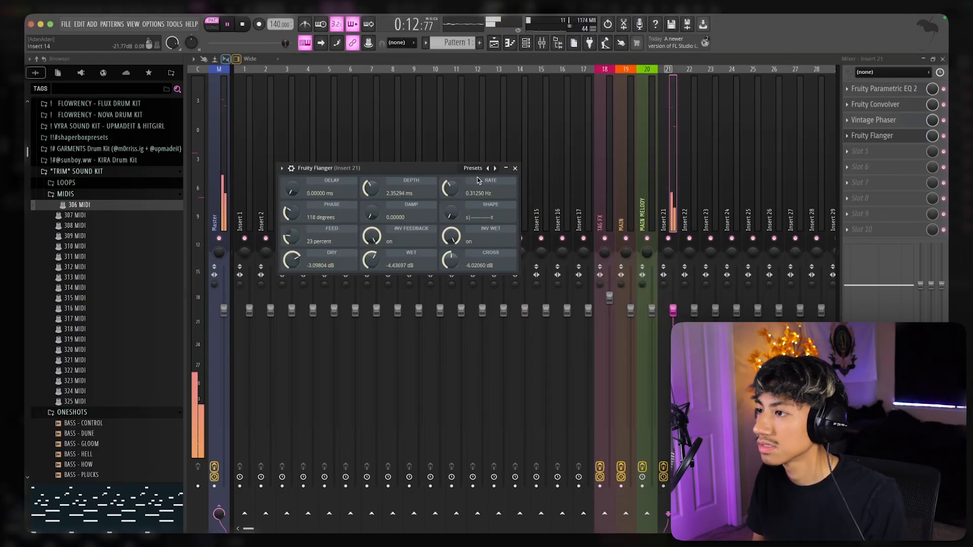
click(514, 167)
- Search the effect plugins for "gross" and add Gross Beat to slot 5 of Insert 21
click(861, 151)
click(562, 30)
click(625, 490)
text(d)
key(BackSpace)
text(gross)
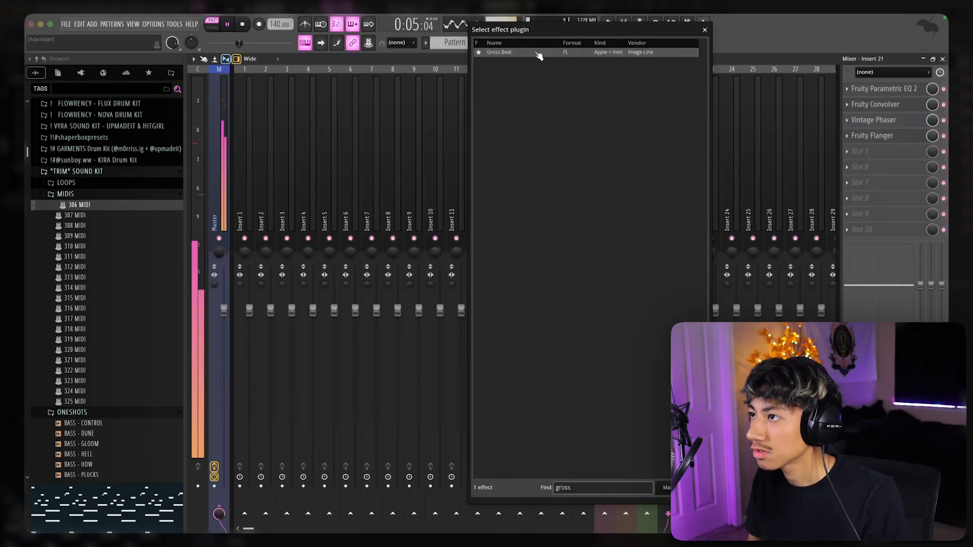
double_click(539, 53)
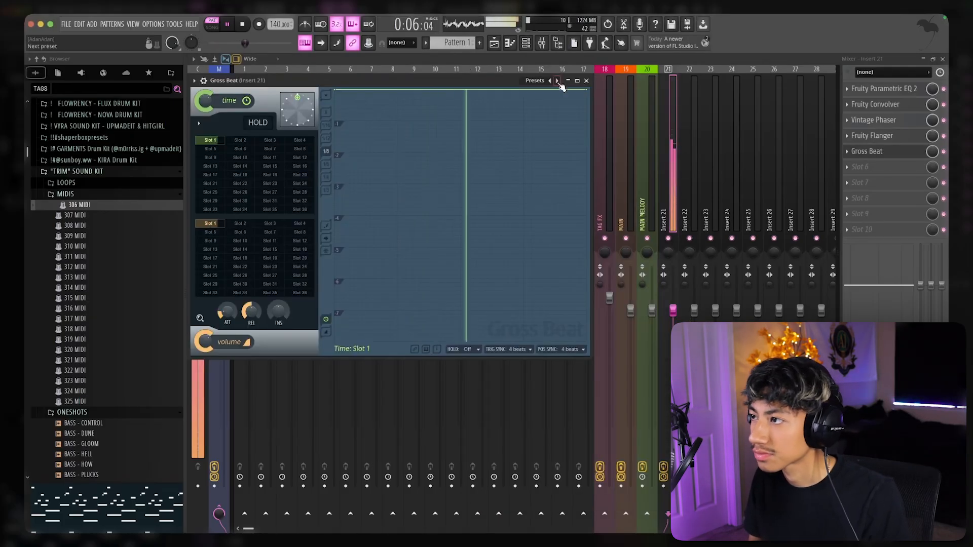
- Load Gross Beat's Momentary preset, choose the X2 Speed time effect, and return to the channel rack
click(557, 80)
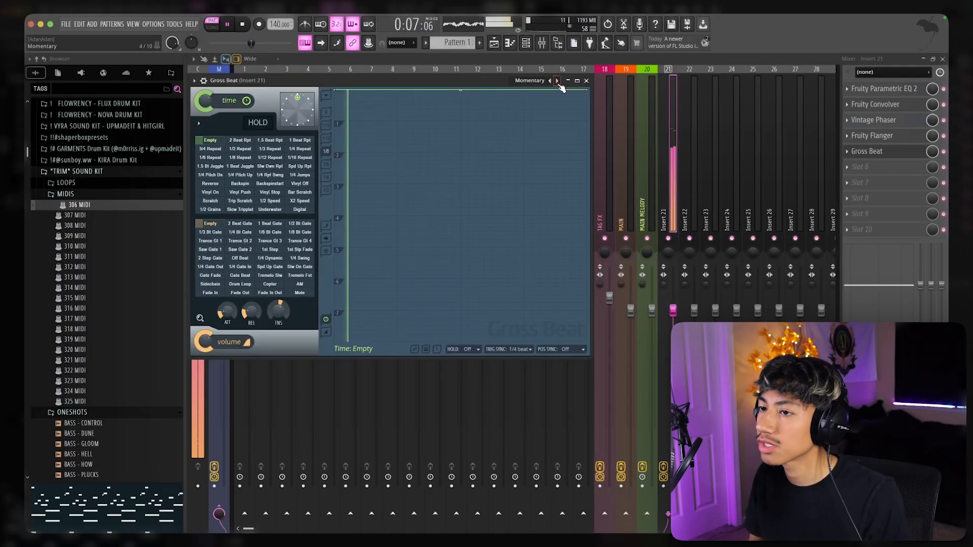
click(306, 167)
click(302, 202)
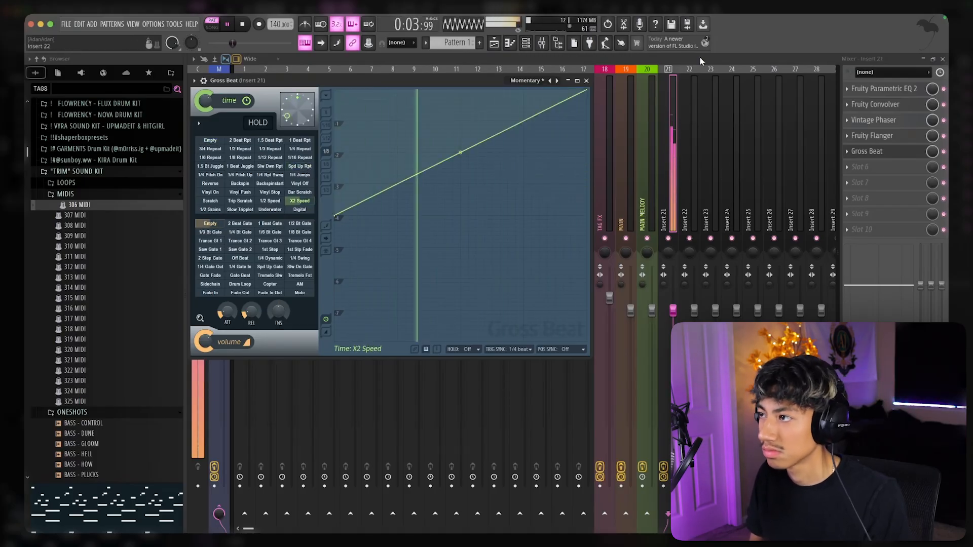
click(586, 81)
click(942, 59)
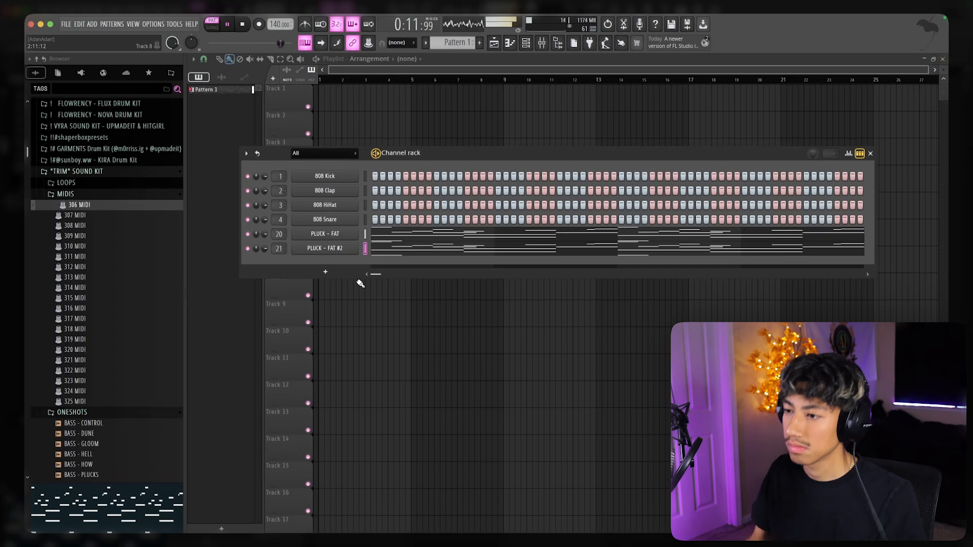
- Replace the cloned channel's sample with the PLUCK - SAVE one-shot and solo that channel
click(65, 193)
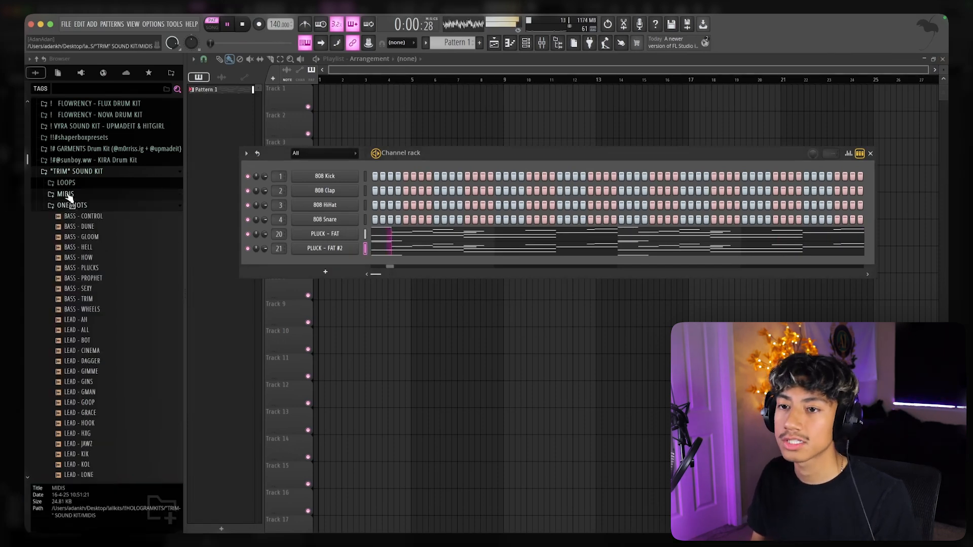
scroll(93, 211, down, 12)
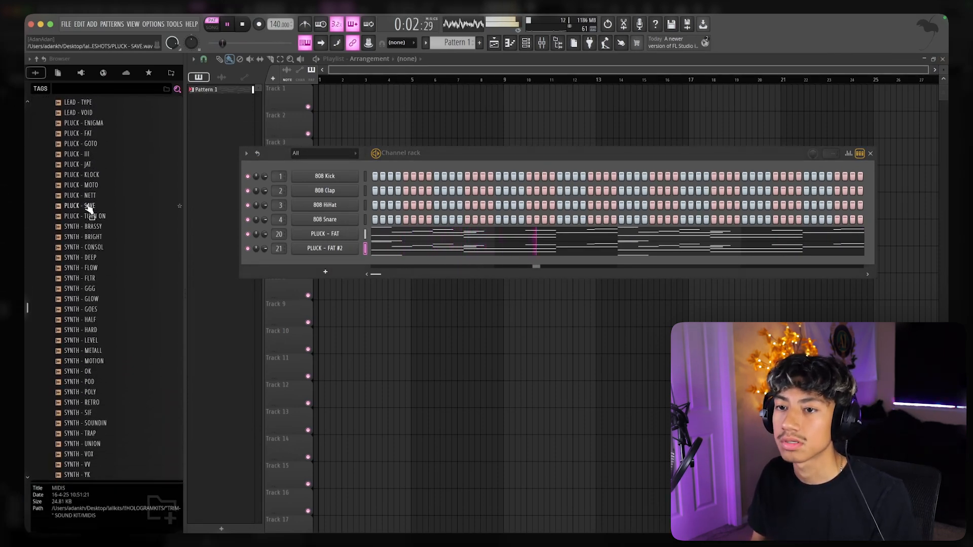
right_click(90, 208)
right_click(90, 206)
click(97, 210)
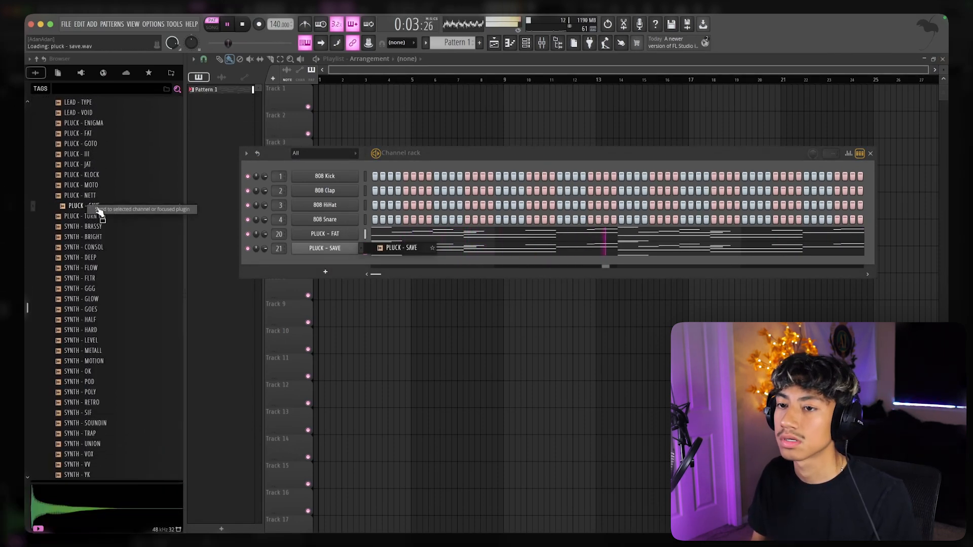
right_click(248, 252)
click(263, 259)
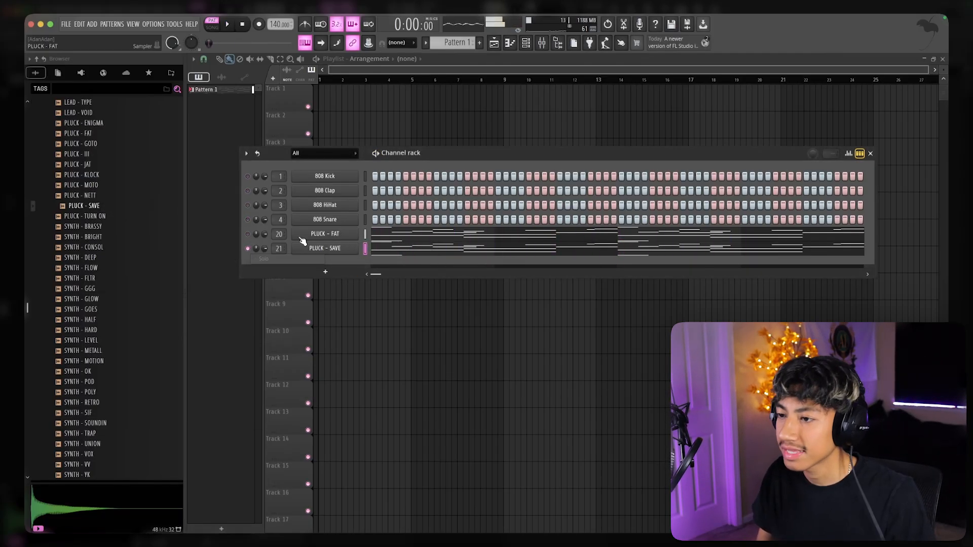
- Search the effect plugins for "edis" and add Edison to slot 1 of the mixer's Master track
click(553, 45)
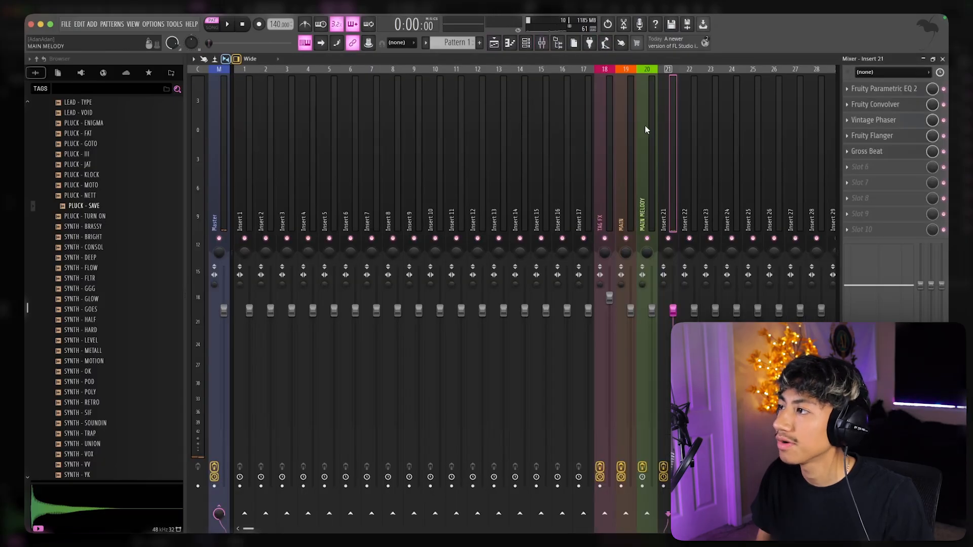
click(860, 167)
click(229, 94)
click(223, 93)
click(884, 91)
click(555, 29)
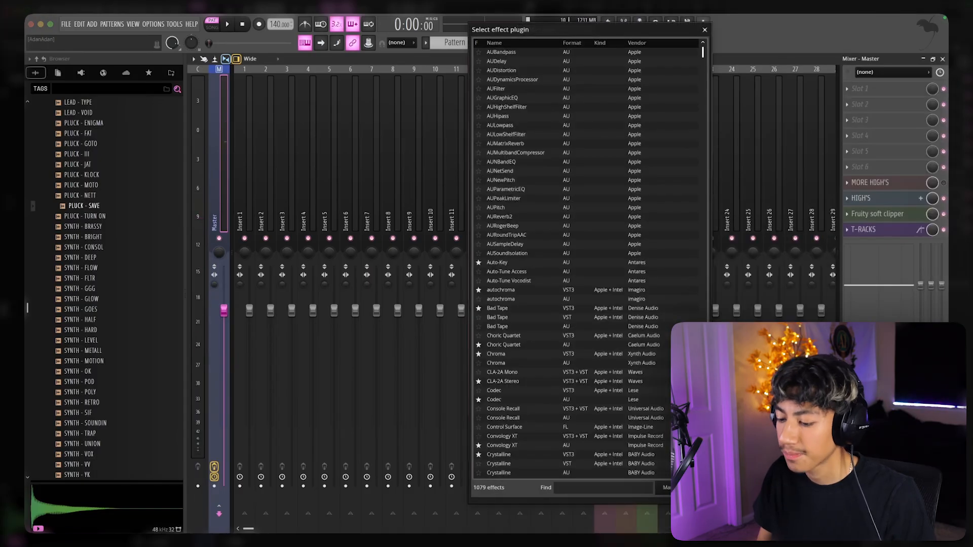
click(631, 488)
text(edis)
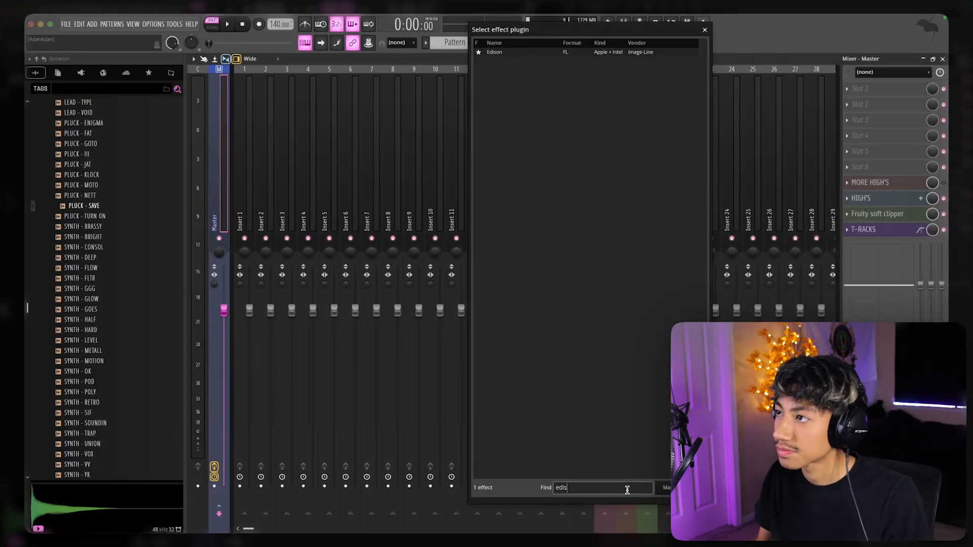
double_click(540, 52)
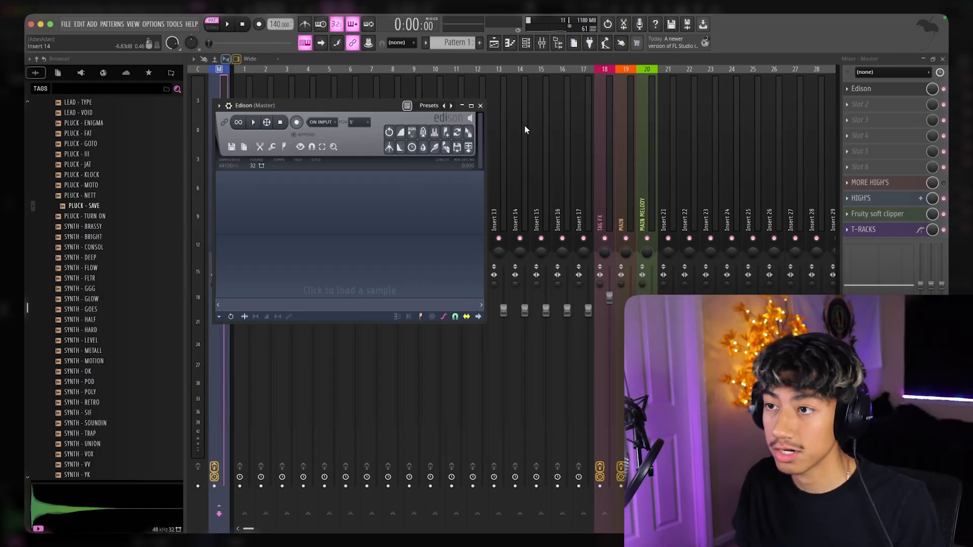
- Record the soloed PLUCK - SAVE melody in Edison and send the recording to the playlist as an audio clip on Track 1
drag(303, 122, 356, 126)
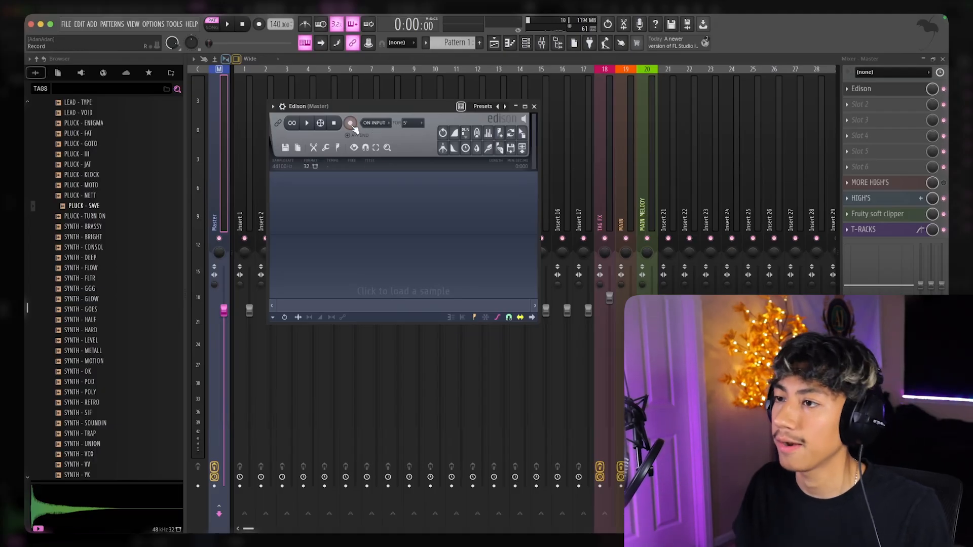
click(350, 123)
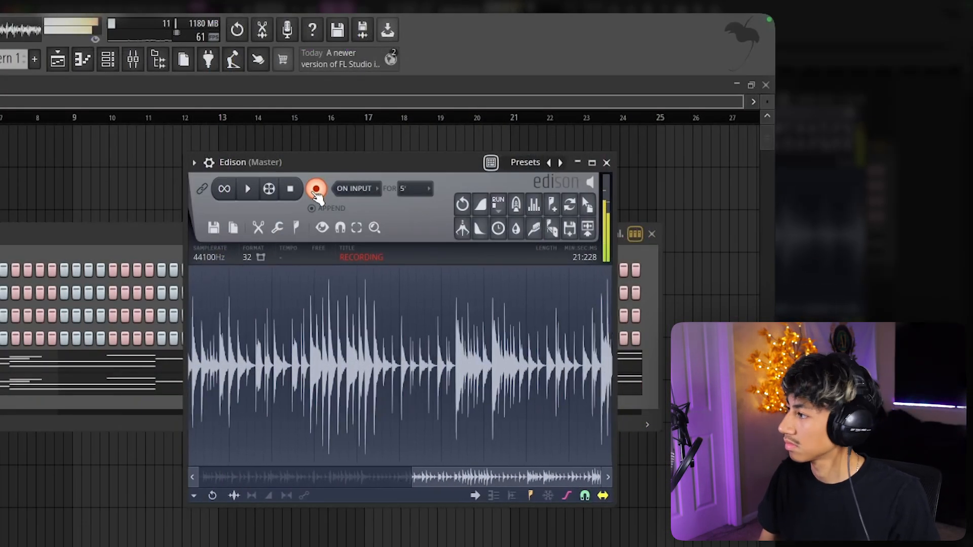
click(317, 190)
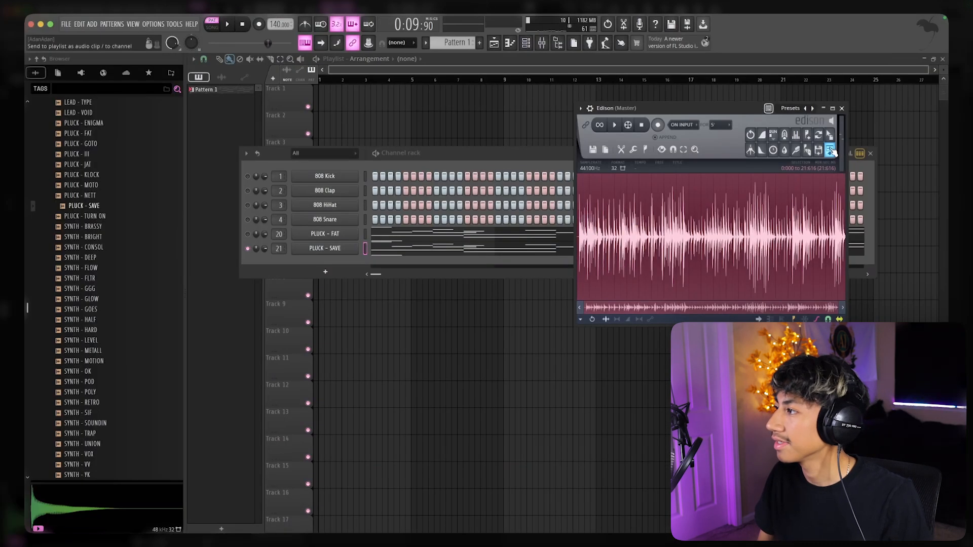
drag(588, 229, 87, 195)
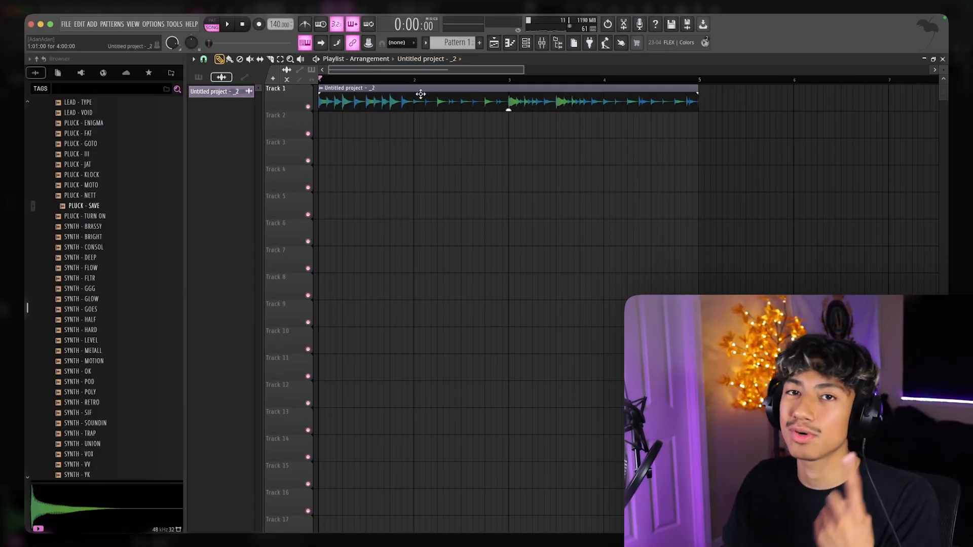
- Review the settings of Fruity Parametric EQ 2, Fruity Convolver, Vintage Phaser, Fruity Flanger and Gross Beat on Insert 21
click(541, 43)
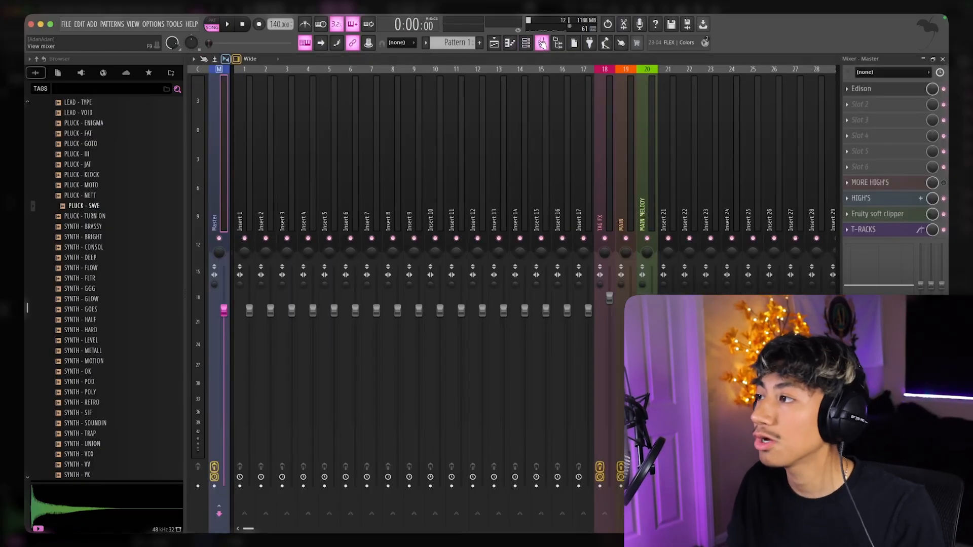
click(664, 152)
click(881, 89)
click(575, 131)
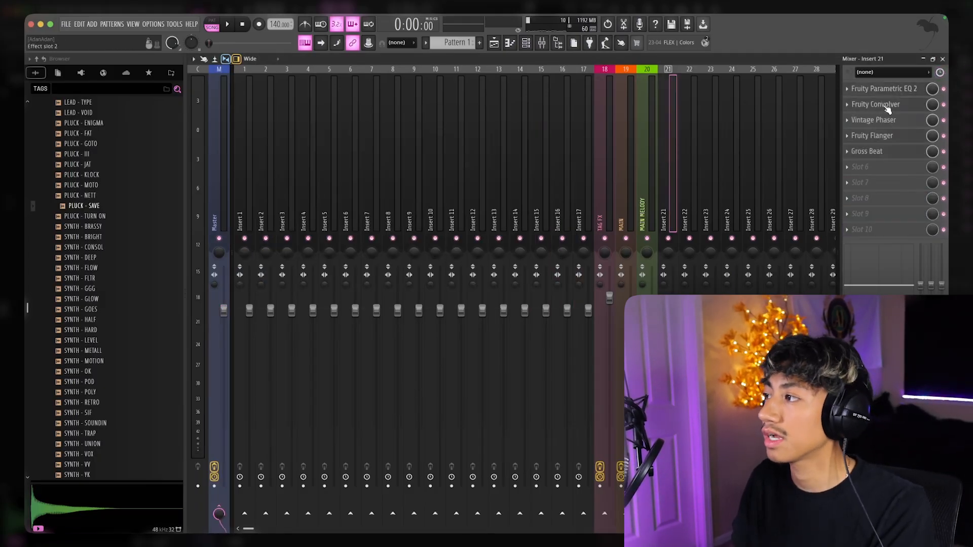
click(886, 104)
click(593, 144)
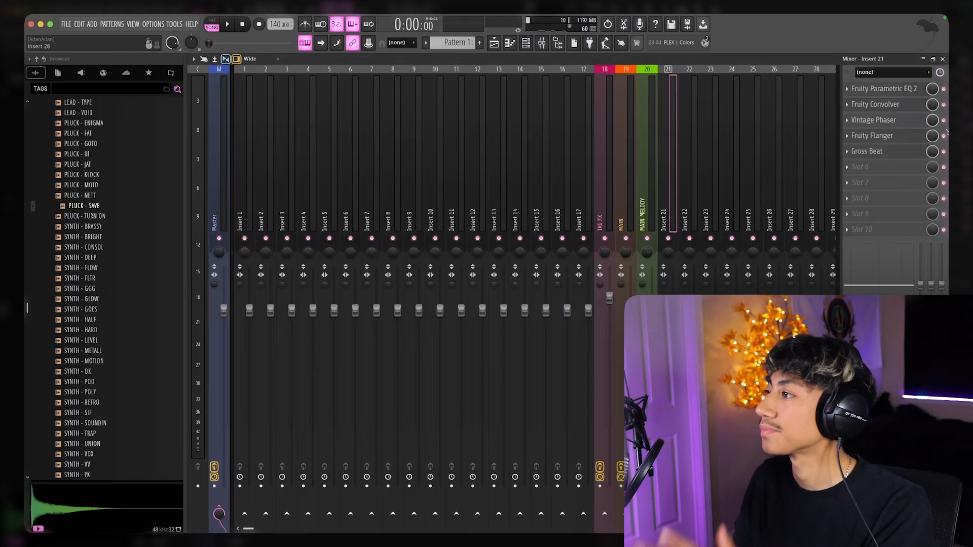
click(873, 120)
click(621, 155)
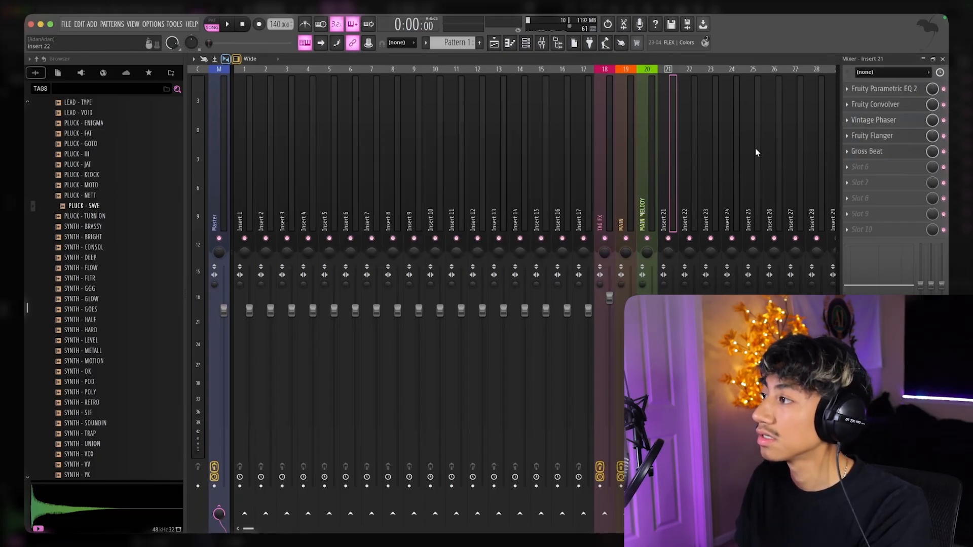
click(873, 136)
click(516, 168)
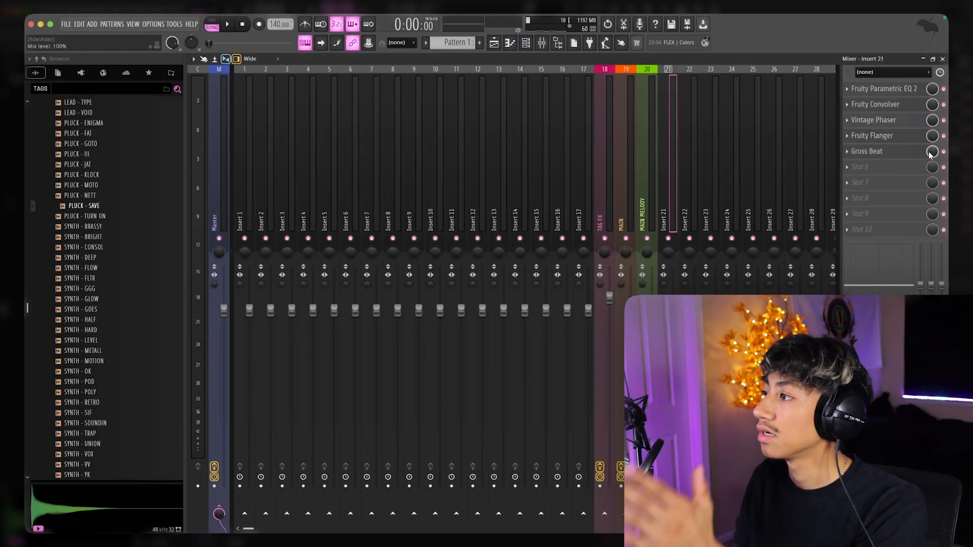
click(872, 151)
click(587, 72)
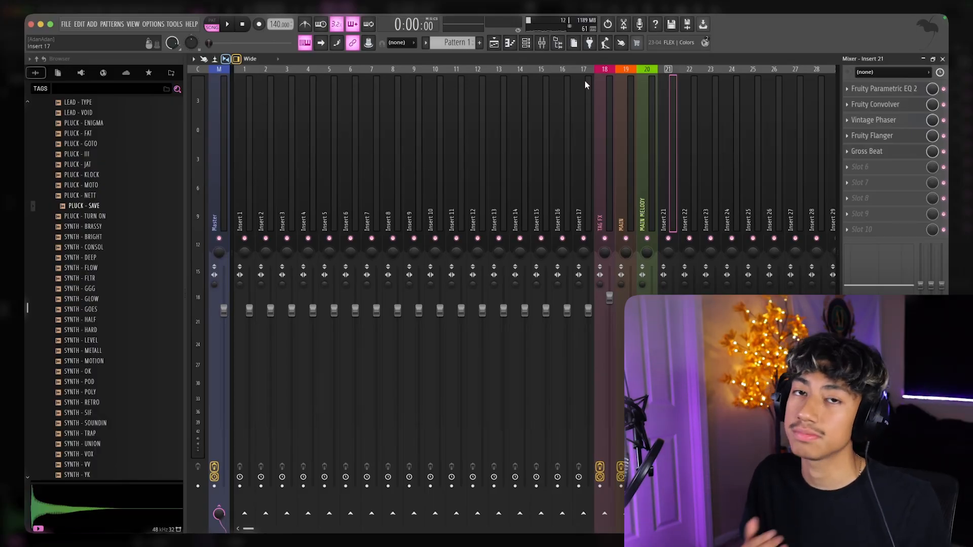
- Save Insert 21's mixer track state in the Mixer presets folder as "!PHRASEMAKER 1"
right_click(673, 134)
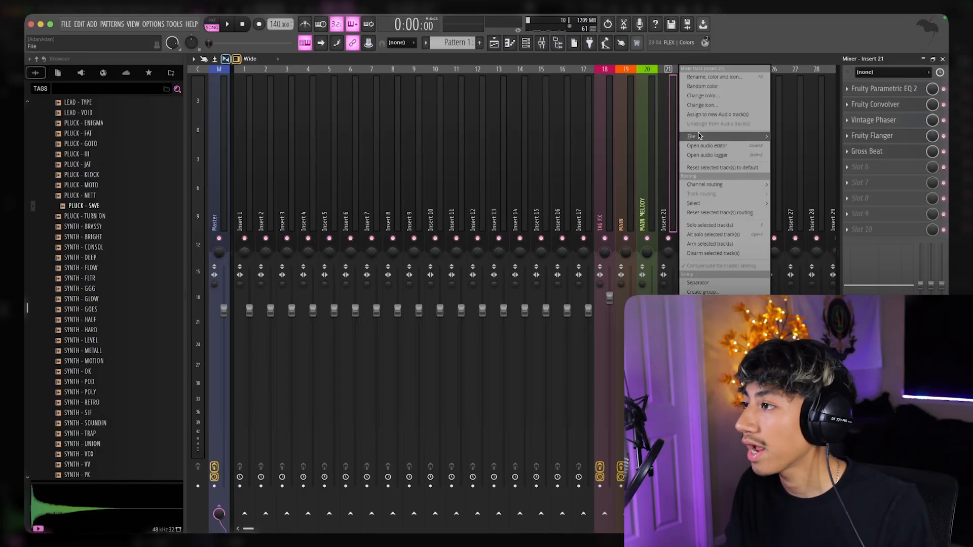
mouse_move(692, 136)
click(489, 39)
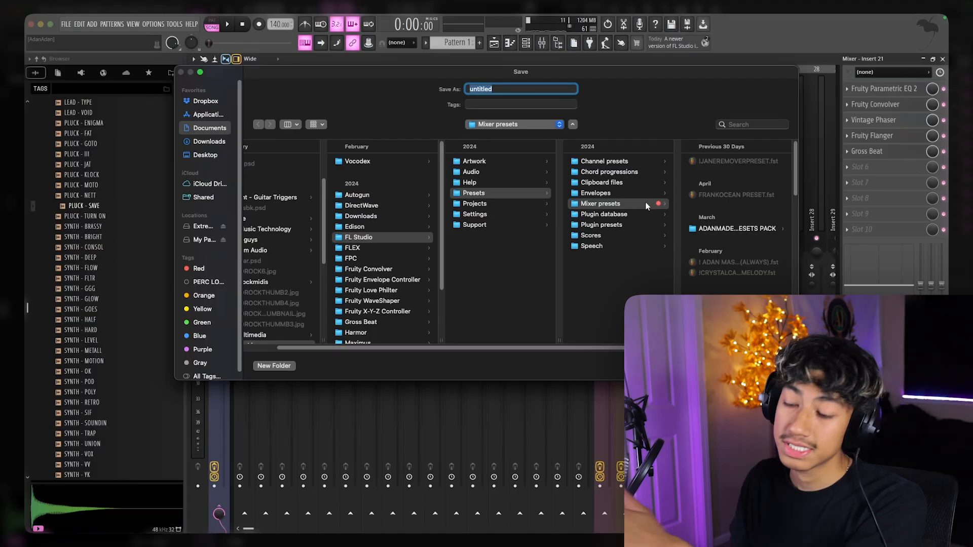
key(BackSpace)
text(!)
key(Caps_Lock)
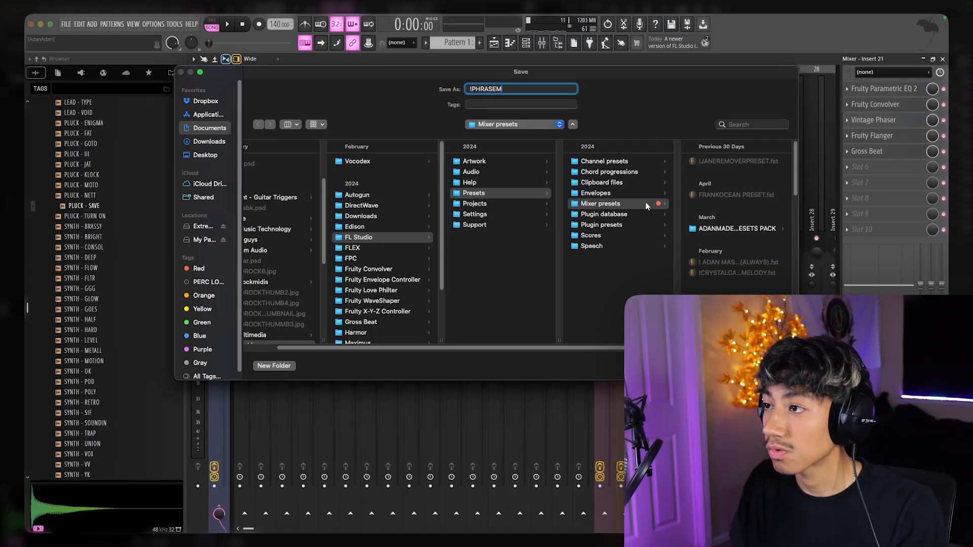
key(Return)
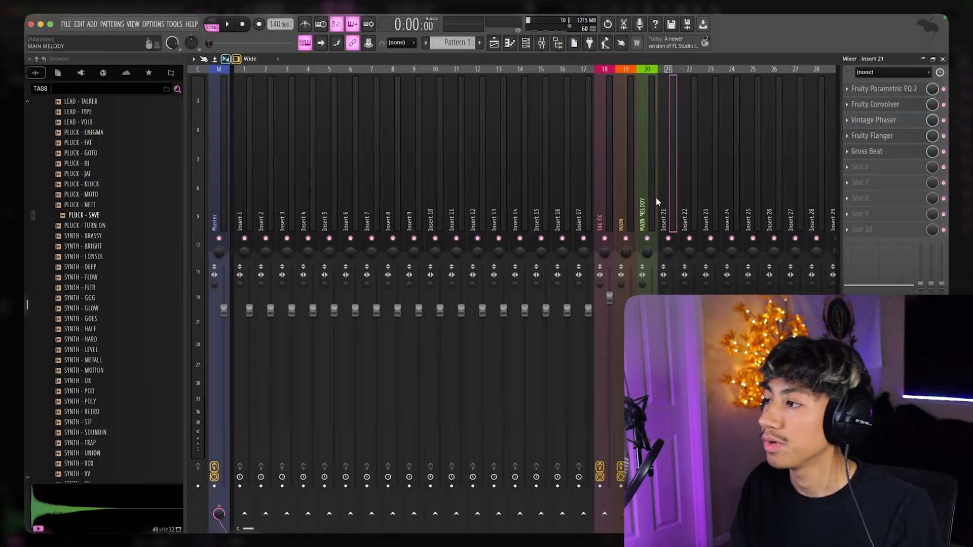
- Load the !PHRASEMAKER 1 mixer track state onto Insert 21 and close the mixer
right_click(656, 202)
mouse_move(709, 136)
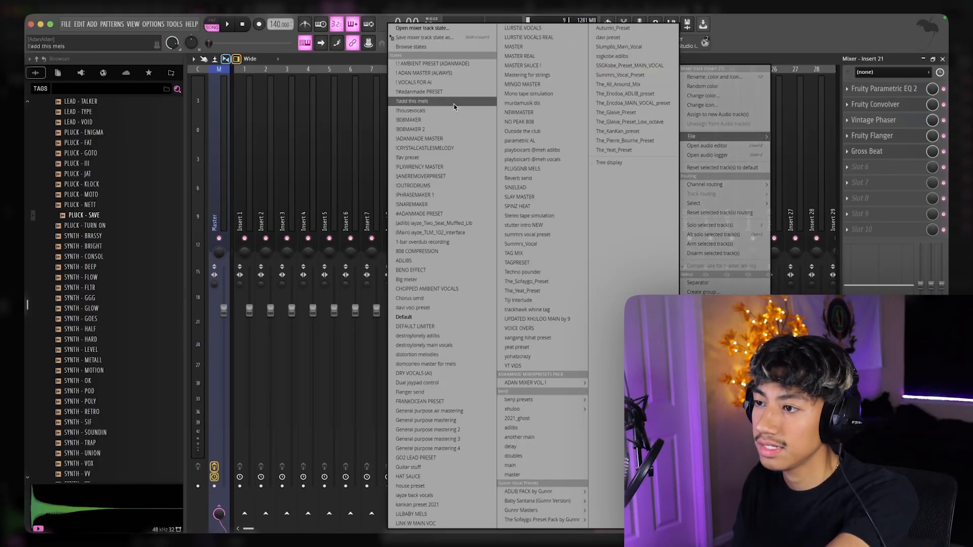
click(427, 196)
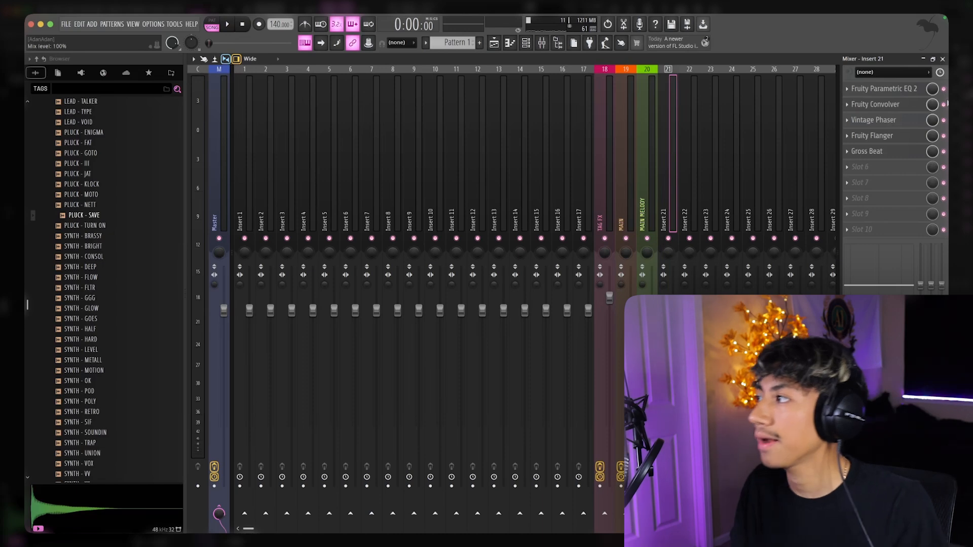
click(942, 59)
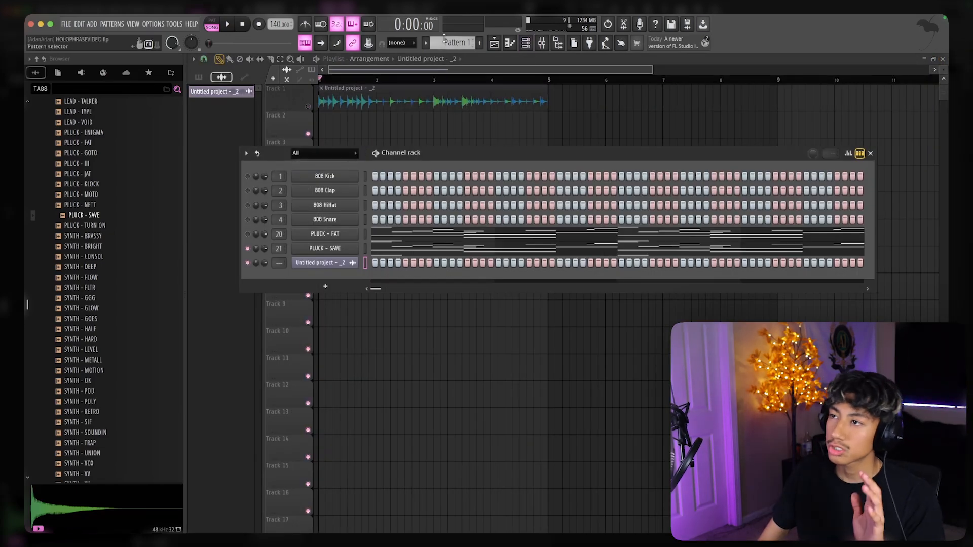
- Clone Pattern 1, import the 322 MIDI file into the SYNTH - FLTR channel, and play the pattern
click(445, 40)
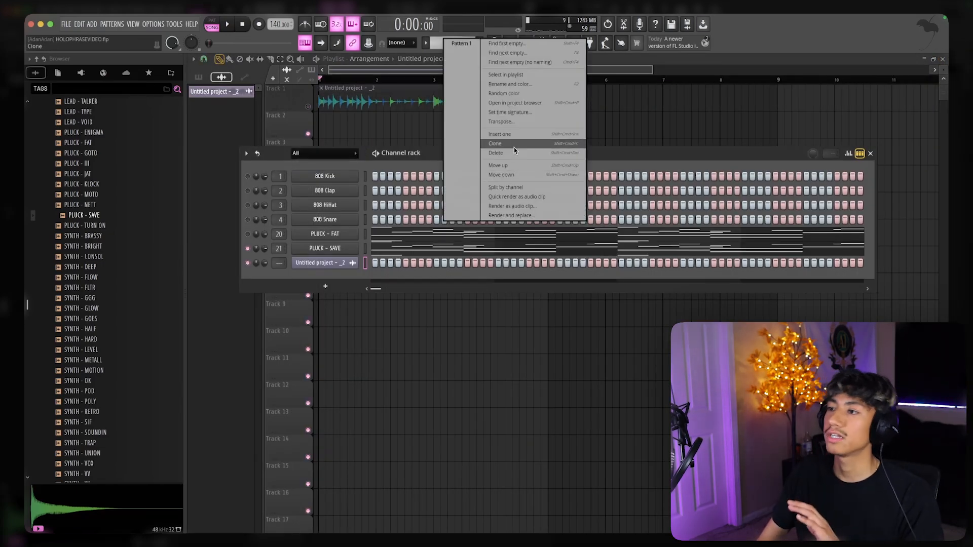
click(511, 148)
drag(79, 239, 325, 263)
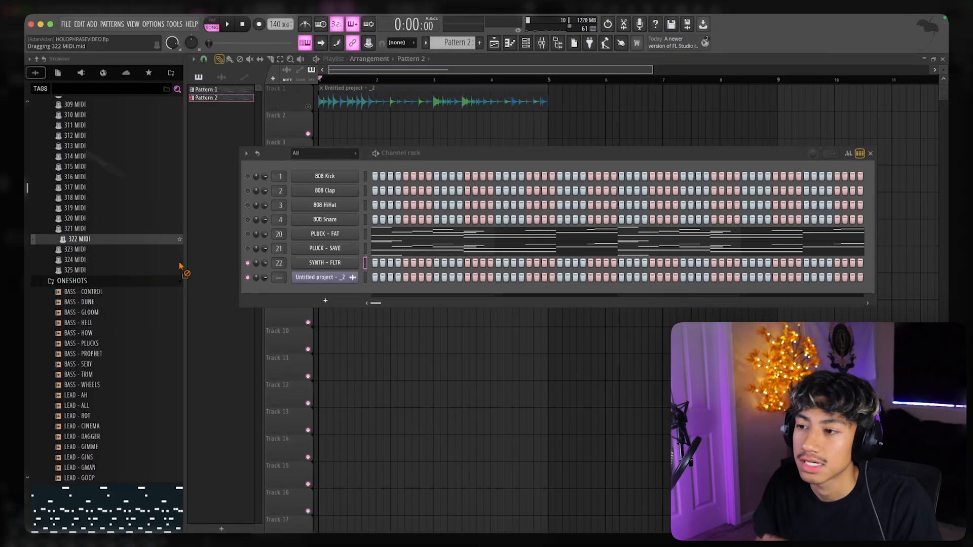
click(559, 333)
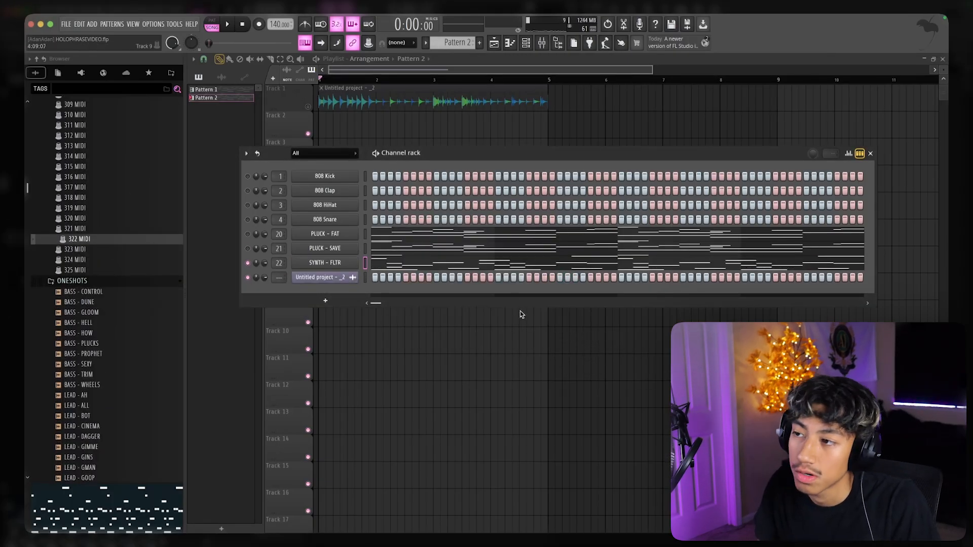
key(space)
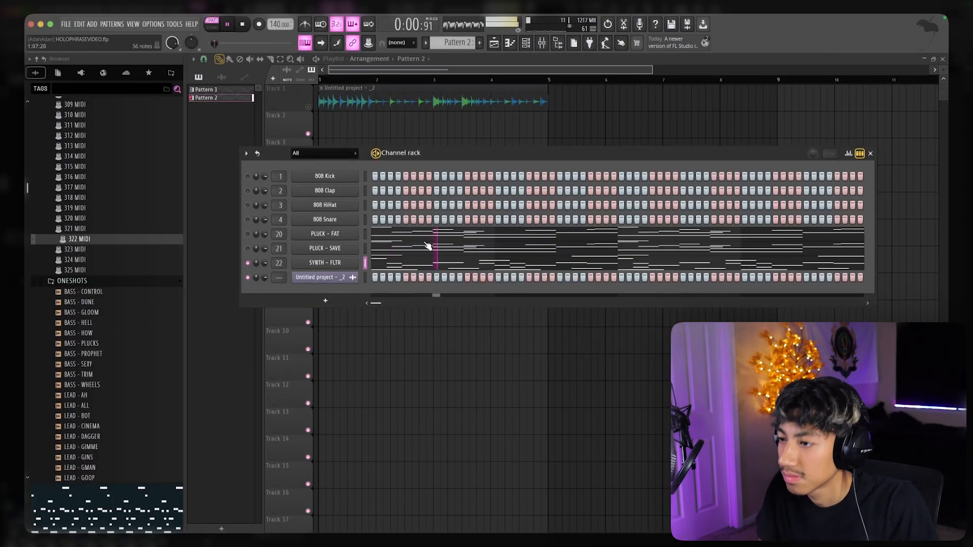
- Clone the SYNTH - BRIGHT channel, route the copy to mixer track 23, and paste the melody notes into it
double_click(280, 263)
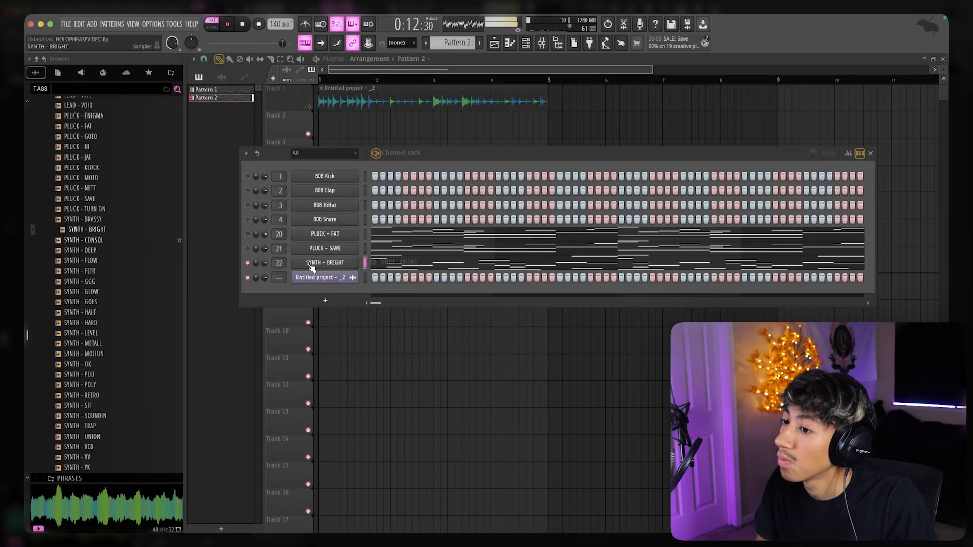
right_click(312, 268)
click(372, 376)
drag(281, 278, 282, 274)
key(ctrl+v)
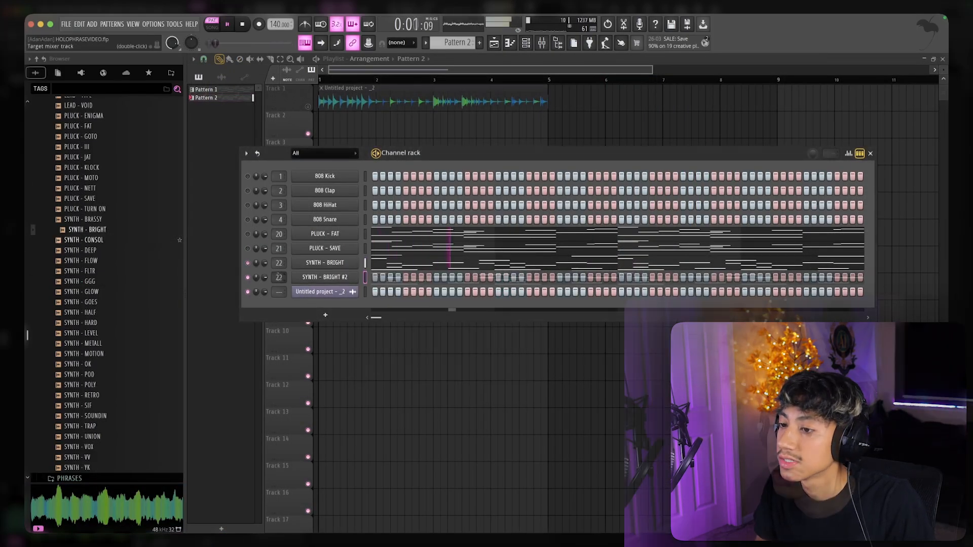
- Add the Lagrange granular delay to slot 1 of Insert 23 and move its window clear for editing
double_click(281, 277)
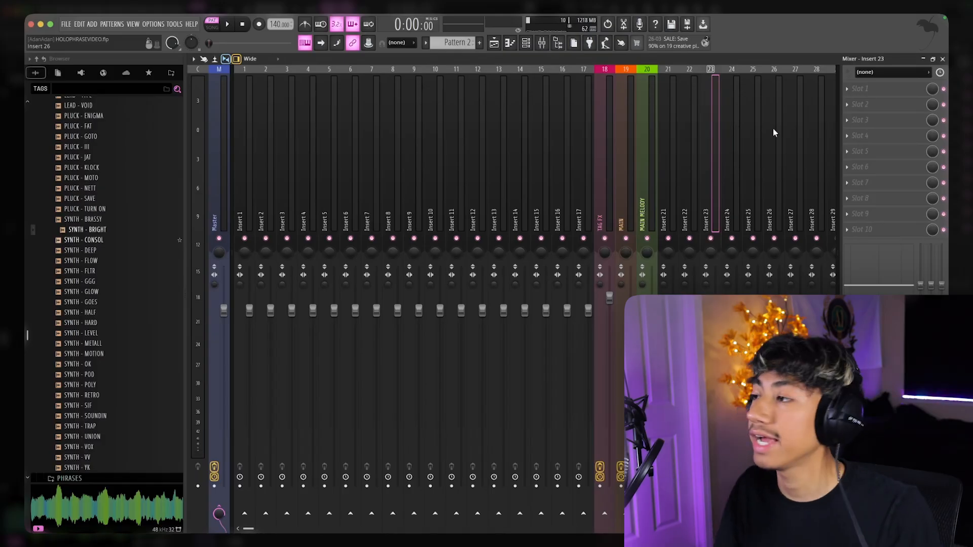
key(q)
click(862, 89)
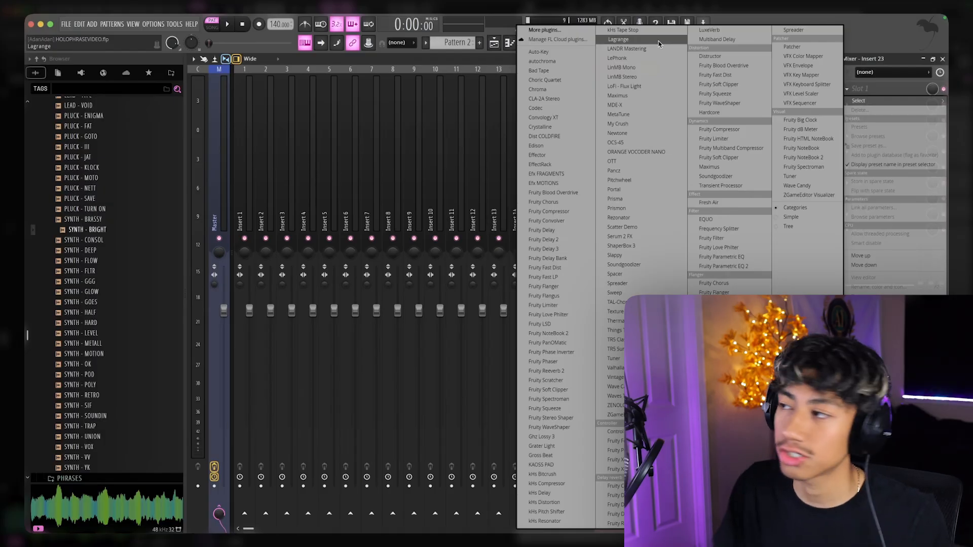
click(619, 39)
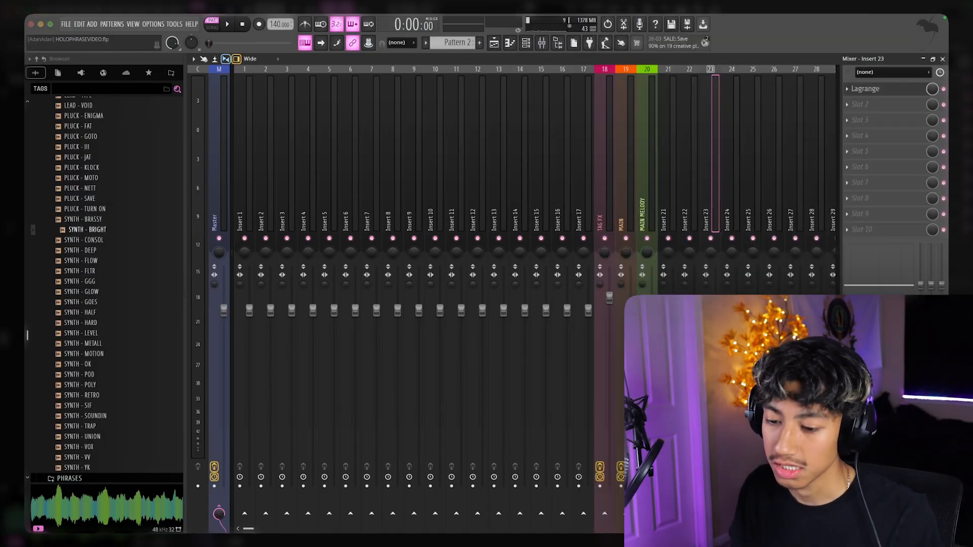
click(588, 400)
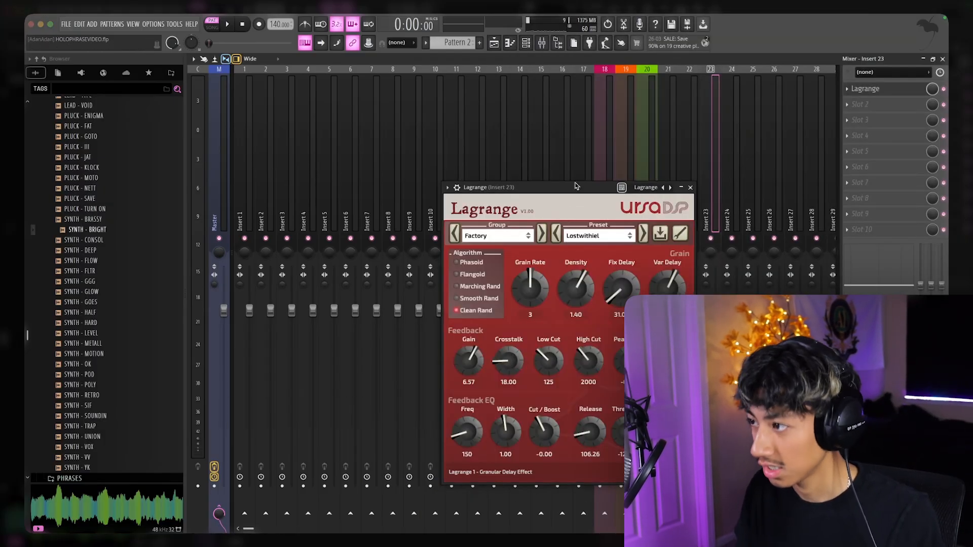
drag(574, 194, 546, 144)
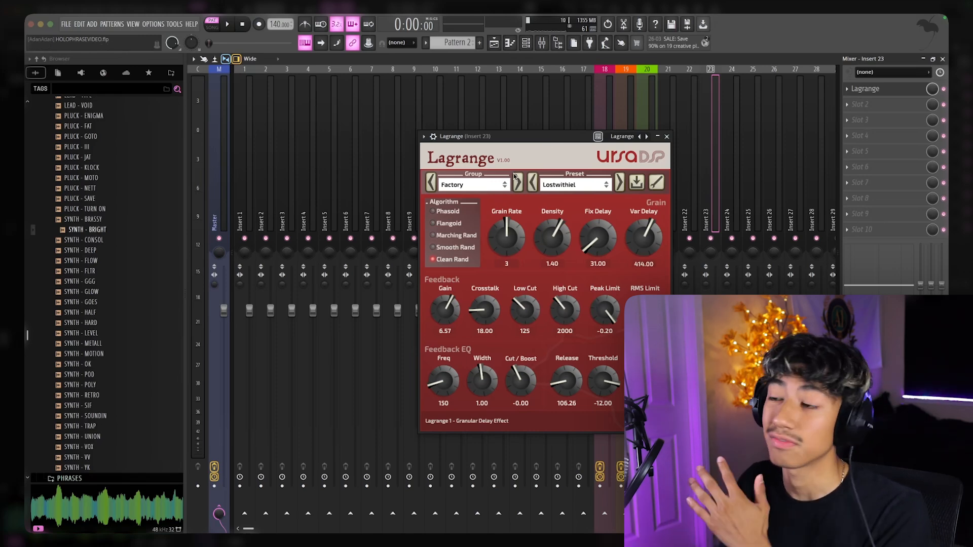
- Try Lagrange's 80s Sportsday preset from the Factory group and switch to the Luciferase preset
click(489, 186)
click(489, 186)
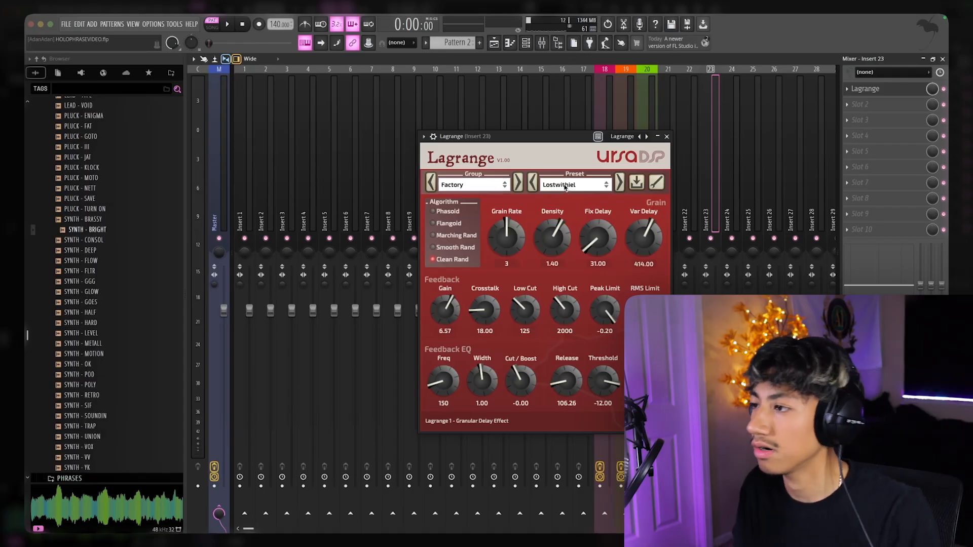
click(565, 186)
click(571, 189)
click(572, 189)
click(570, 198)
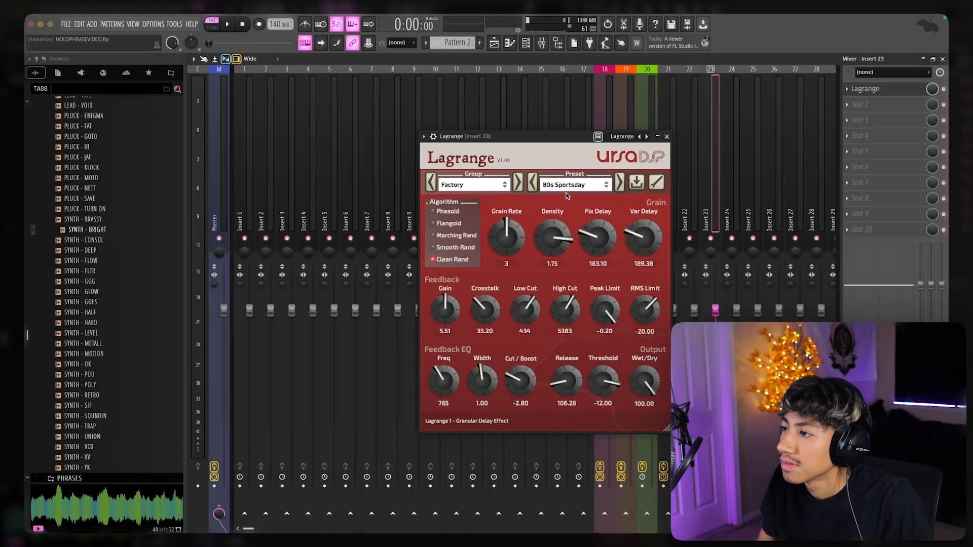
click(619, 184)
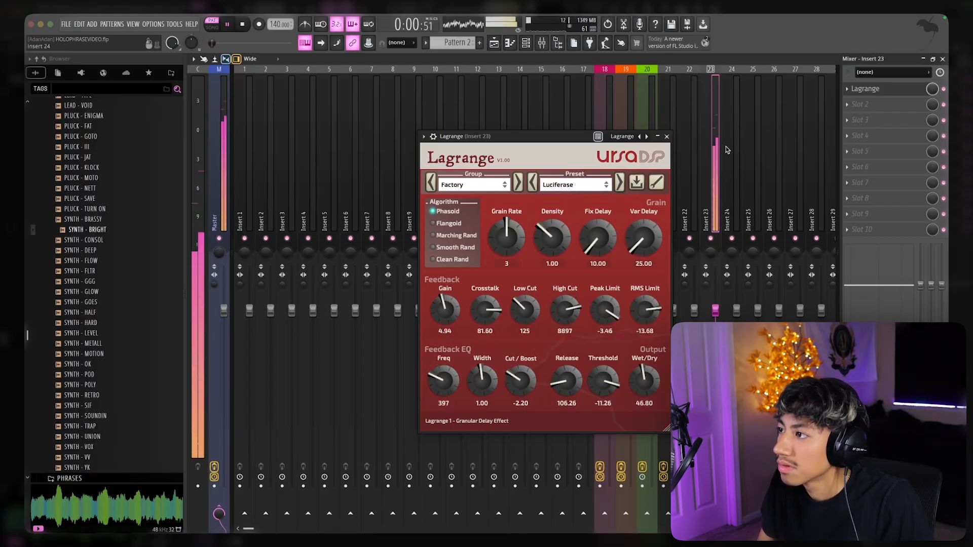
- Switch Lagrange from the Luciferase preset to Mannequin and close its window
click(618, 184)
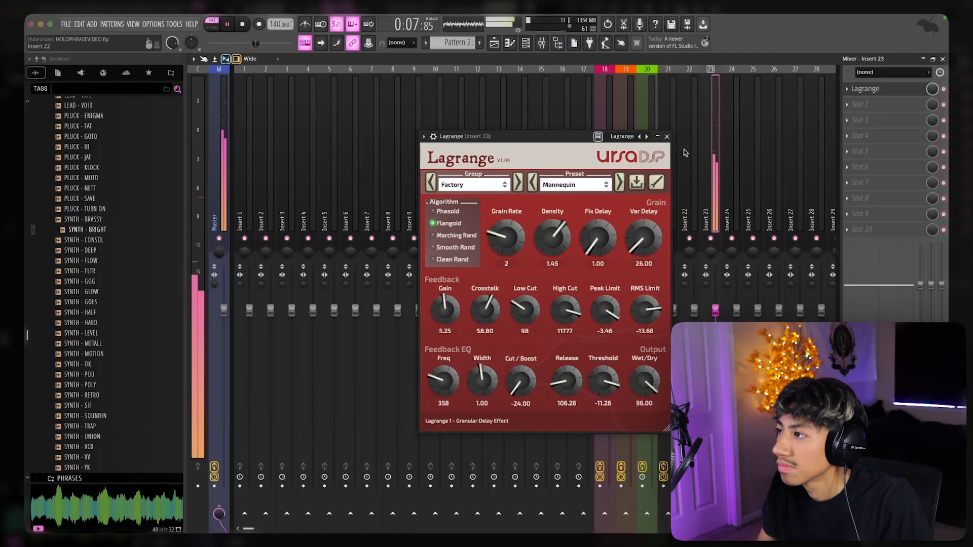
click(667, 136)
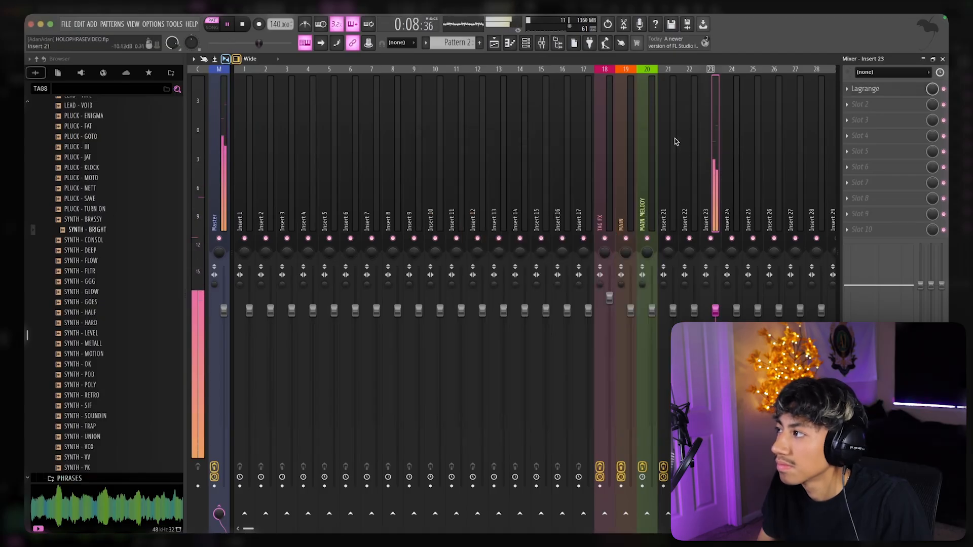
- Add Vintage Phaser to slot 2 of Insert 23 and step forward through its presets past Classic cycle stereo
click(862, 104)
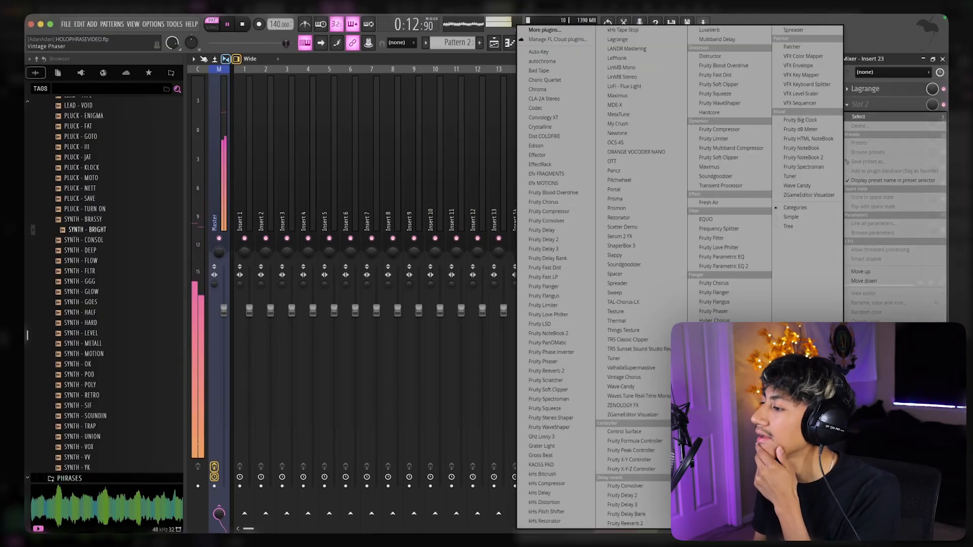
click(714, 340)
click(540, 93)
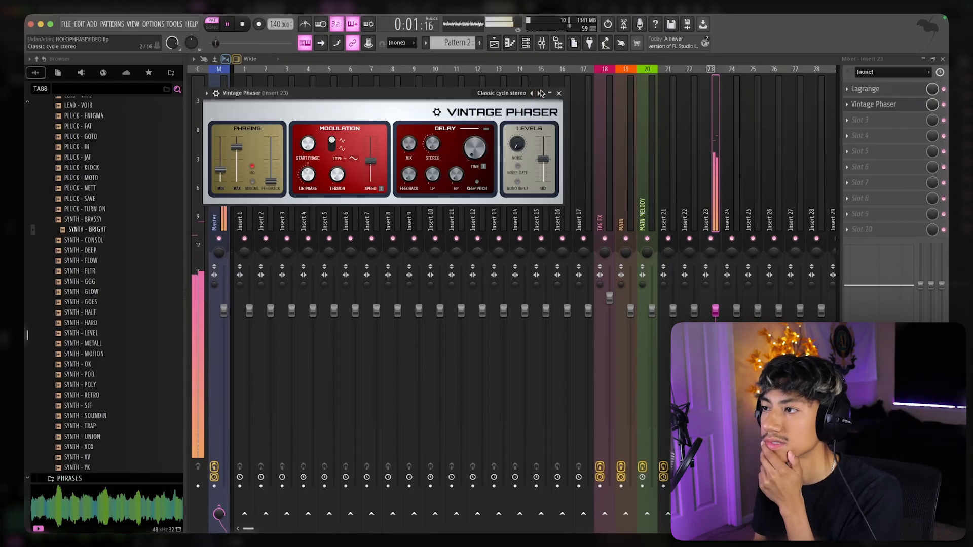
click(540, 93)
click(541, 93)
click(540, 94)
click(540, 94)
- Reopen Lagrange and load the Isomorph 90bpm preset from its SyncBPM group
click(857, 93)
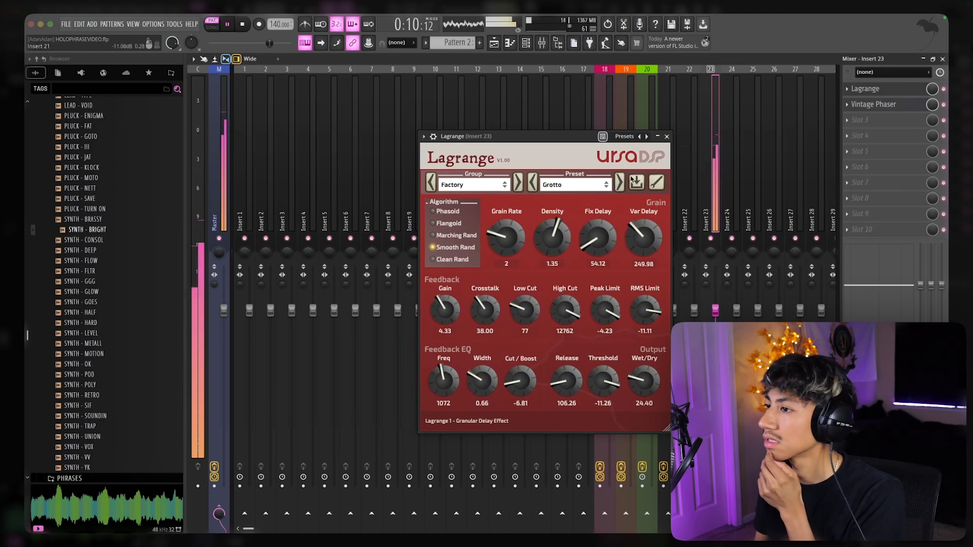
click(493, 182)
click(486, 197)
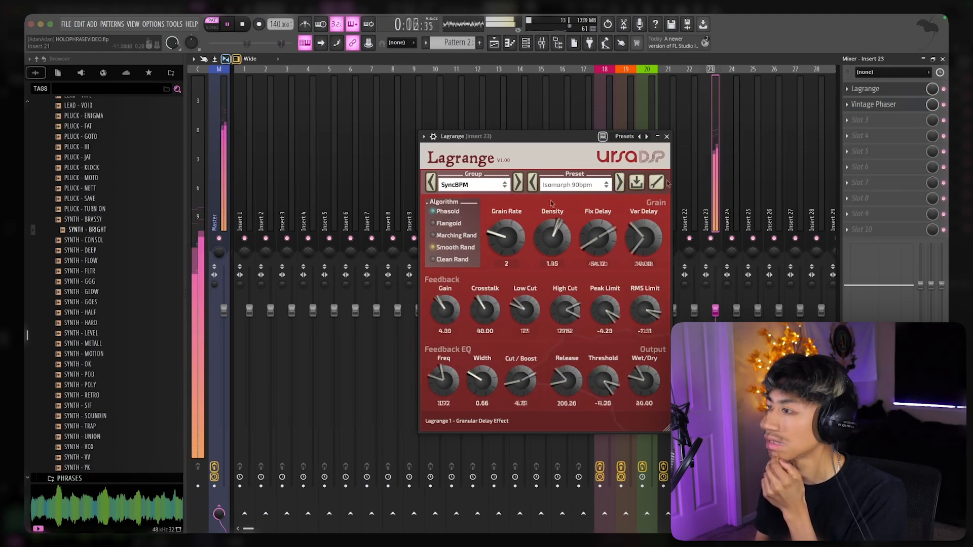
click(668, 136)
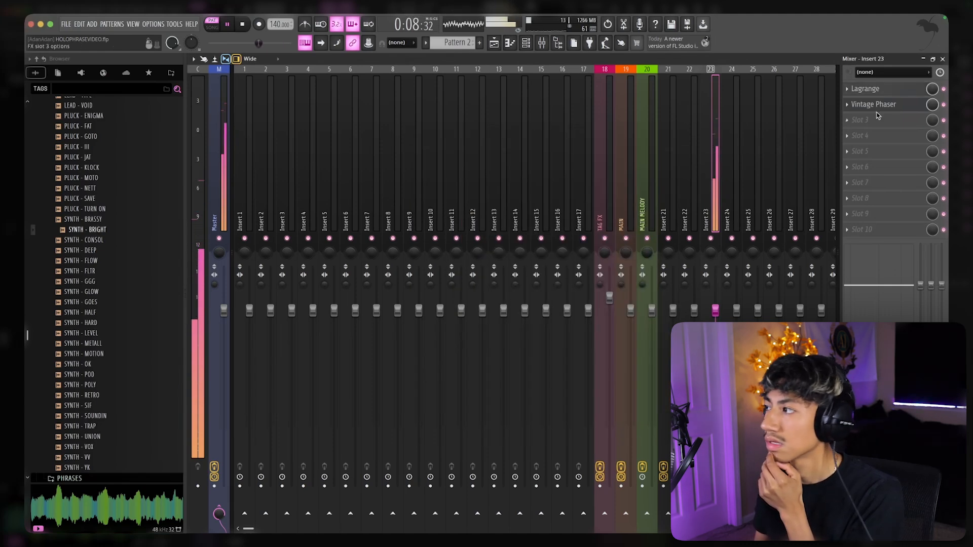
- Add Vintage Chorus to slot 3 of Insert 23 and close its window
click(871, 120)
click(623, 377)
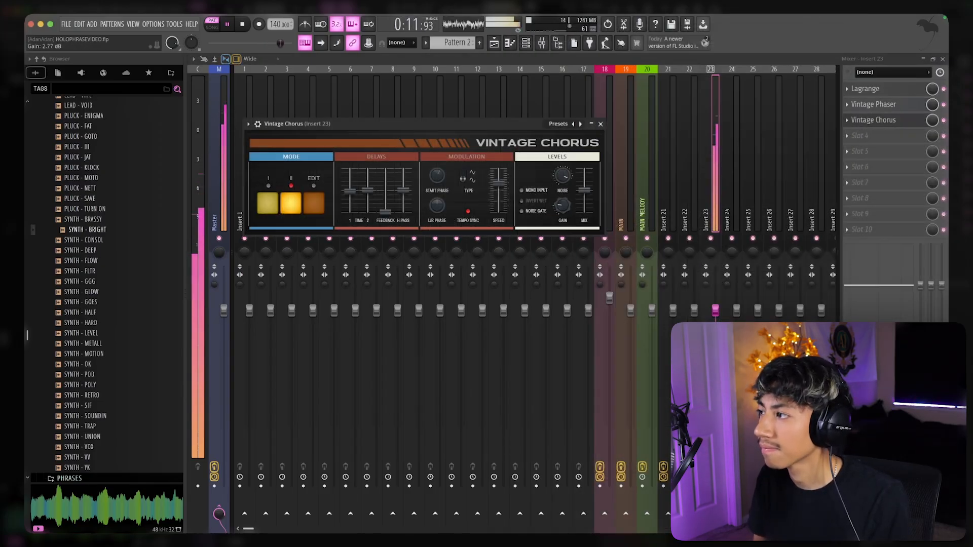
click(601, 124)
- Add Fruity Convolver to slot 4 of Insert 23 and cycle its presets through Lex - Chamber (Bright 2)
click(872, 135)
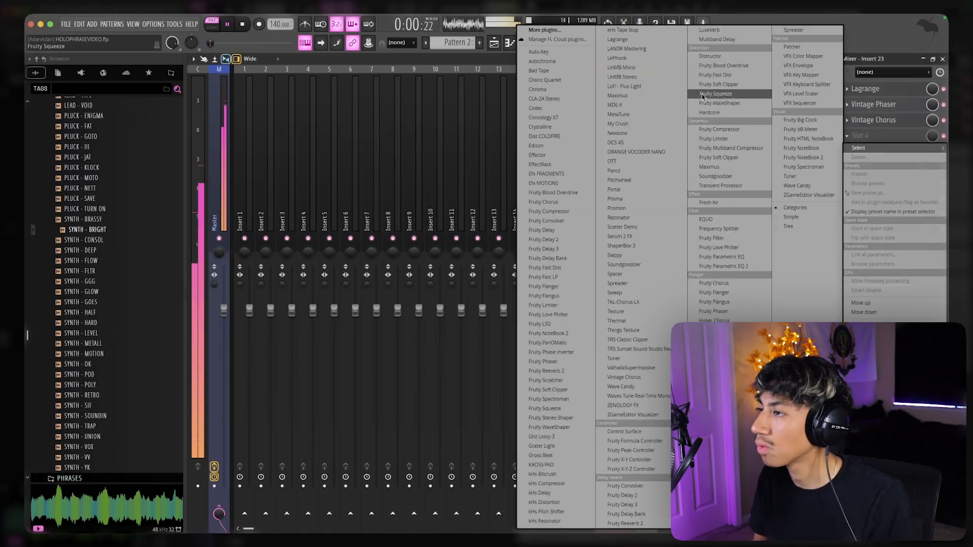
click(578, 221)
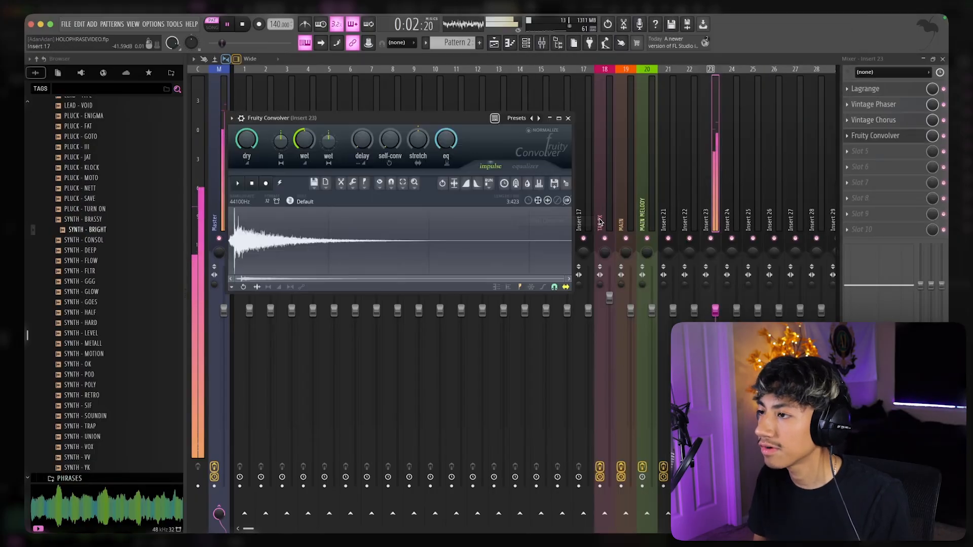
click(537, 120)
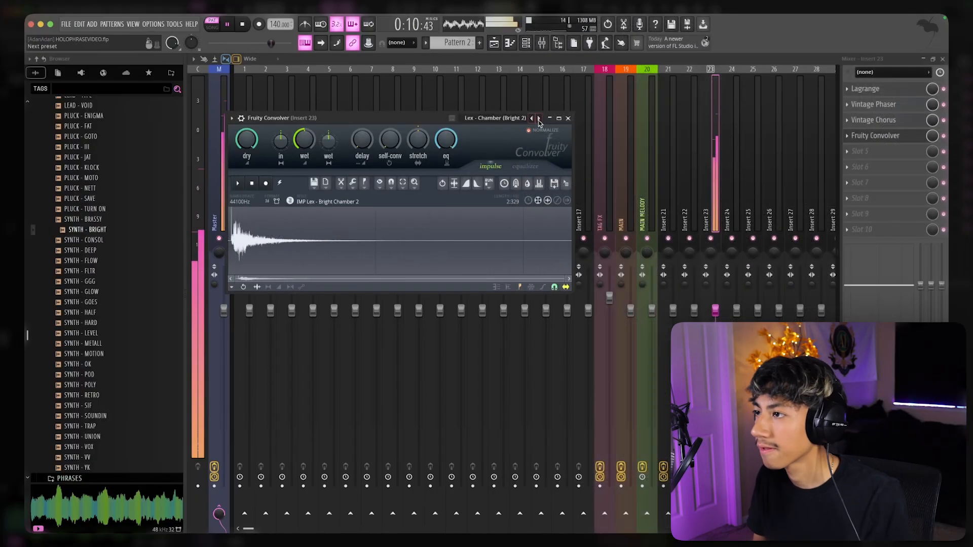
click(539, 119)
click(567, 119)
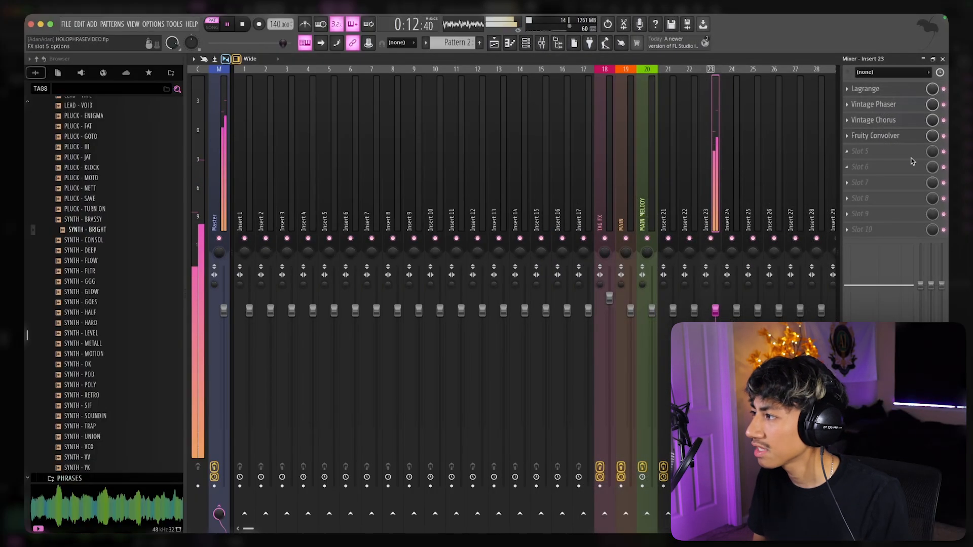
- Find Gross Beat in the full effect list and add it to slot 5 of Insert 23
click(861, 151)
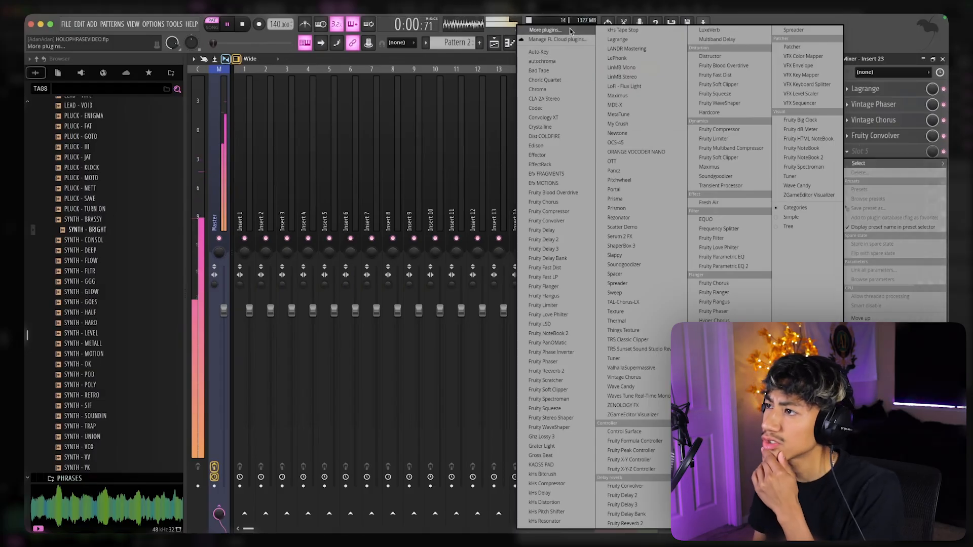
click(545, 30)
text(GROSS)
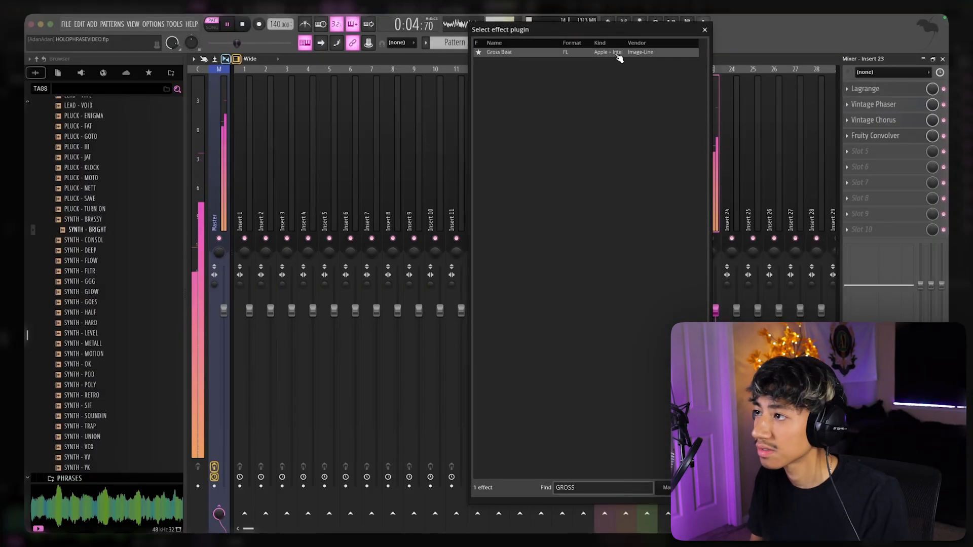
double_click(616, 52)
- Add a second Gross Beat to slot 6, load its Juggling Science preset and select the Returner 2 time slot
click(892, 168)
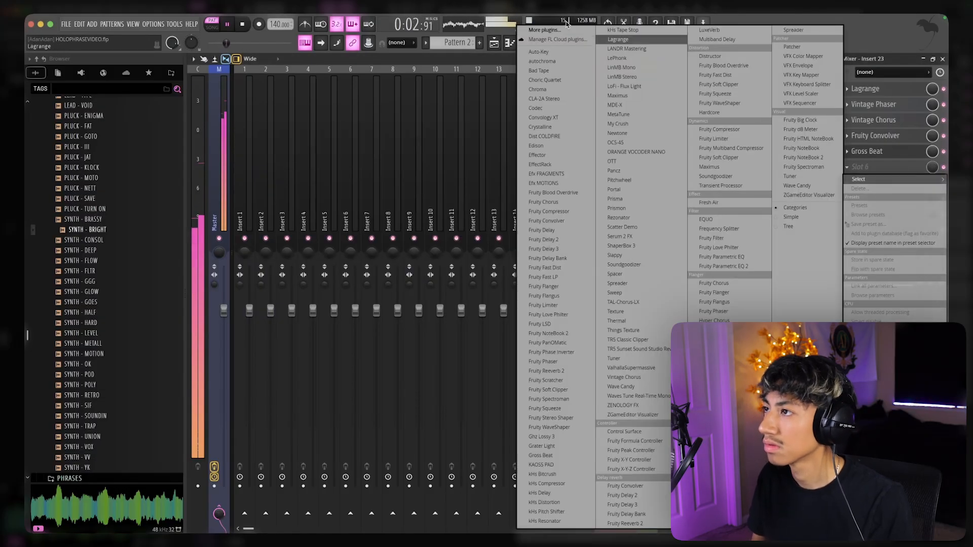
click(545, 30)
text(GROS)
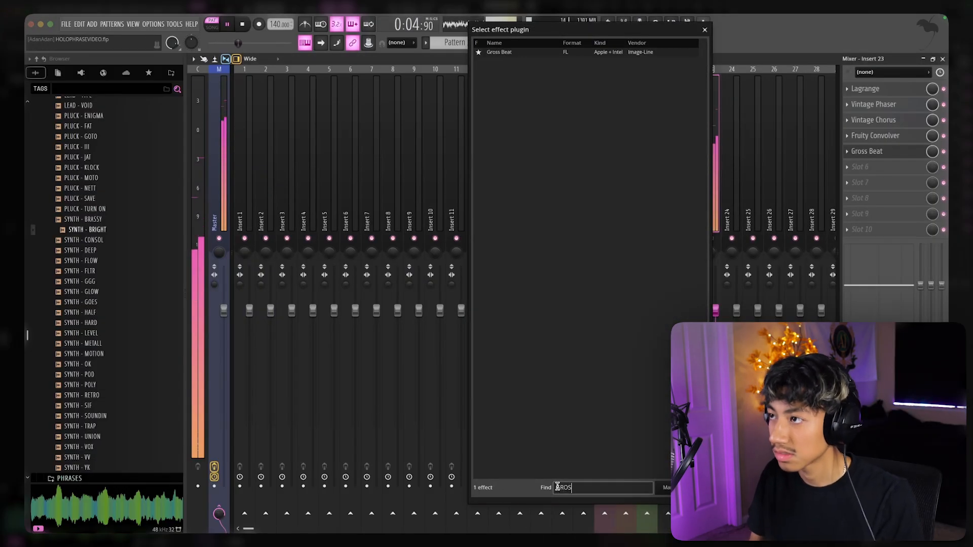
text(S)
double_click(558, 53)
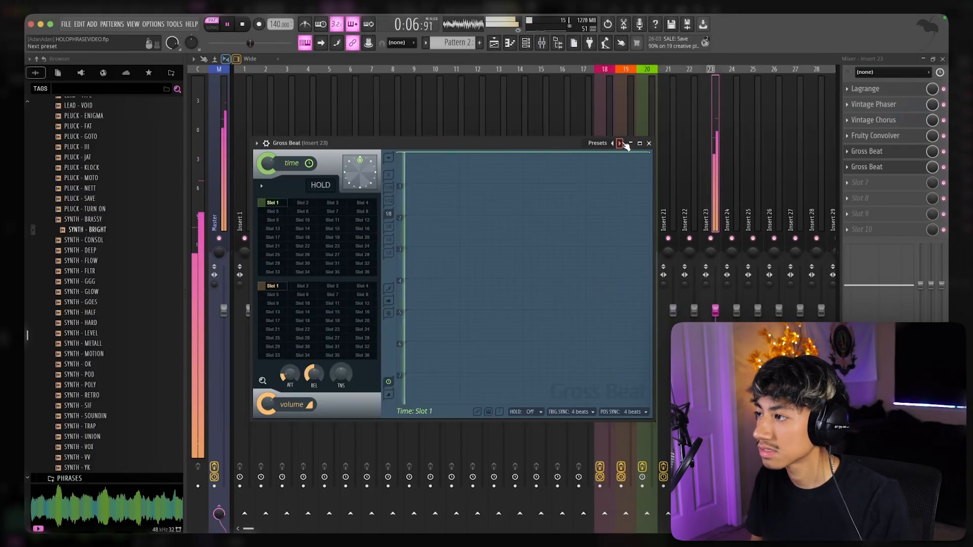
click(621, 144)
click(620, 143)
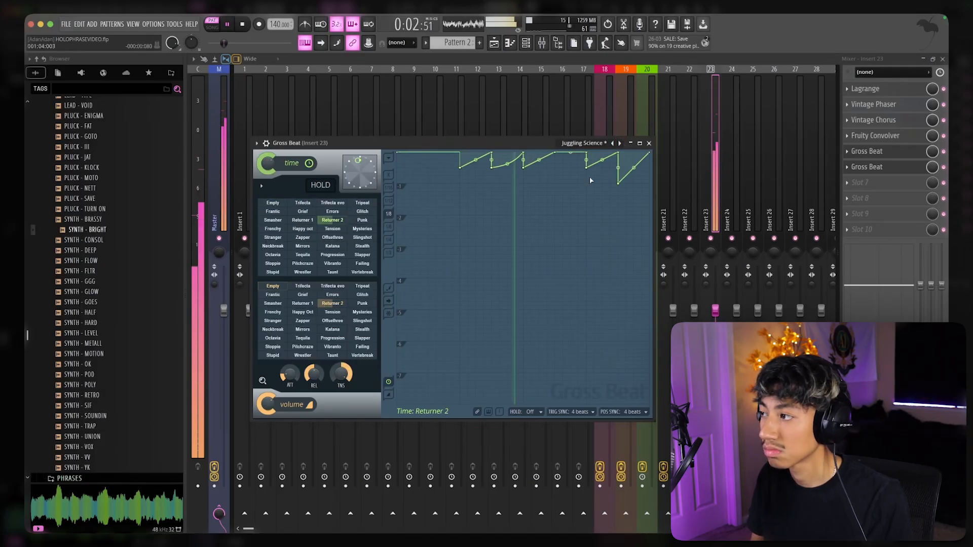
click(649, 144)
- Add a third Gross Beat to slot 7 and set the slot 6 Gross Beat's time slot to Mysteries
click(913, 183)
click(556, 159)
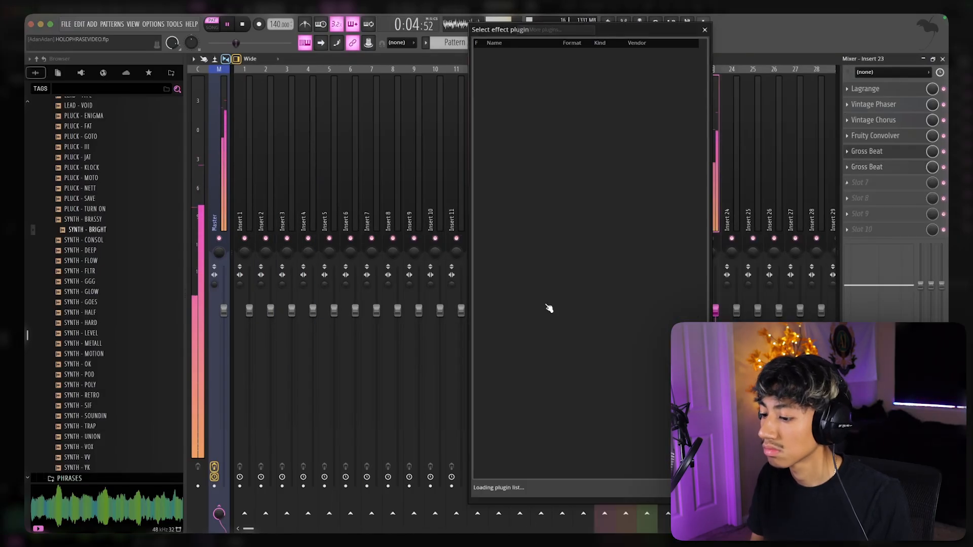
click(555, 488)
text(GROSS)
double_click(553, 52)
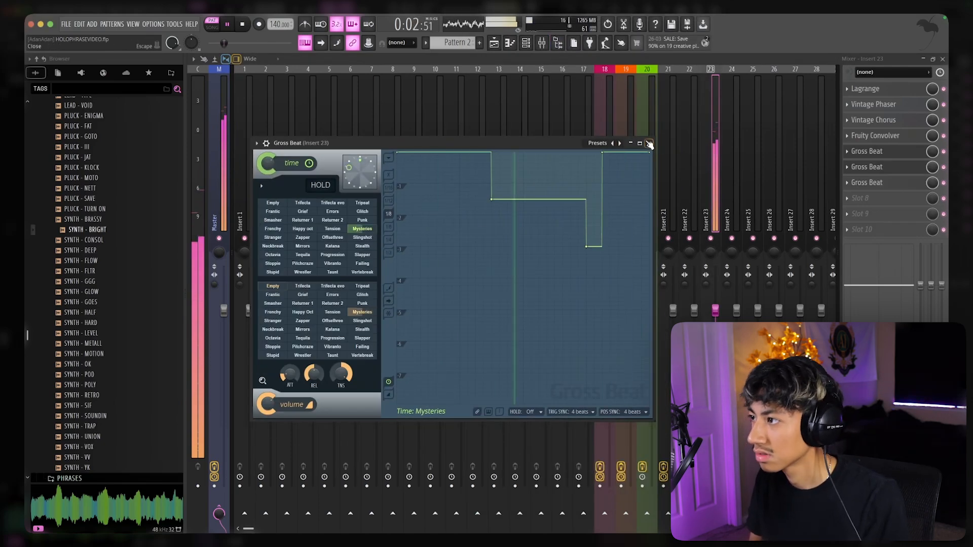
click(649, 144)
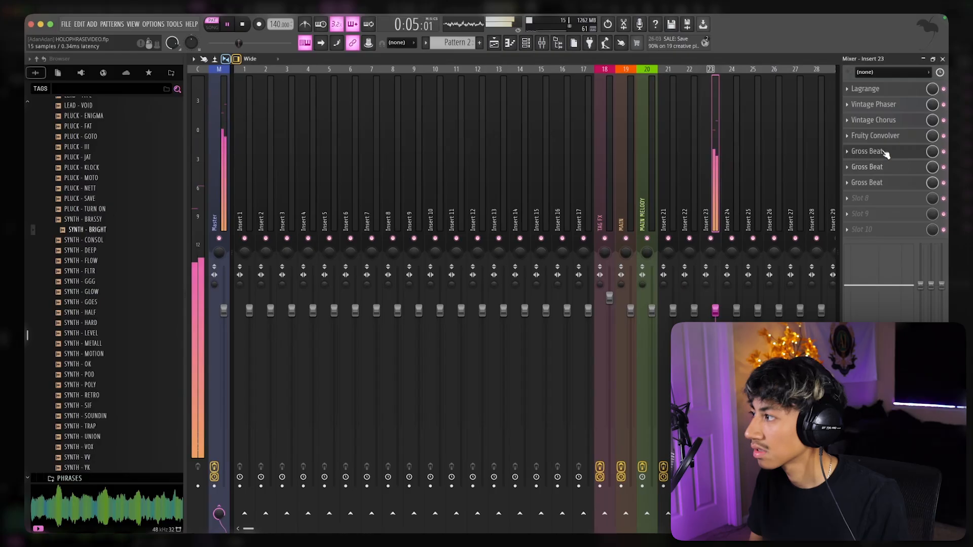
- Set the slot 5 Gross Beat's time slot to Punk and add Fruity Delay 3 with the Ping pong preset to slot 8
click(867, 151)
click(347, 243)
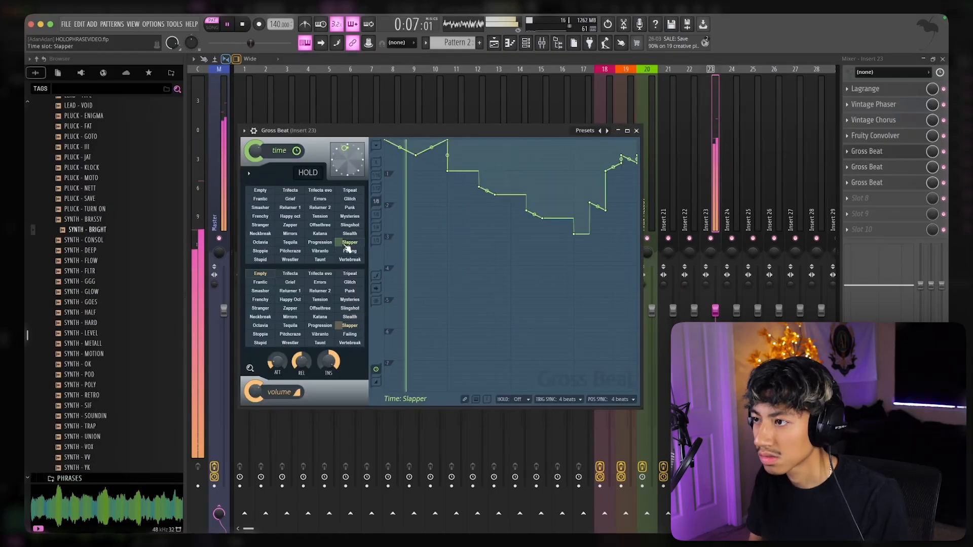
click(350, 260)
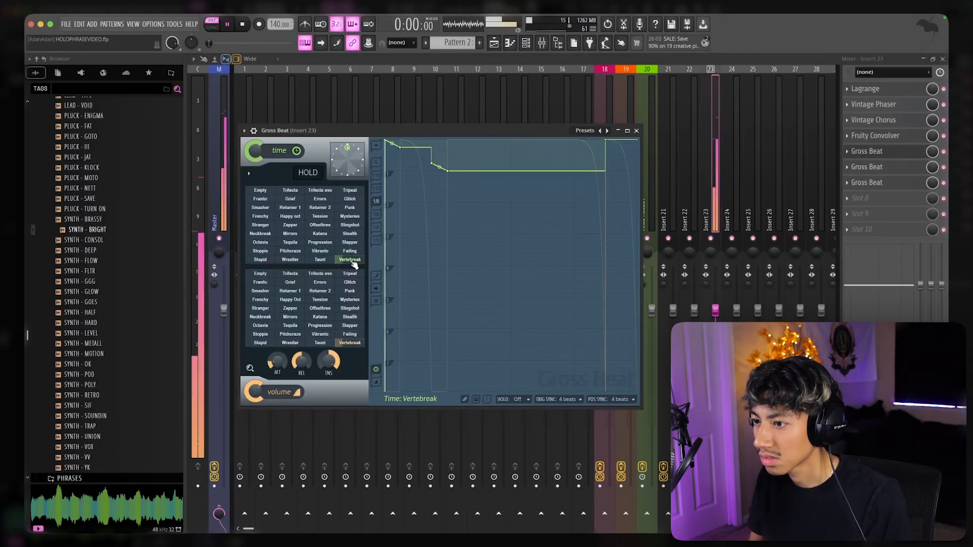
click(349, 207)
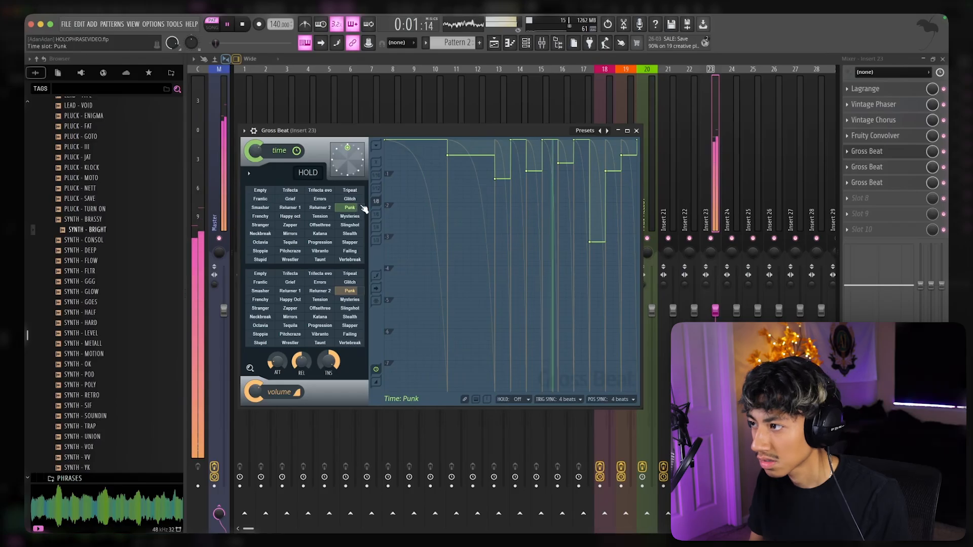
click(635, 130)
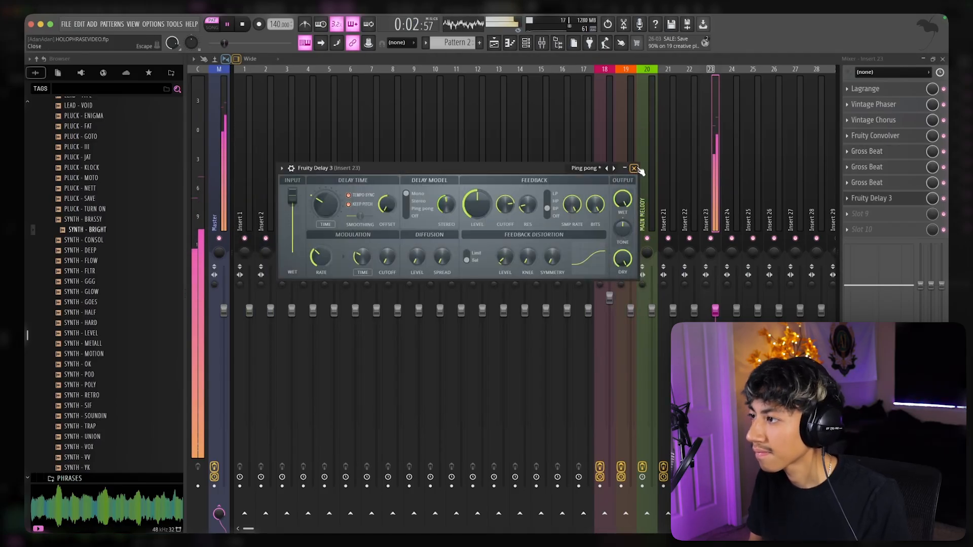
click(634, 168)
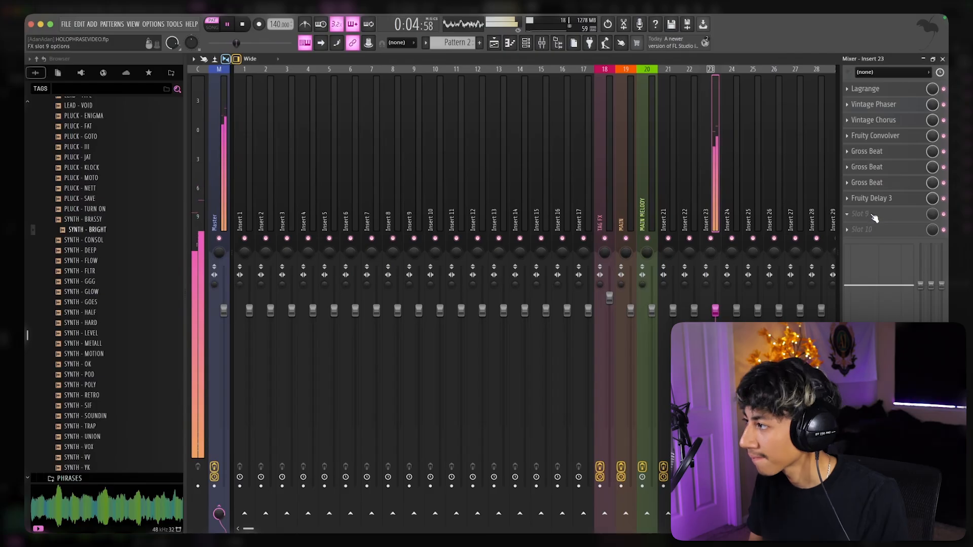
- Load the Juggling Science preset in the slot 7 Gross Beat and select its Trifecta time slot
click(867, 184)
drag(663, 227, 667, 192)
click(632, 156)
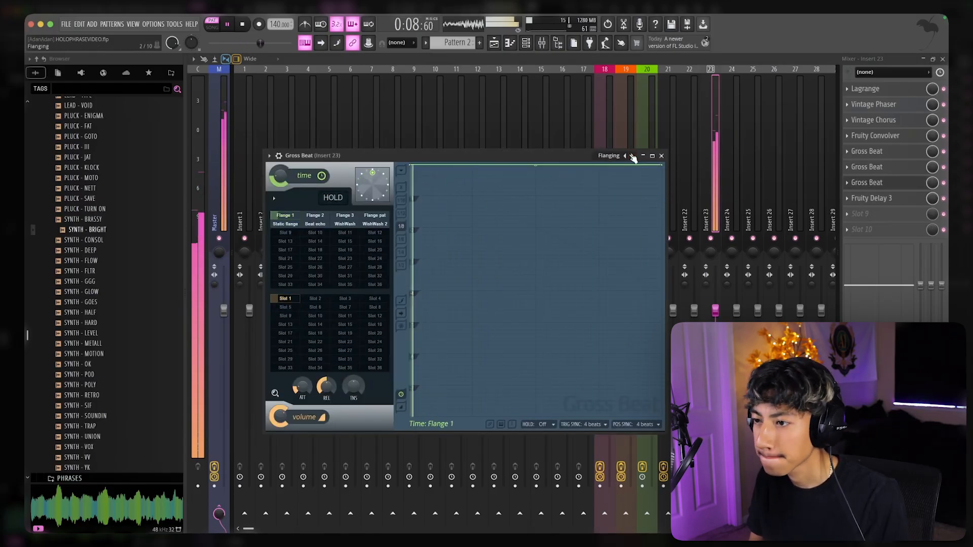
click(317, 216)
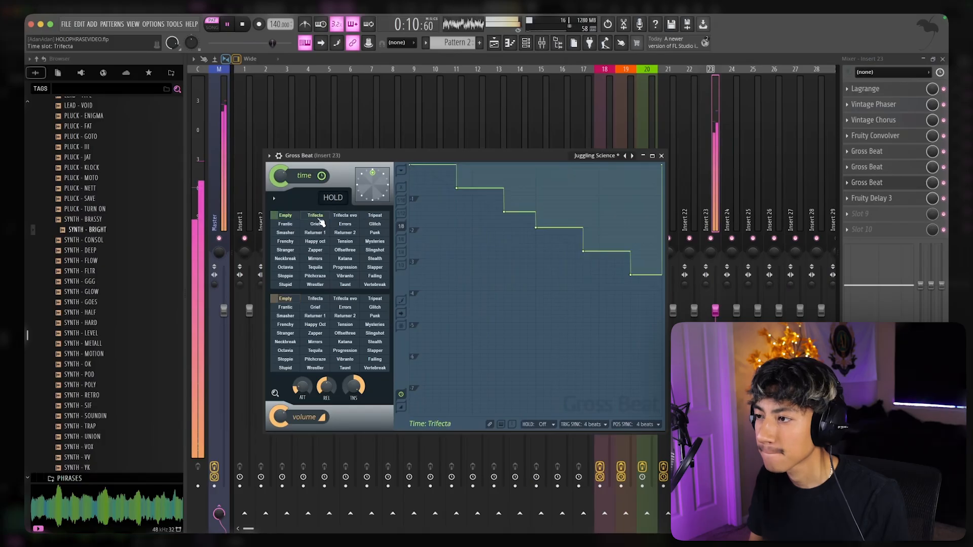
click(654, 156)
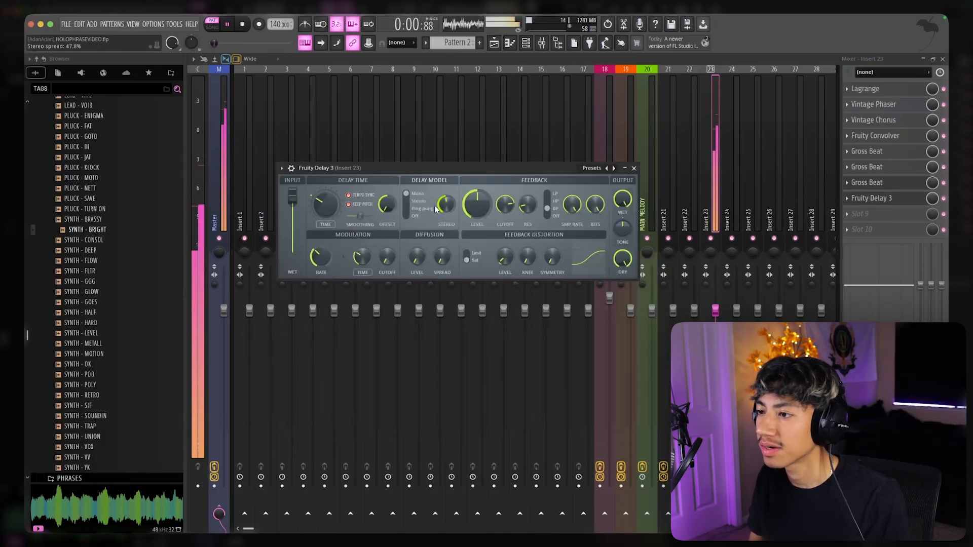
- Close Fruity Delay 3 and set the slot 7 Gross Beat to the Stutter preset with the Stut 15 time slot
click(634, 168)
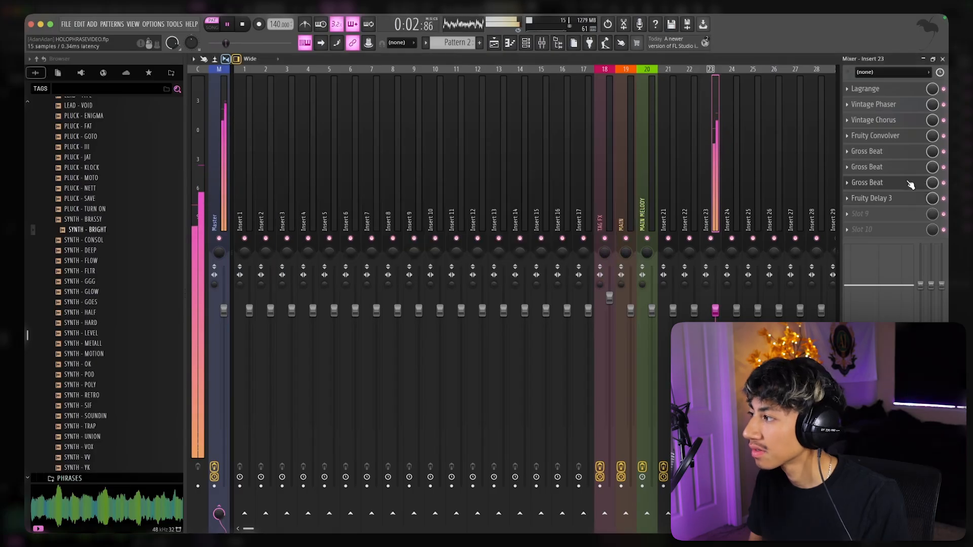
click(867, 182)
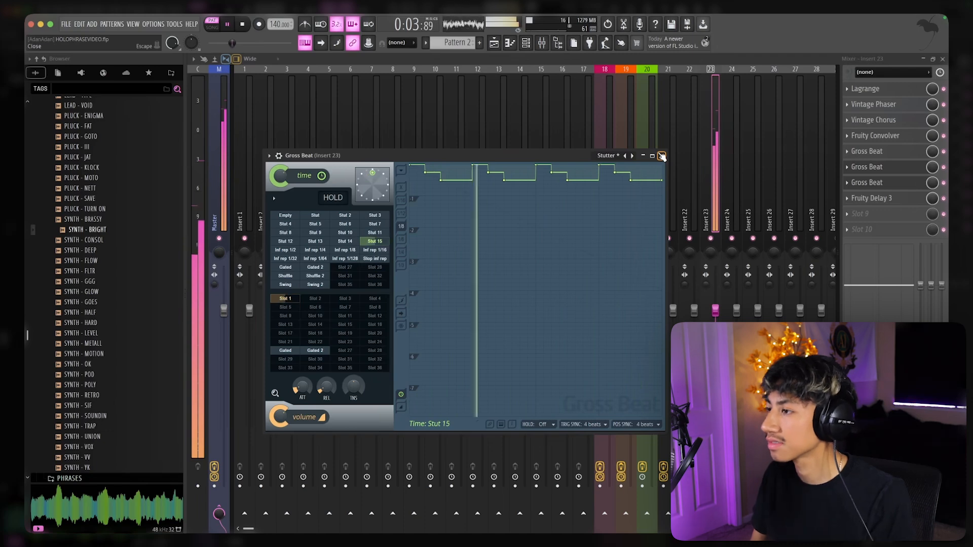
click(662, 156)
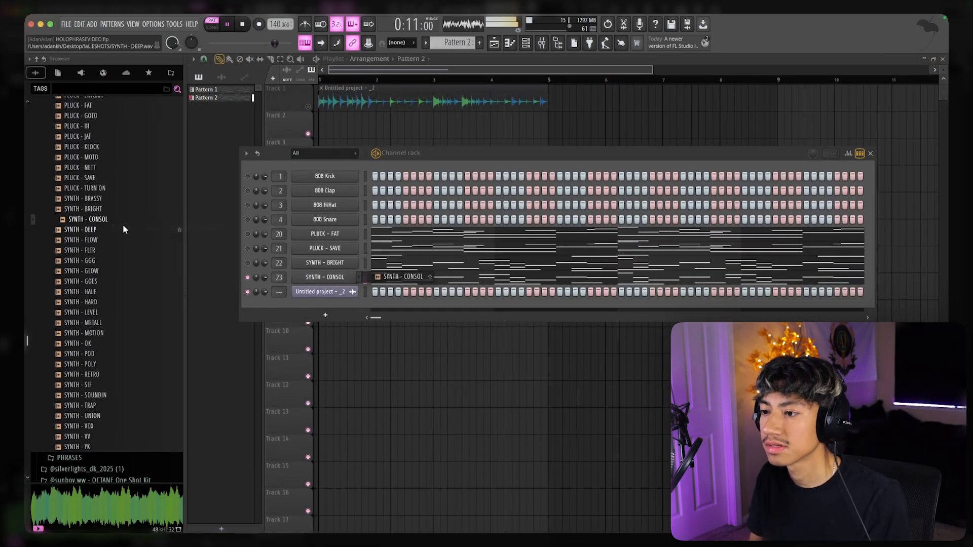
- Swap channel 23's sample for SYNTH - CONSOL and lower the end of a new slot 9 Gross Beat's time curve to -000:02:000
key(space)
key(space)
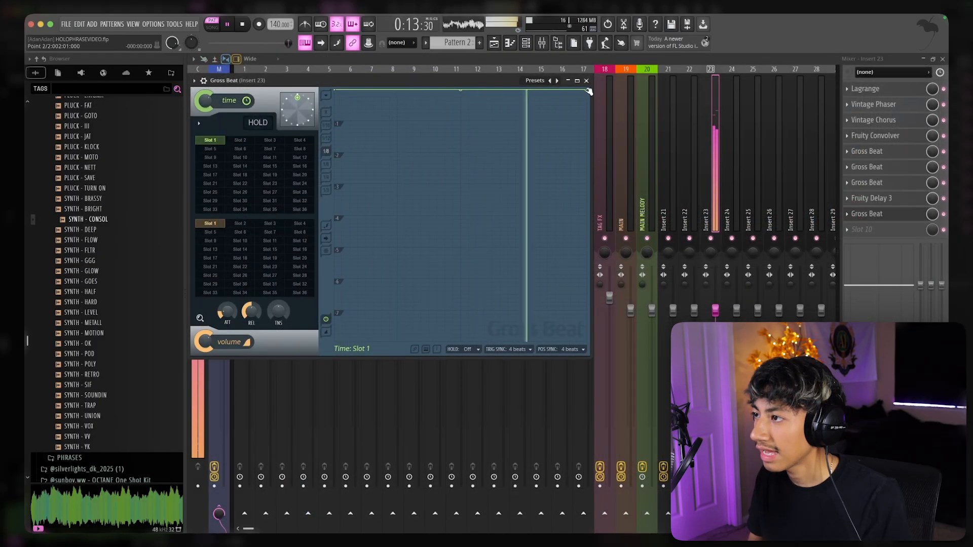
drag(587, 92, 589, 152)
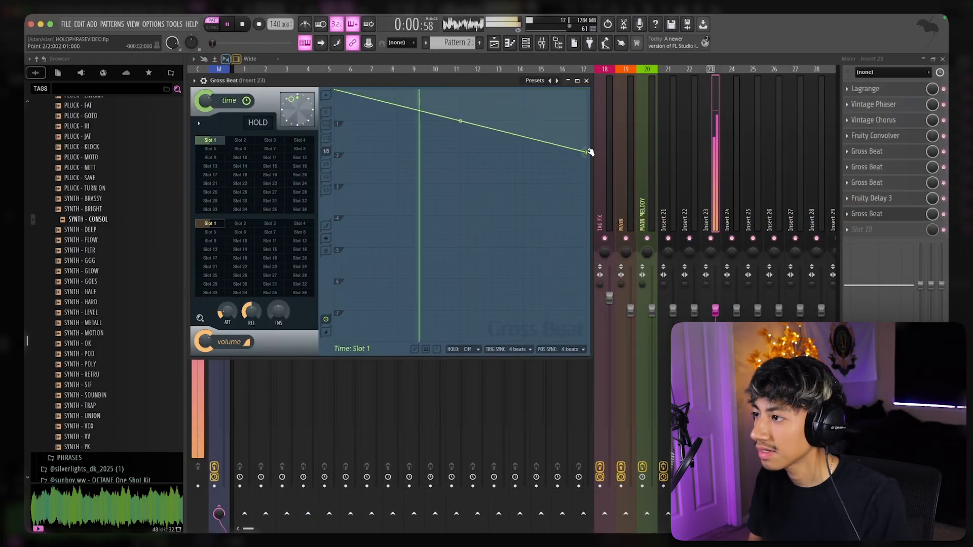
click(586, 81)
- Transpose all SYNTH - CONSOL notes in the piano roll up two octaves
click(943, 59)
click(574, 278)
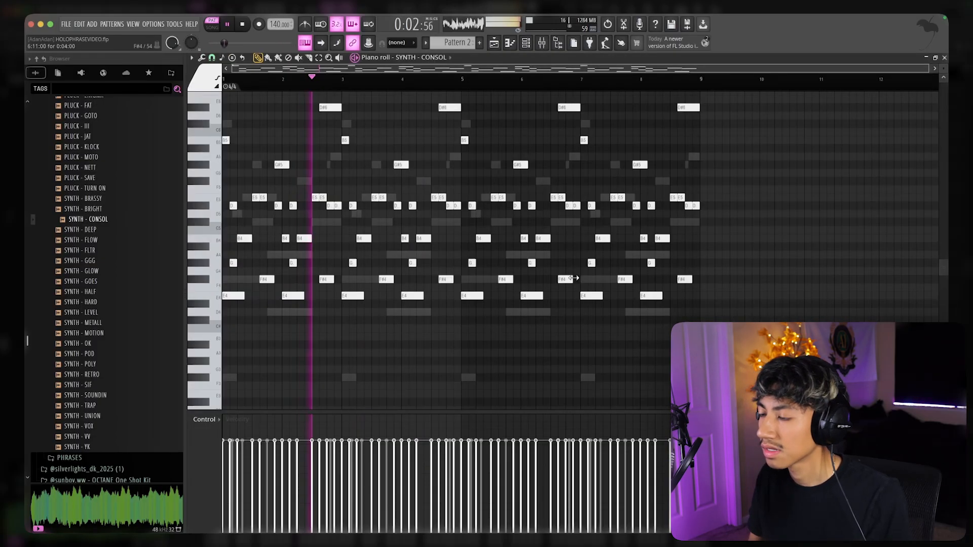
key(ctrl+Up)
key(ctrl+Up)
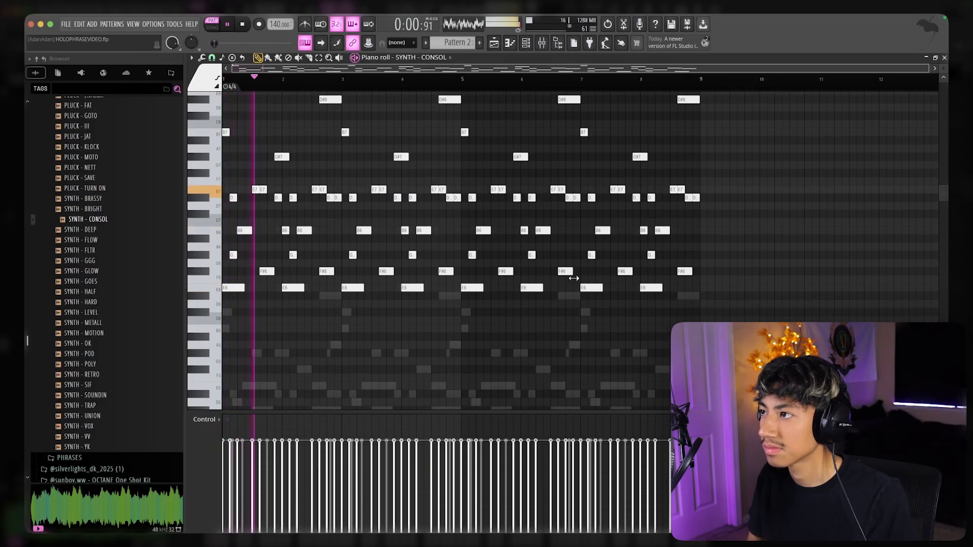
- Add Fruity Reeverb 2 to slot 10 of Insert 23, slightly lower the Insert 23 fader and stop playback
key(F9)
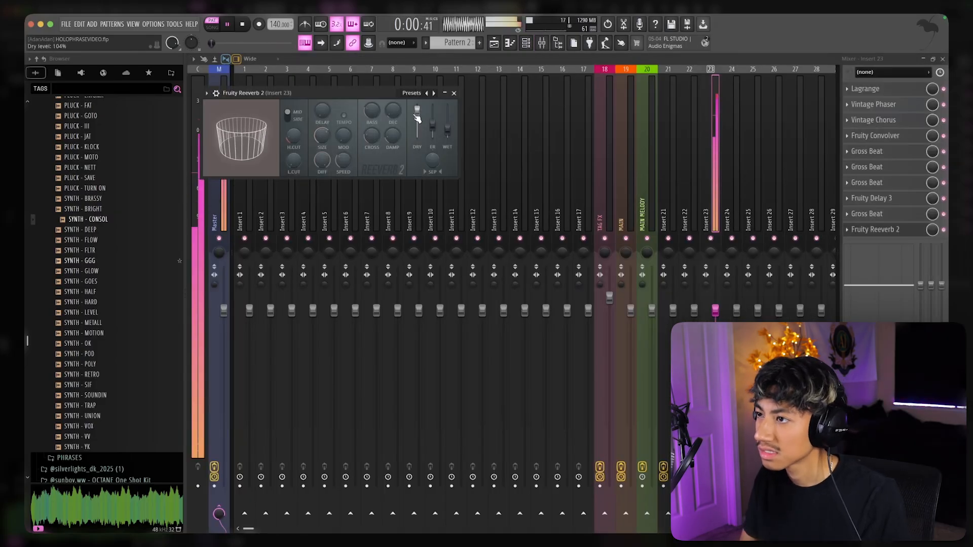
click(454, 93)
drag(716, 311, 715, 325)
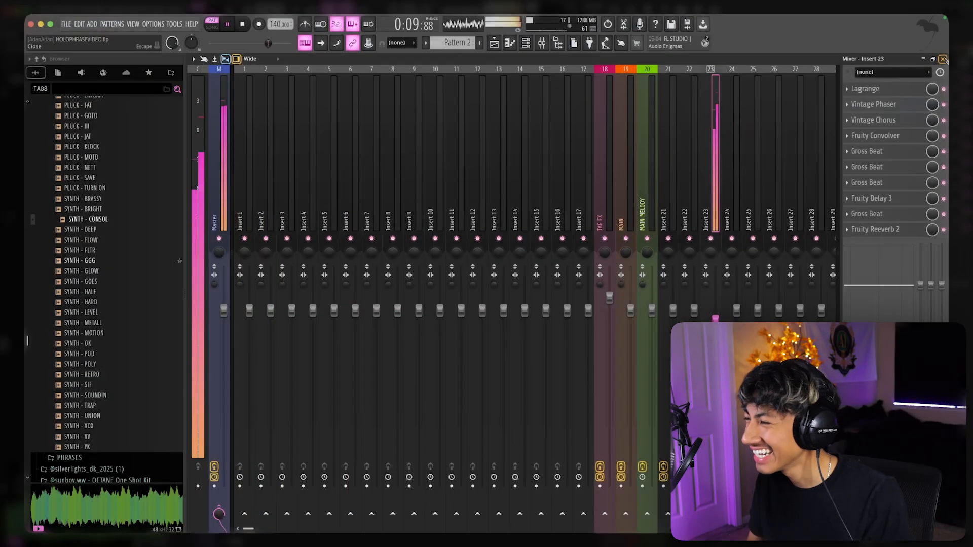
key(F9)
key(space)
- Render Pattern 2 as an audio clip and place it at the start of playlist Track 3
click(454, 42)
click(573, 202)
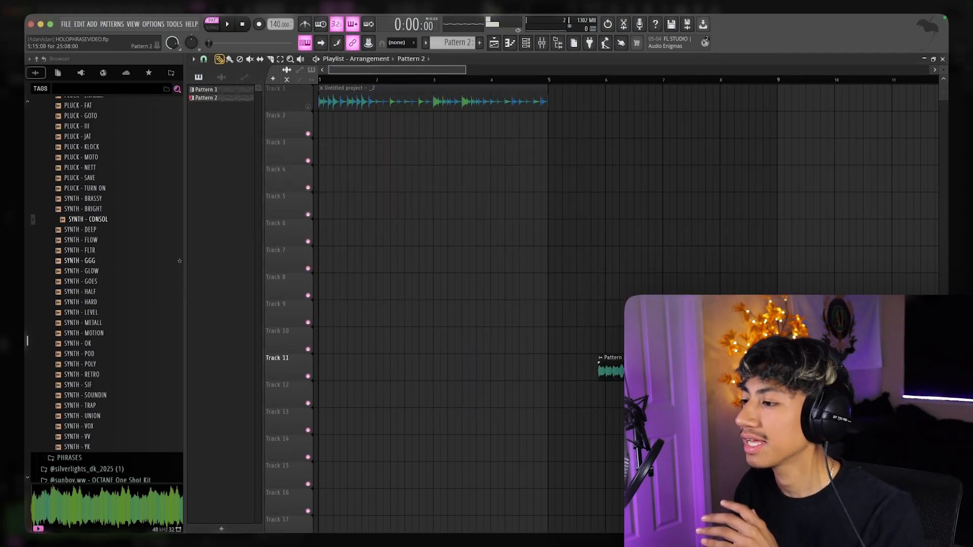
scroll(358, 174, down, 5)
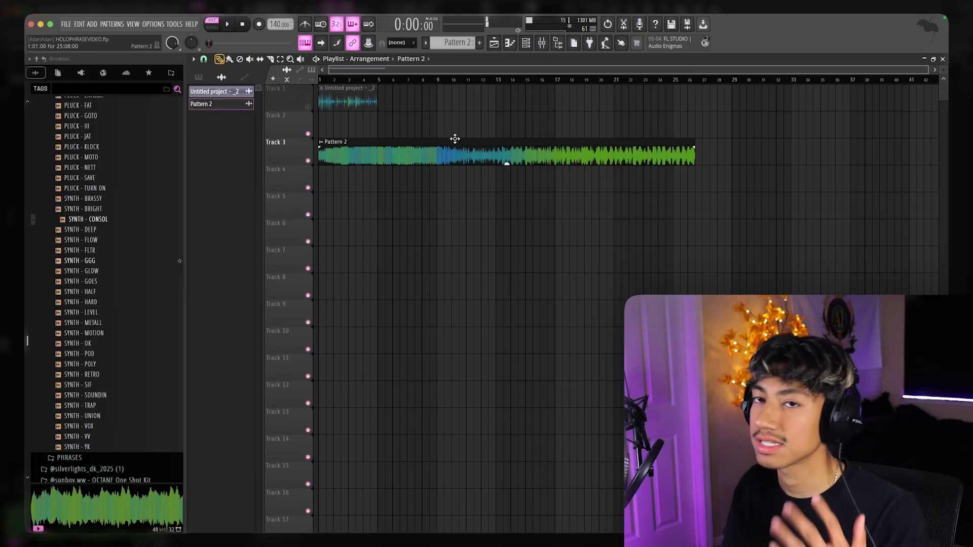
scroll(303, 119, up, 2)
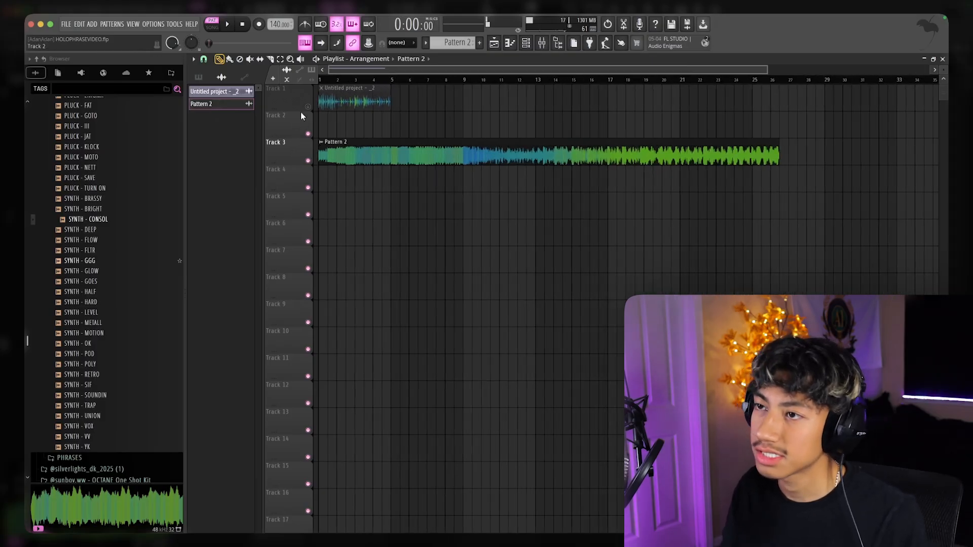
- Play the song, check the Pattern 2 audio clip's mixer routing and resize the clip on Track 3 to end at bar 9
click(317, 59)
scroll(388, 176, up, 5)
double_click(387, 155)
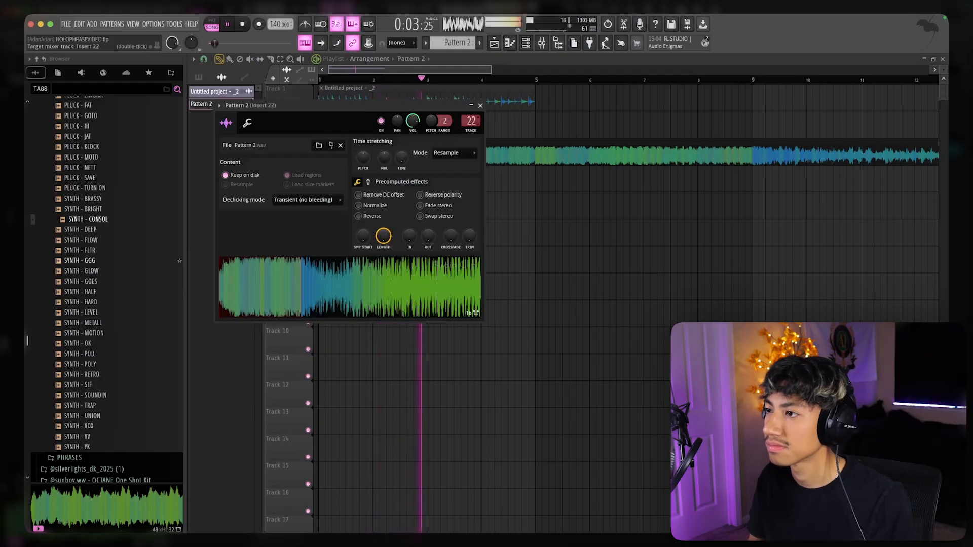
double_click(473, 121)
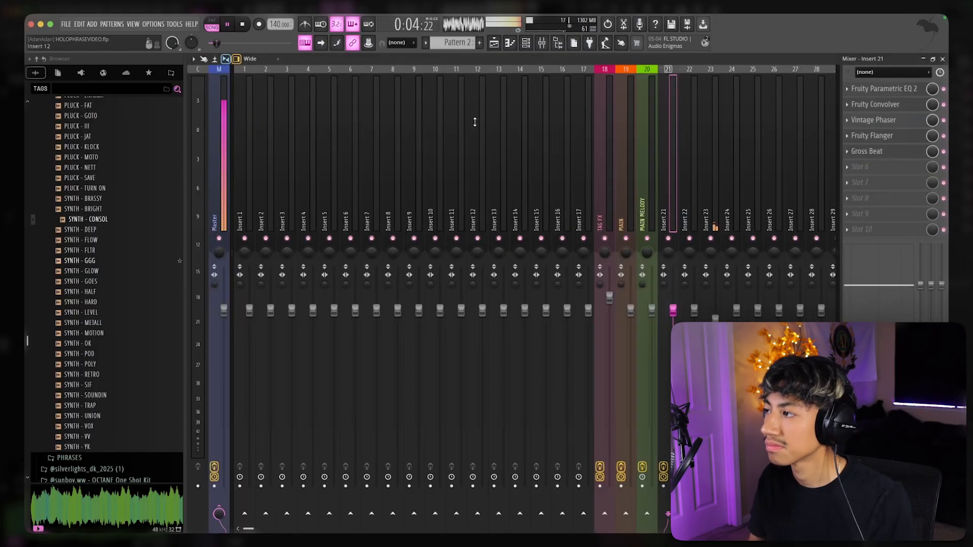
click(943, 60)
key(space)
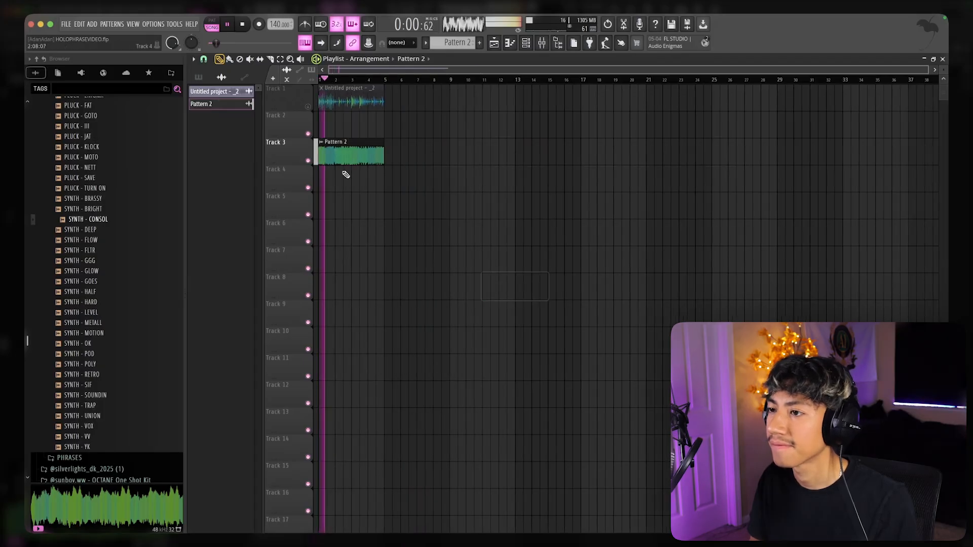
drag(384, 156, 437, 157)
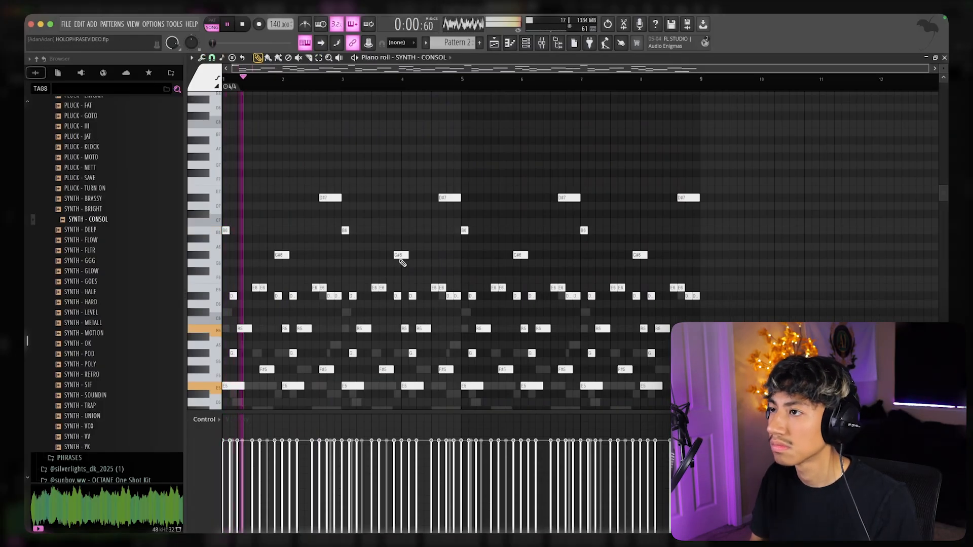
- Unmute the SYNTH - BRIGHT channel, move the channel rack below the playlist clips and listen to the layers together
scroll(407, 264, down, 1)
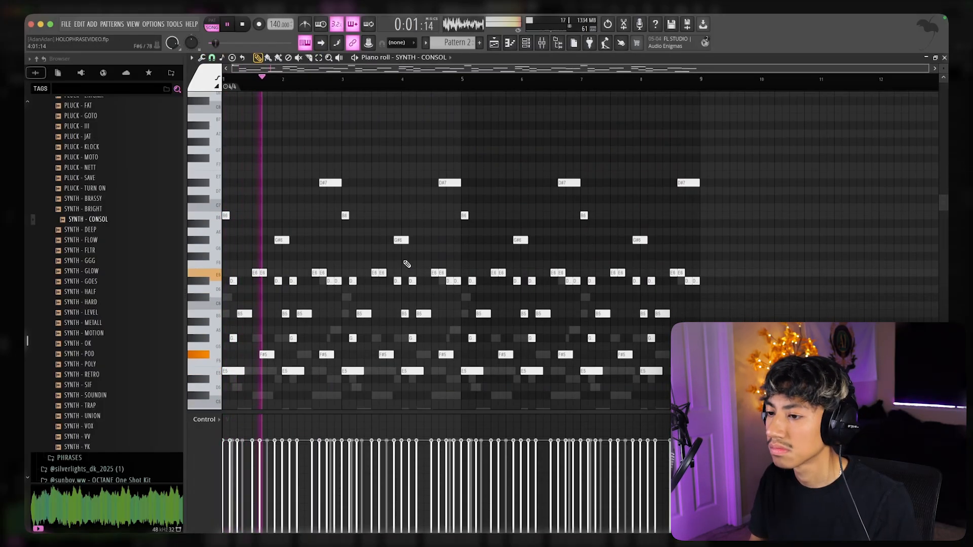
scroll(407, 264, down, 2)
key(F7)
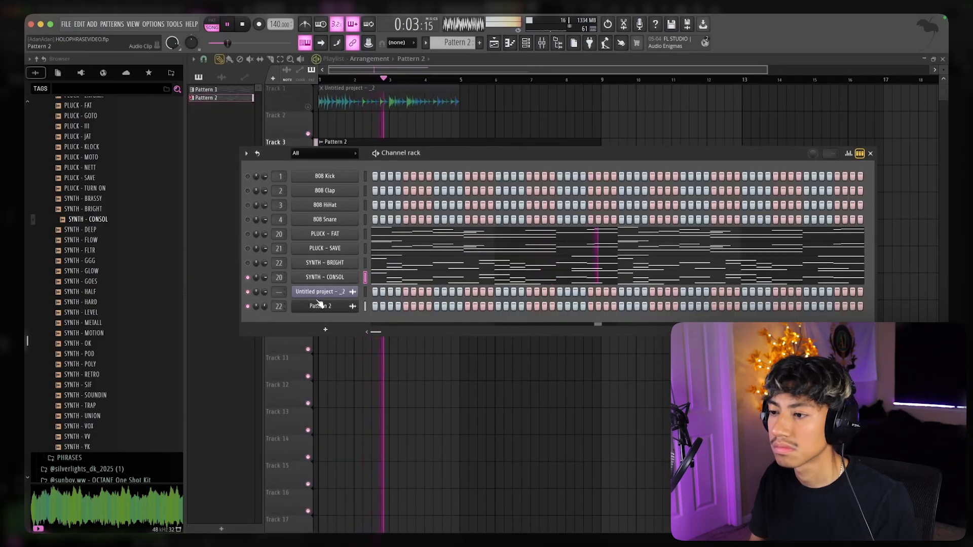
click(247, 263)
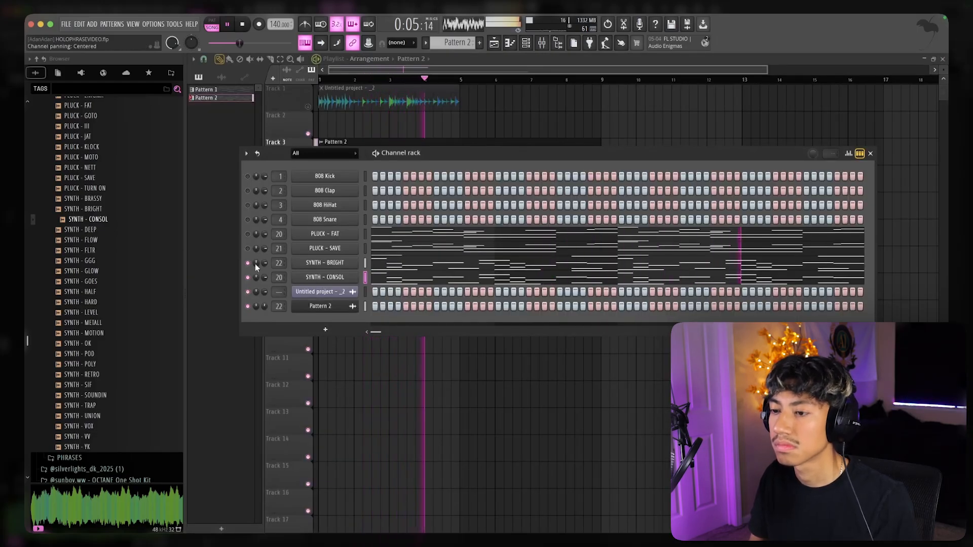
drag(475, 158, 471, 204)
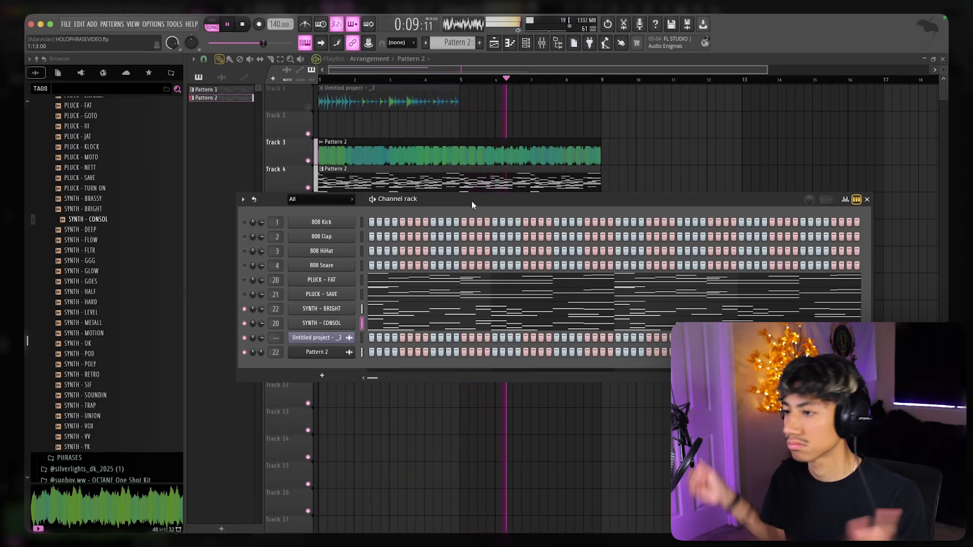
key(space)
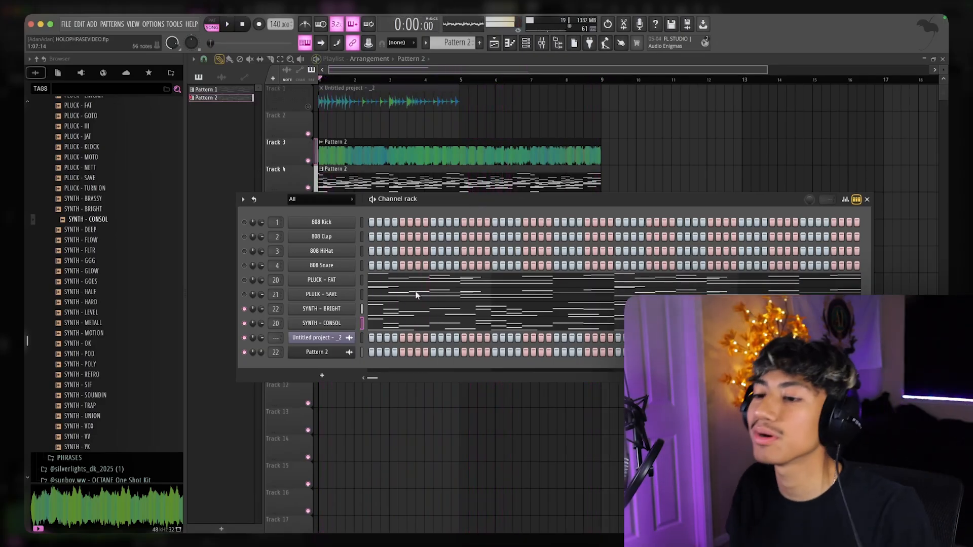
- Save the mixer track state of Insert 23 as a preset in the Mixer presets folder
key(F9)
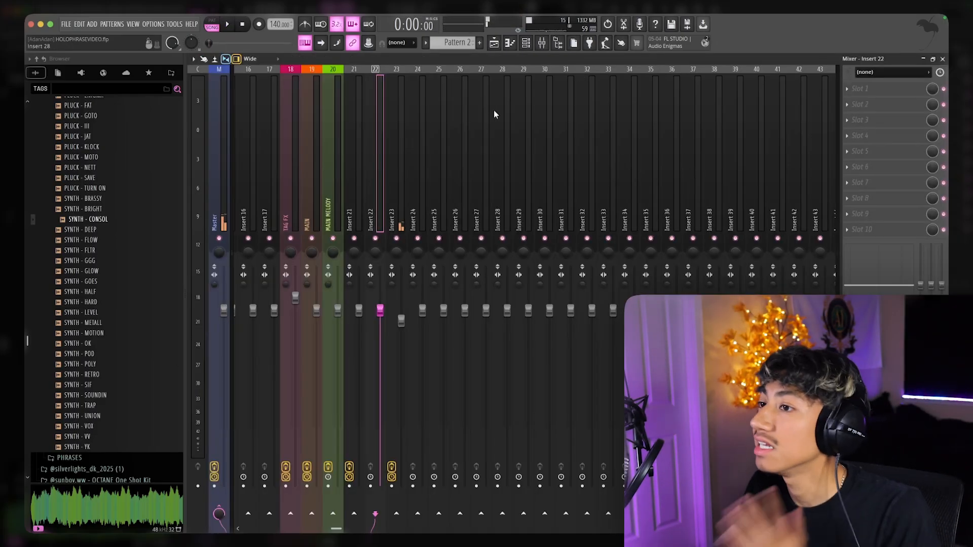
click(356, 128)
click(336, 128)
click(378, 134)
click(400, 129)
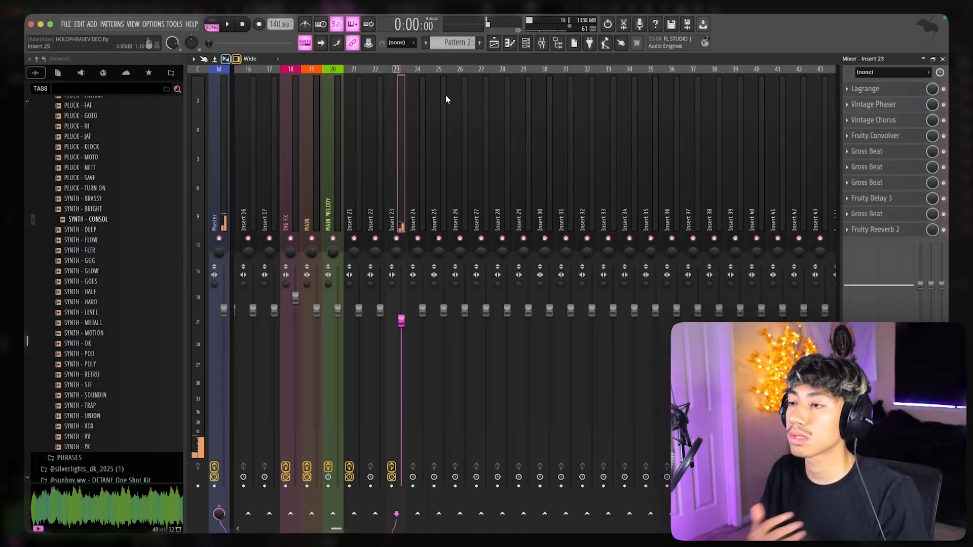
right_click(398, 132)
mouse_move(437, 136)
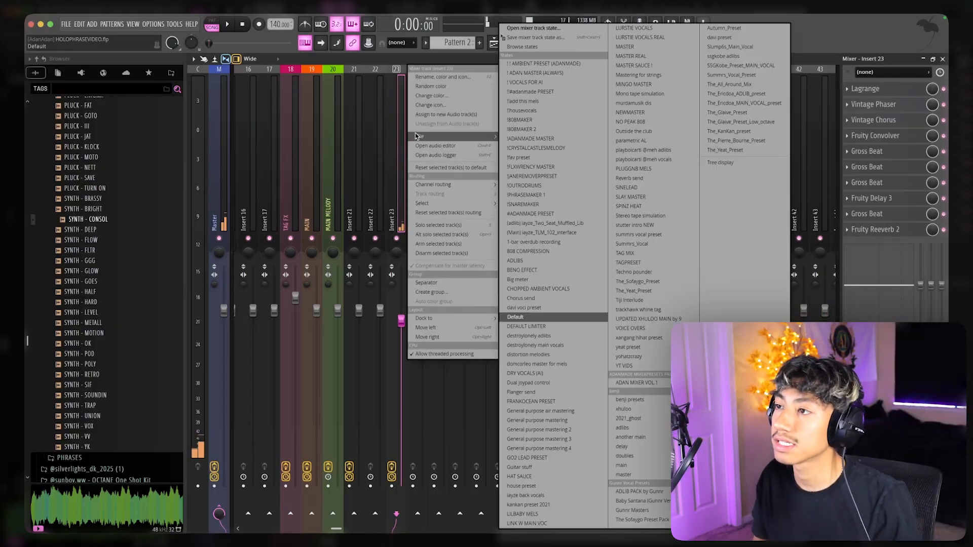
click(532, 38)
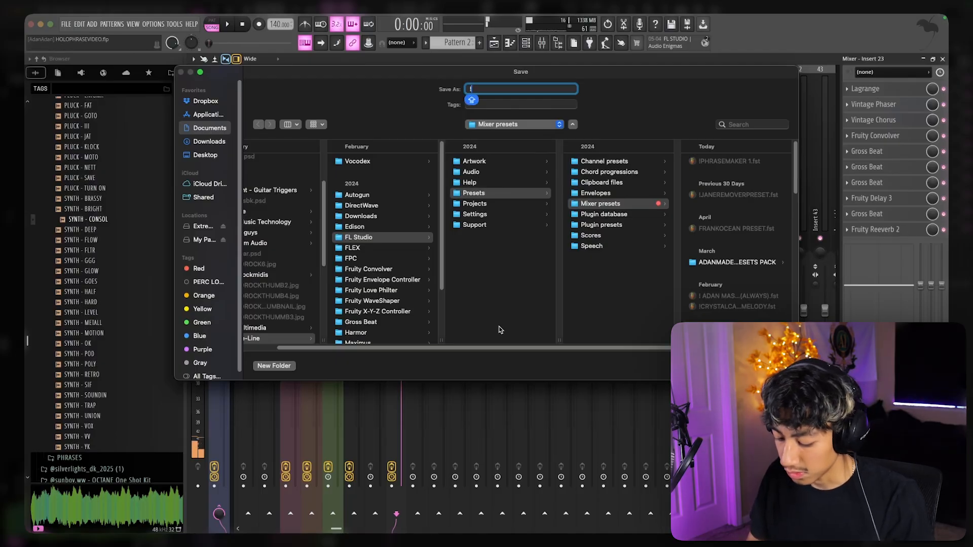
key(Return)
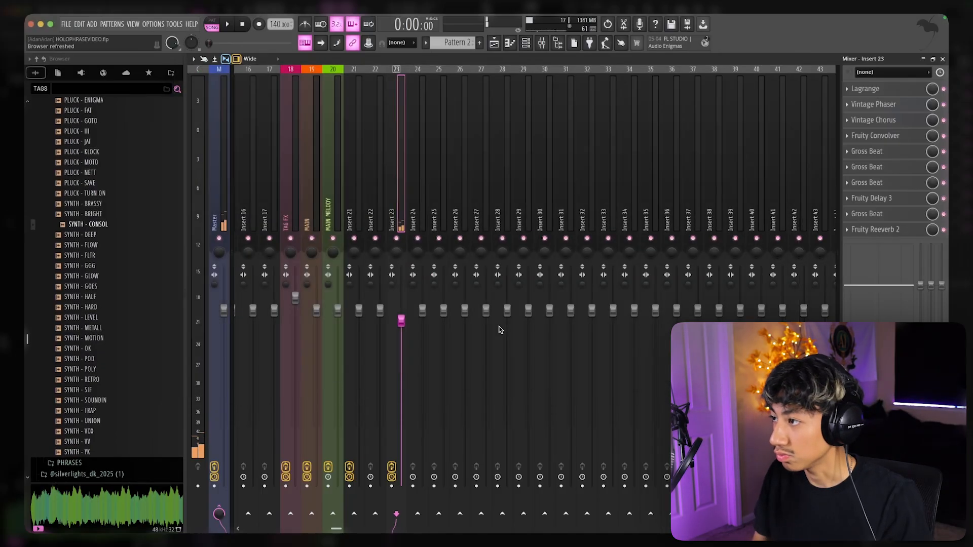
- Audition the SYNTH - MOTION and SYNTH - OK one-shots and add SYNTH - OK as a new channel in the channel rack
click(942, 59)
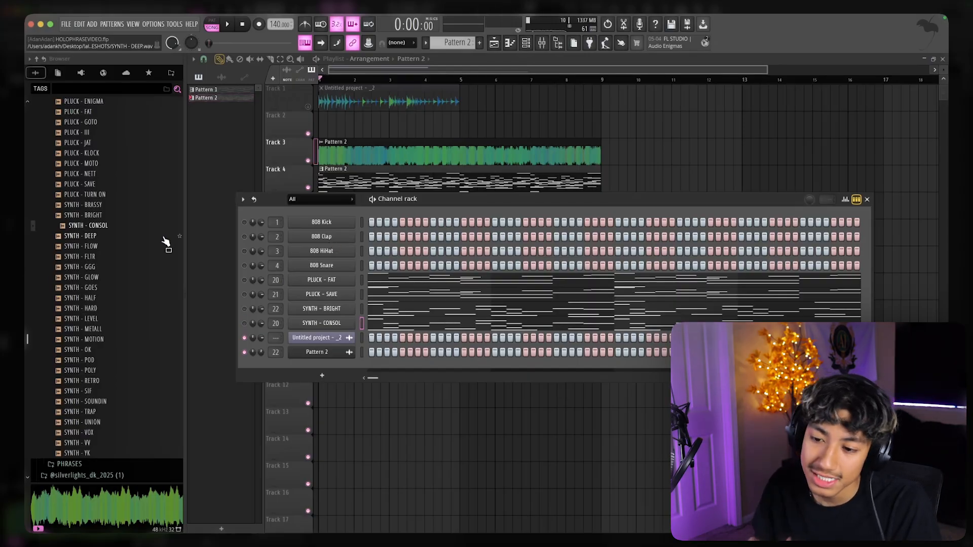
scroll(162, 243, down, 2)
scroll(162, 243, down, 1)
click(91, 278)
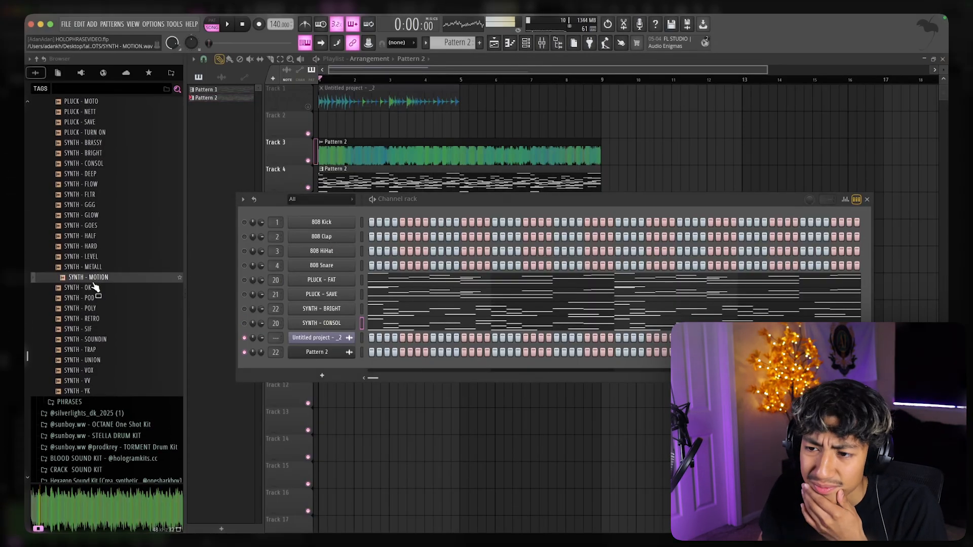
click(92, 288)
drag(94, 290, 321, 364)
- Import the 324 MIDI file into the SYNTH - OK channel and play the pattern
scroll(145, 218, up, 20)
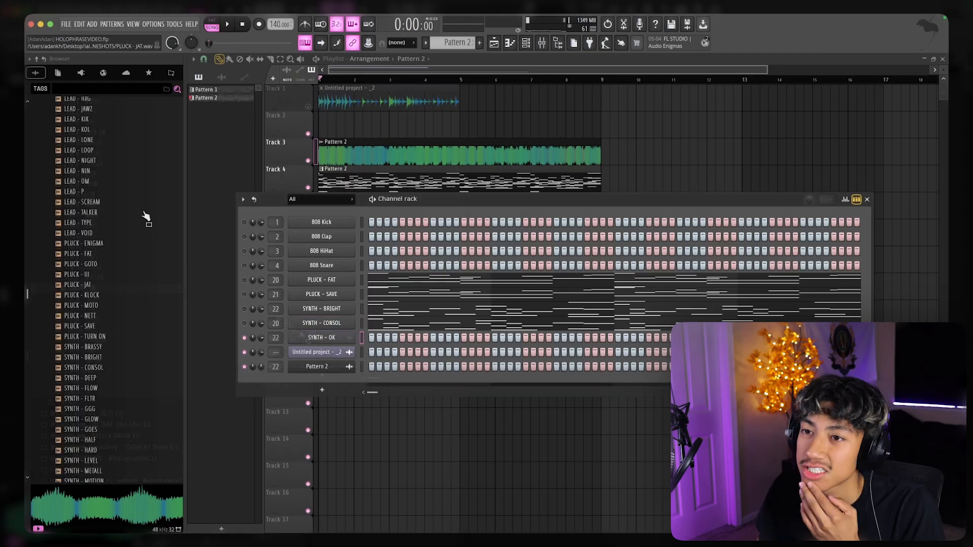
scroll(109, 240, up, 1)
drag(82, 329, 332, 340)
click(561, 333)
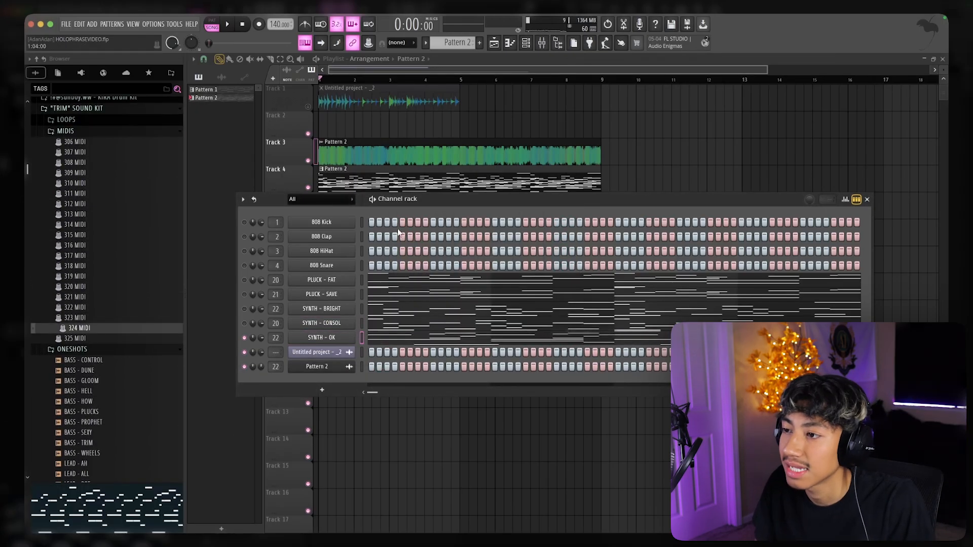
key(space)
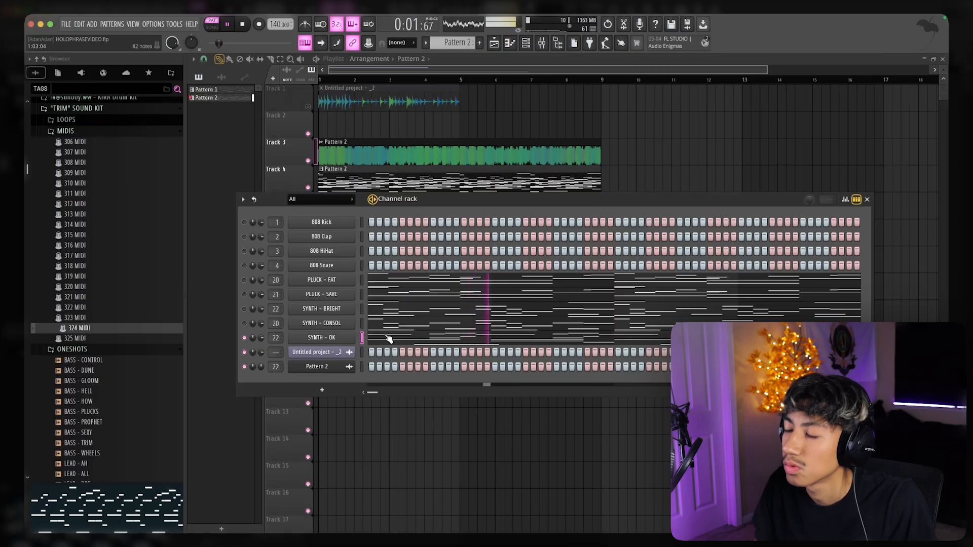
- Add the LEAD - LOOP one-shot as a new channel below SYNTH - OK
drag(81, 318, 333, 347)
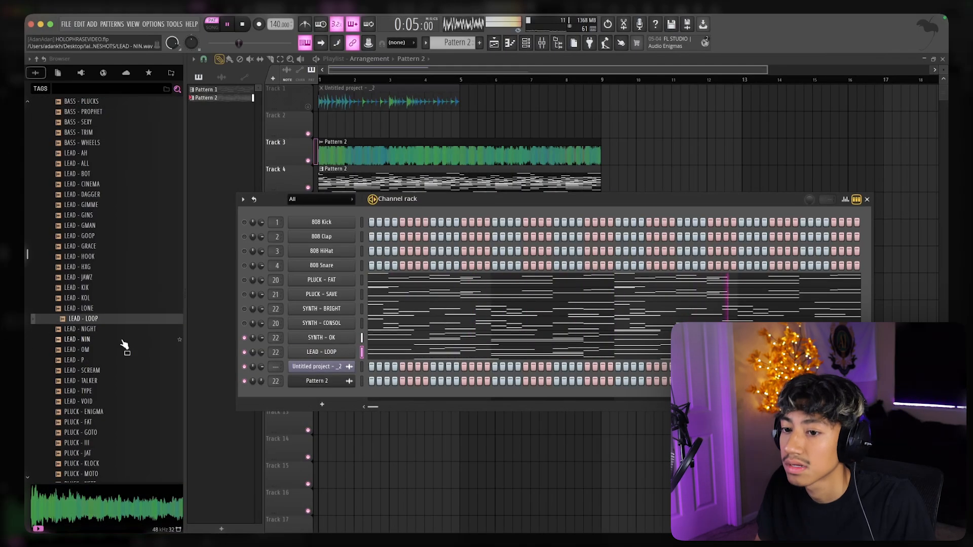
mouse_move(101, 329)
mouse_down()
mouse_move(313, 353)
mouse_move(84, 332)
mouse_up()
right_click(245, 353)
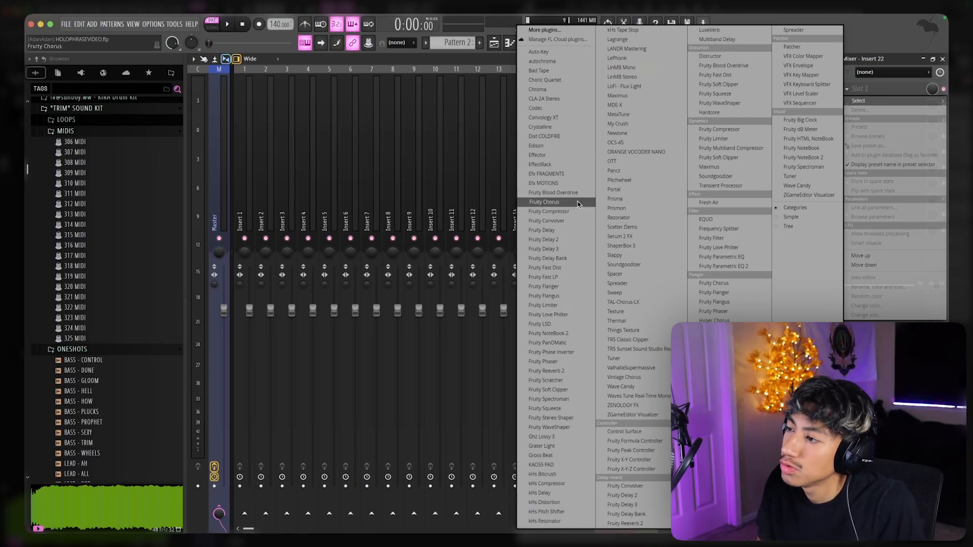
- Add Fruity Chorus to slot 1 of Insert 22, load its Light HF preset and listen to the result
click(578, 203)
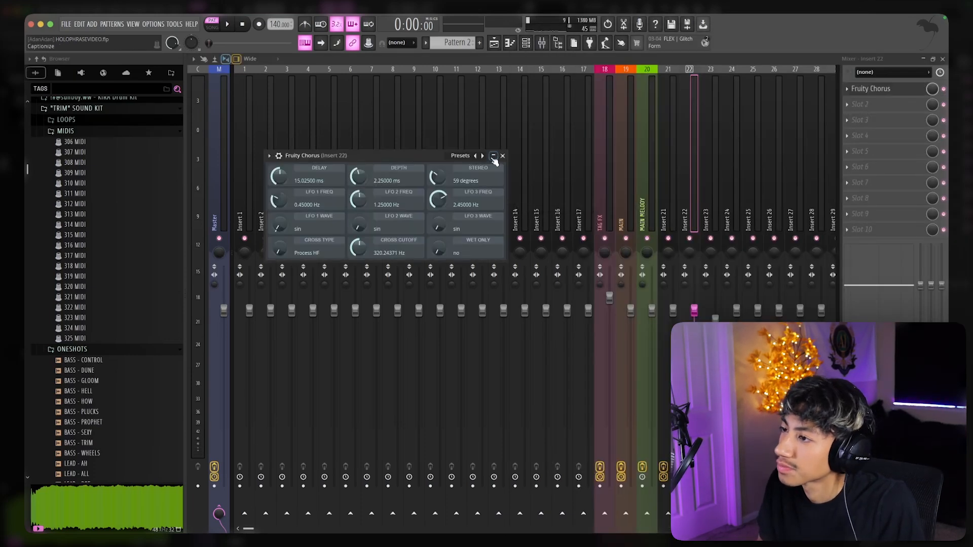
click(481, 155)
click(510, 213)
key(space)
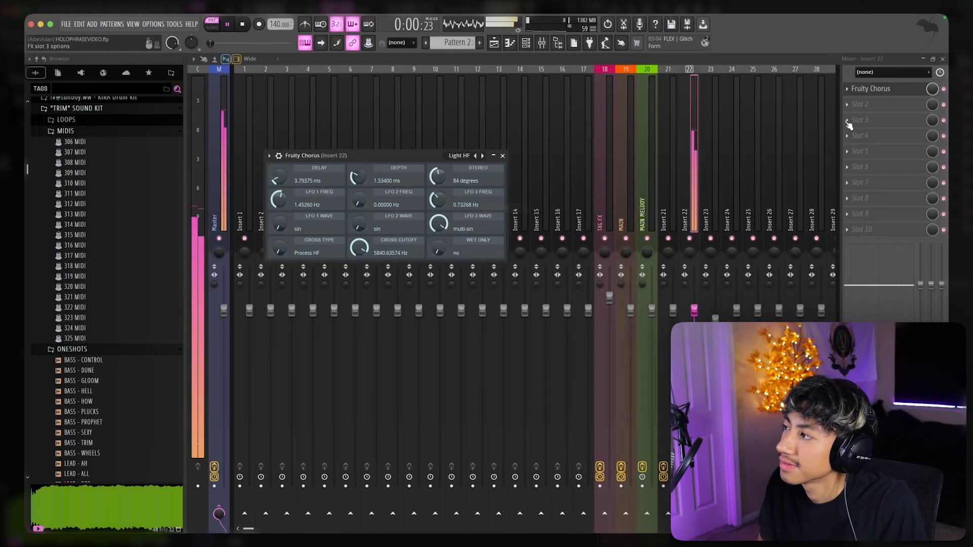
click(502, 156)
key(space)
- Add TAL-Chorus-LX to slot 2 of Insert 22, toggle its chorus II mode and listen to the result
click(861, 104)
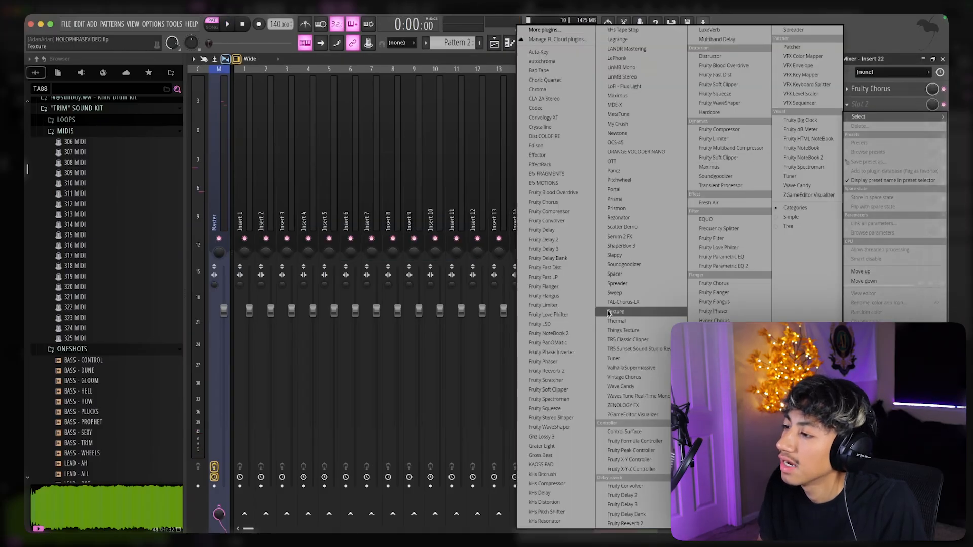
click(622, 302)
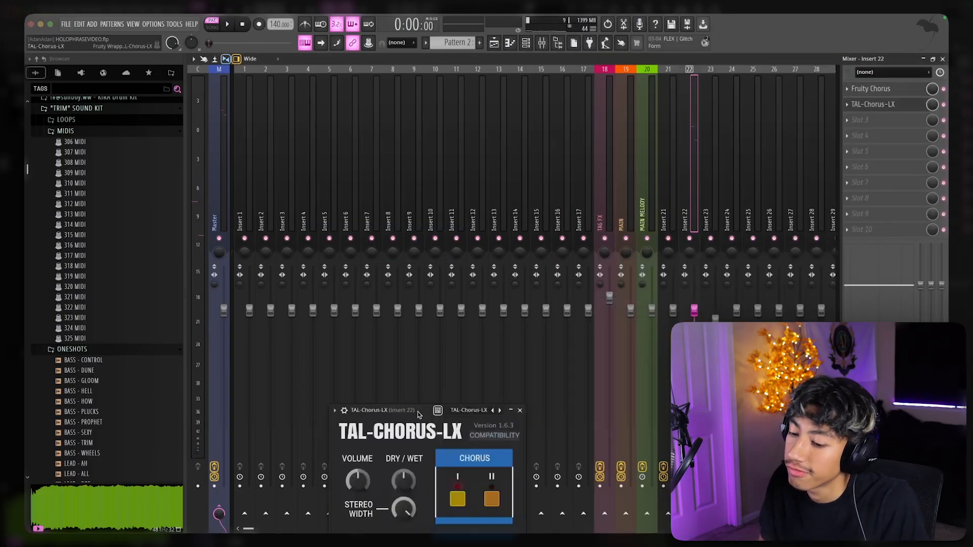
click(593, 226)
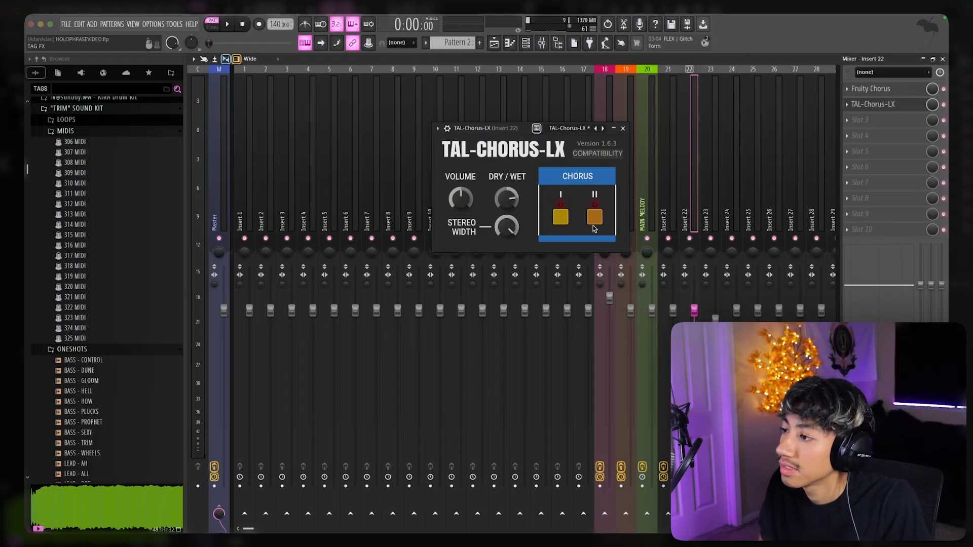
key(space)
click(623, 128)
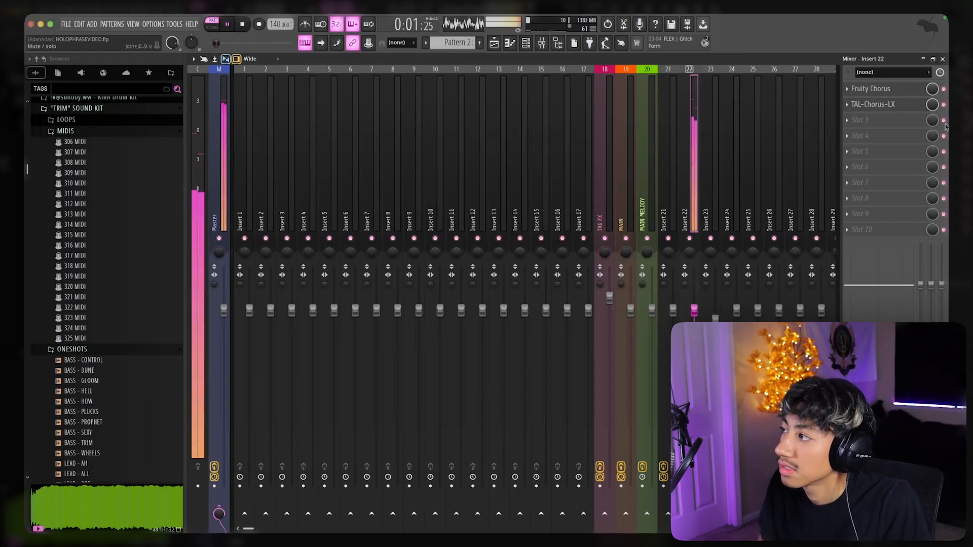
click(911, 105)
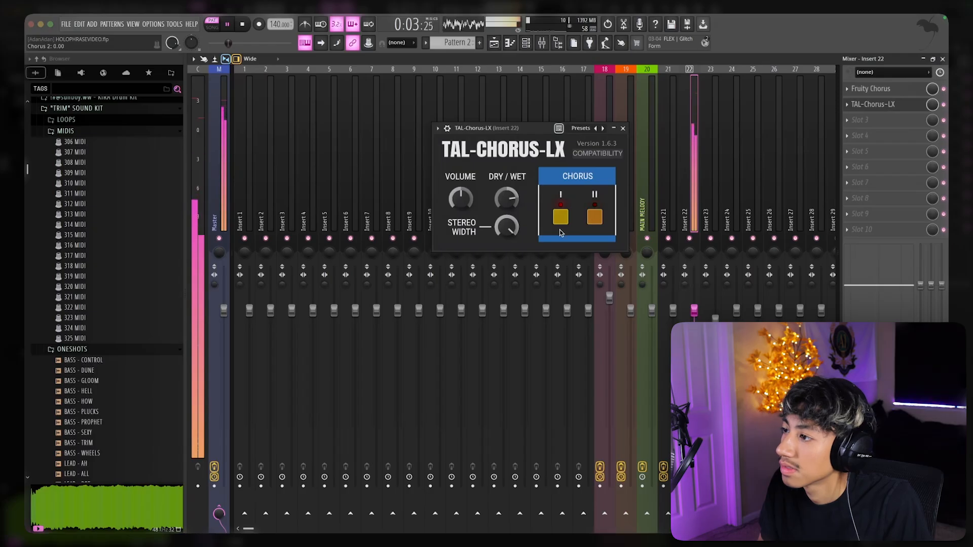
click(591, 224)
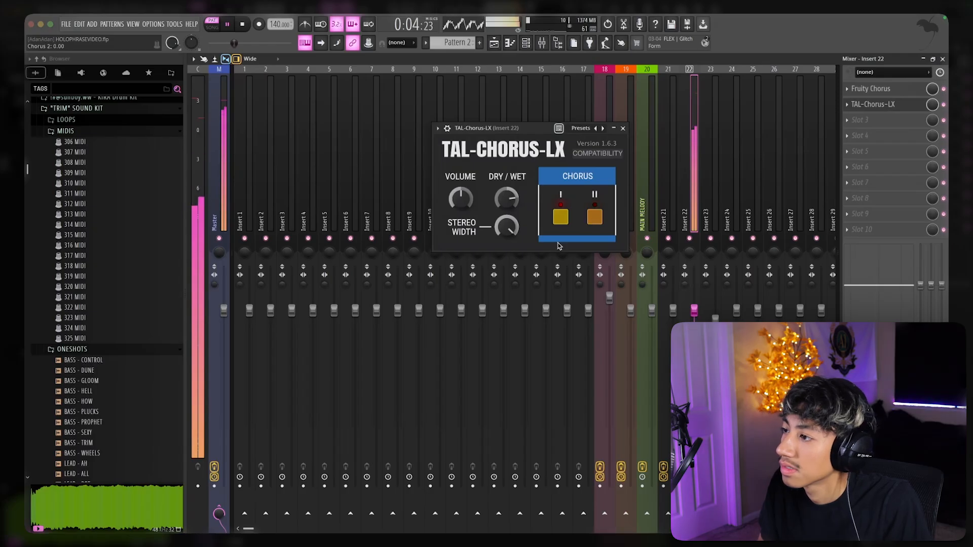
click(622, 128)
key(space)
- Add Vintage Phaser to slot 3 of Insert 22, load its Crusty phaser preset and play the pattern
click(877, 122)
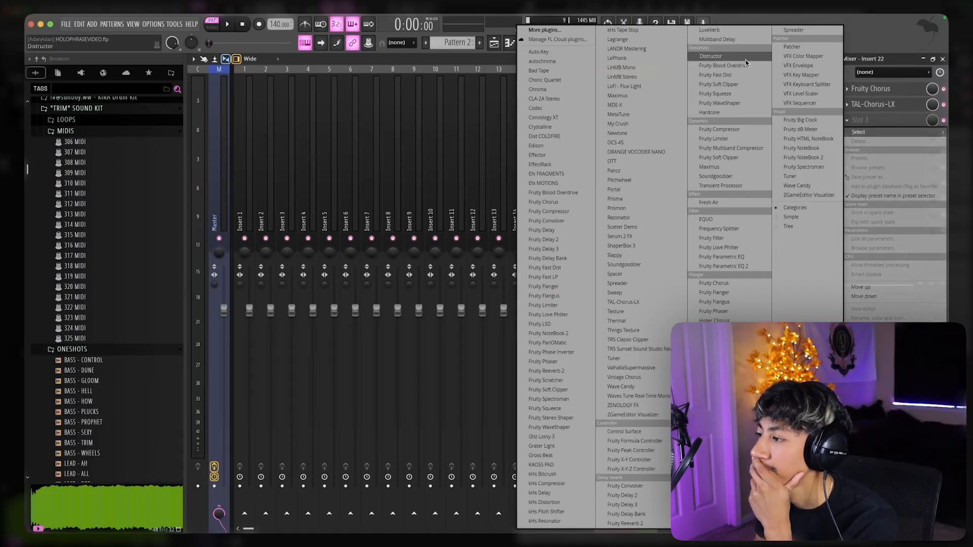
click(715, 340)
click(528, 82)
click(527, 82)
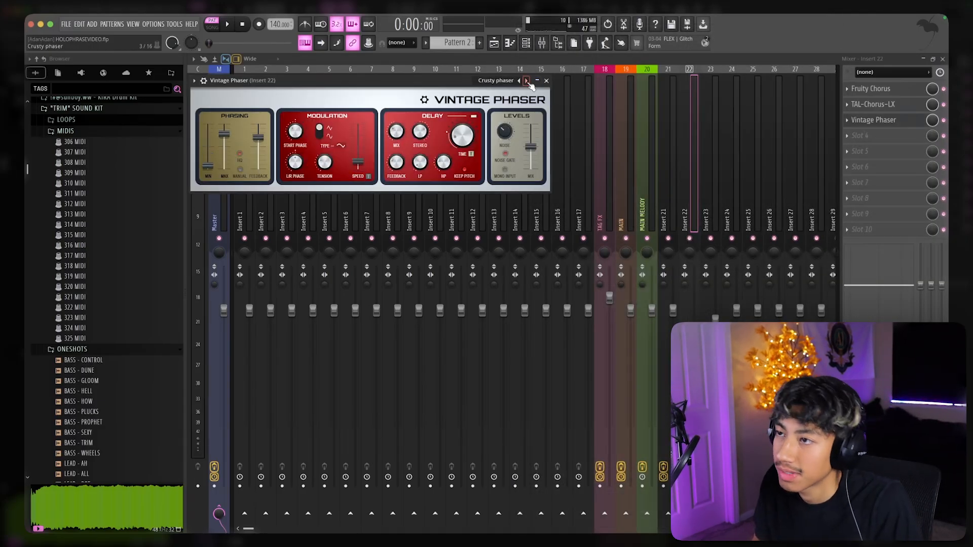
key(space)
click(547, 81)
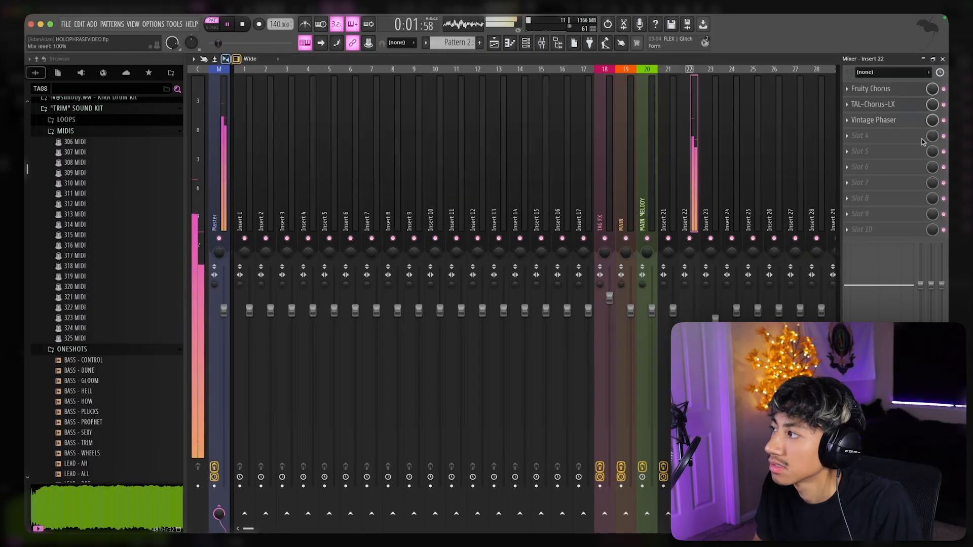
- Find Gross Beat in the full effect plugin list and add it to slot 4 of Insert 22
click(861, 135)
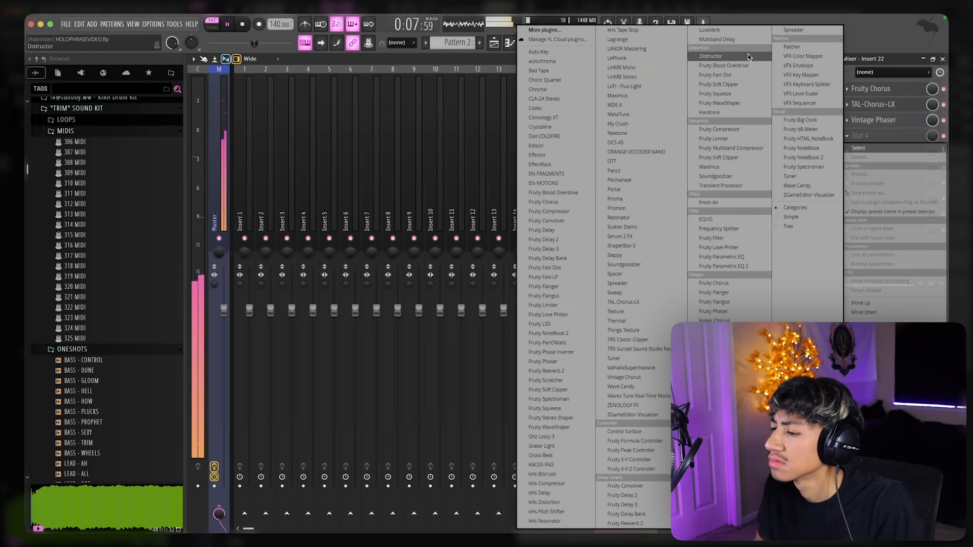
click(544, 30)
click(563, 488)
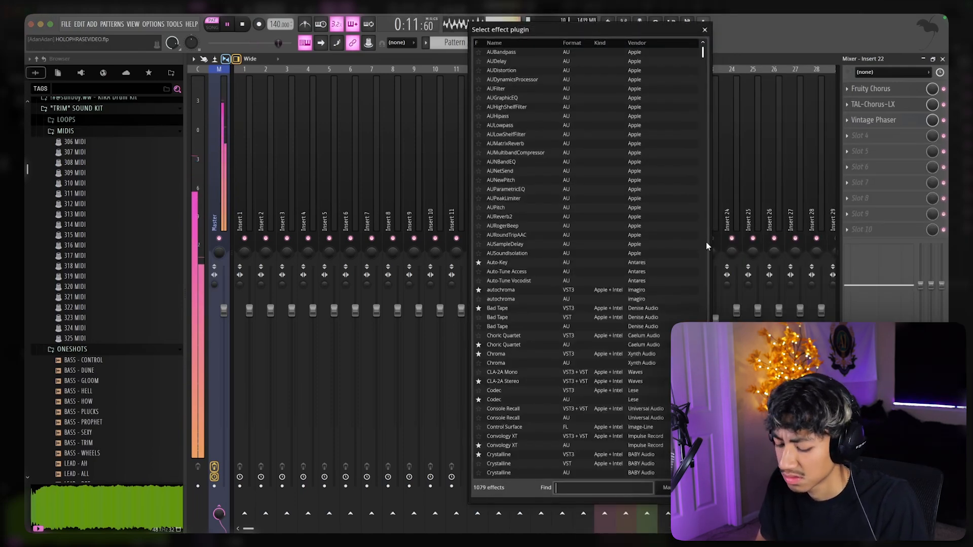
text(r)
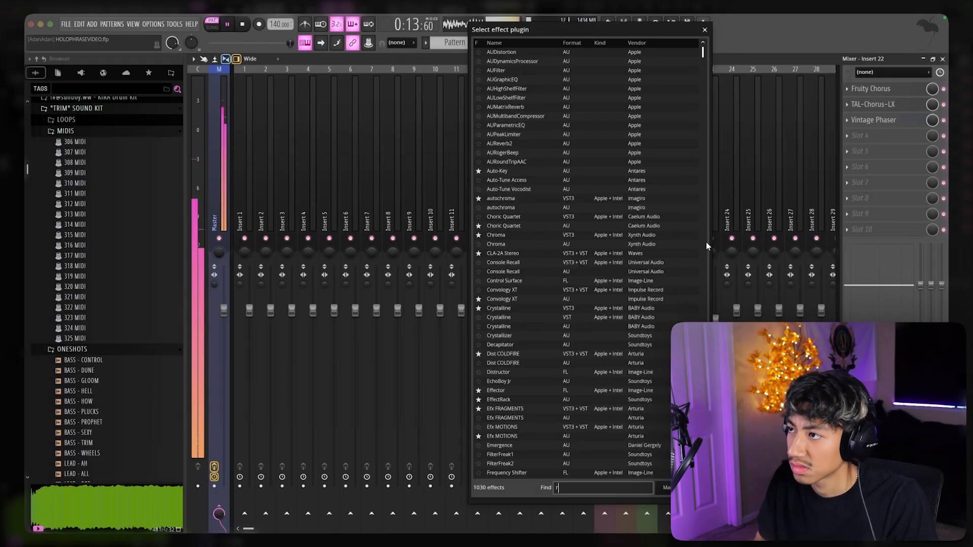
key(BackSpace)
text(gr)
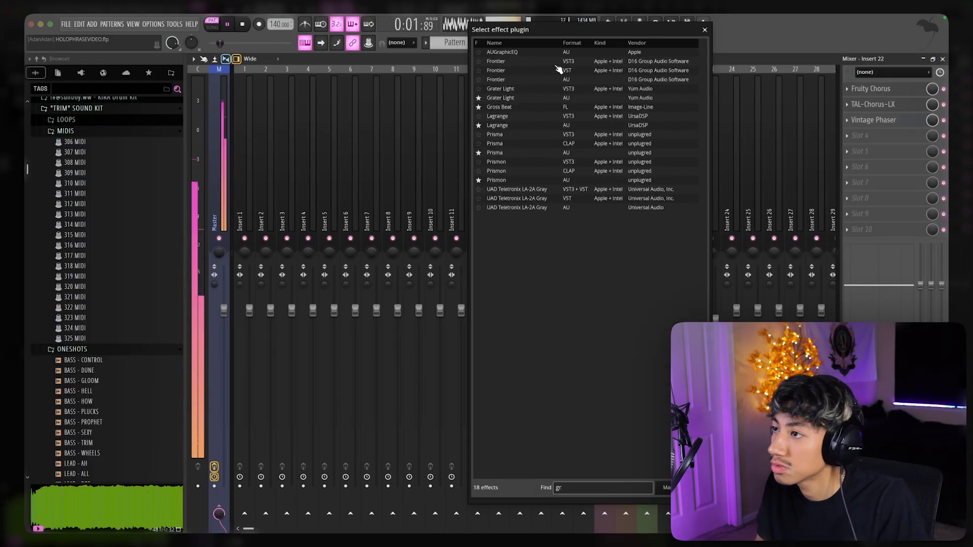
double_click(535, 108)
key(space)
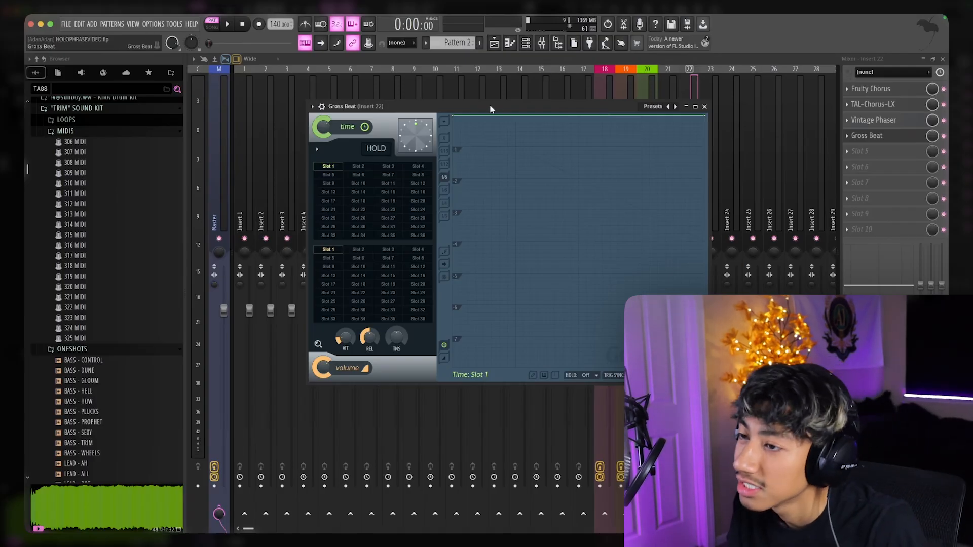
- Draw a time envelope in Gross Beat's time Slot 1 with two sharp curved dips and a falling end
mouse_move(516, 117)
mouse_down()
mouse_move(517, 147)
mouse_move(516, 119)
mouse_move(520, 131)
mouse_up()
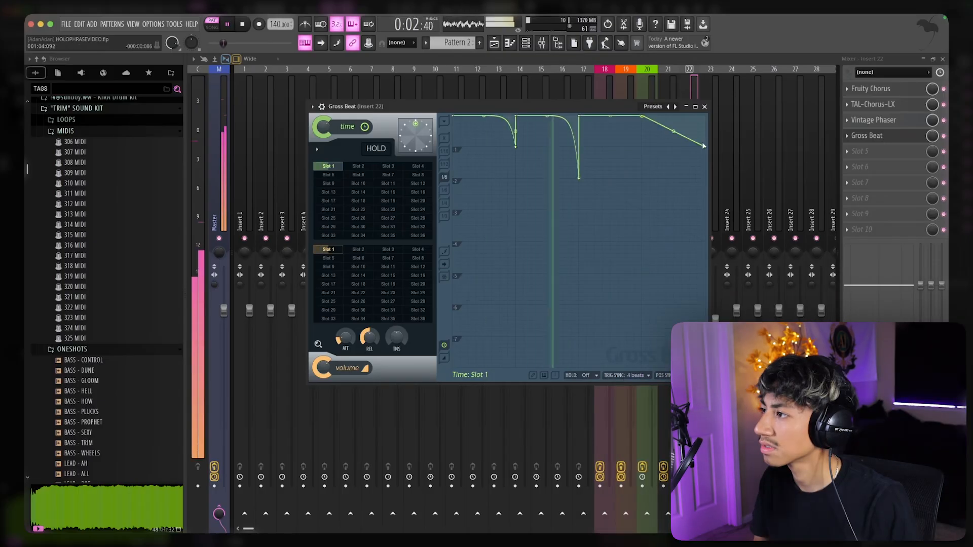
right_click(705, 146)
click(680, 131)
- Search the effect plugins for delays and add Fruity Delay 2 to slot 5 of Insert 22
click(847, 151)
click(549, 29)
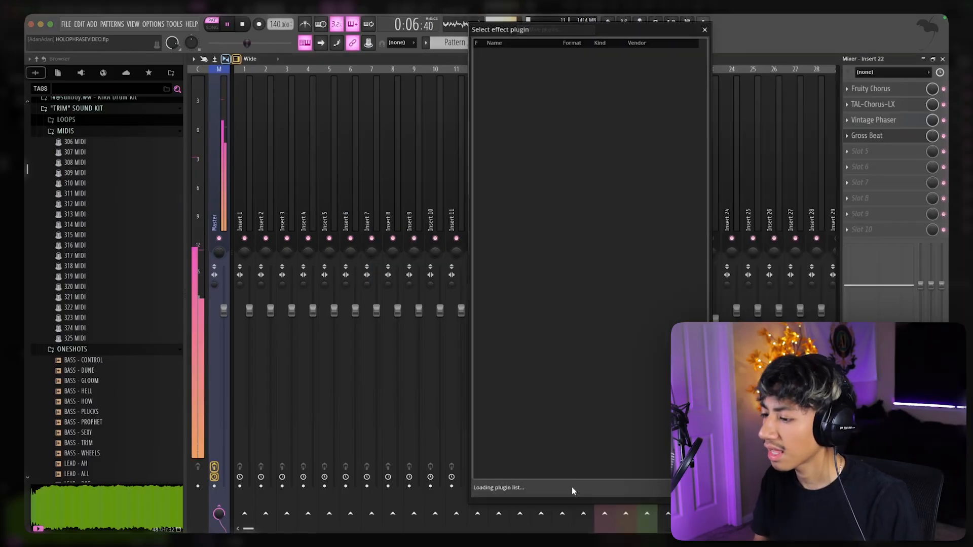
click(599, 486)
text(del)
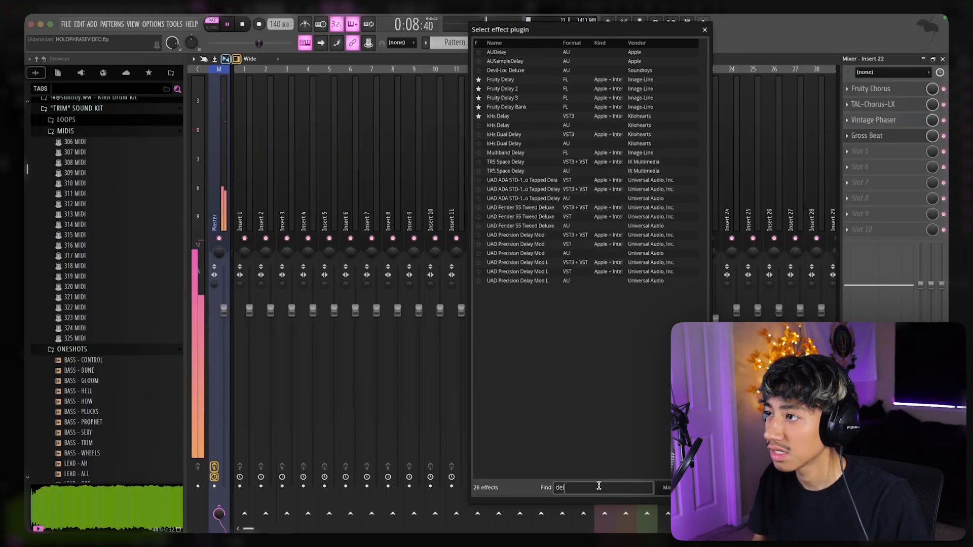
click(502, 89)
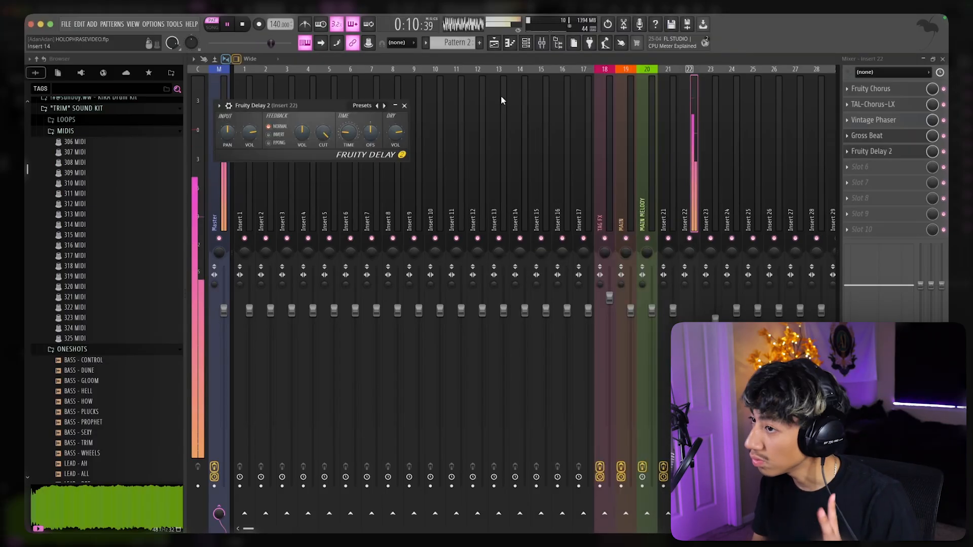
click(404, 105)
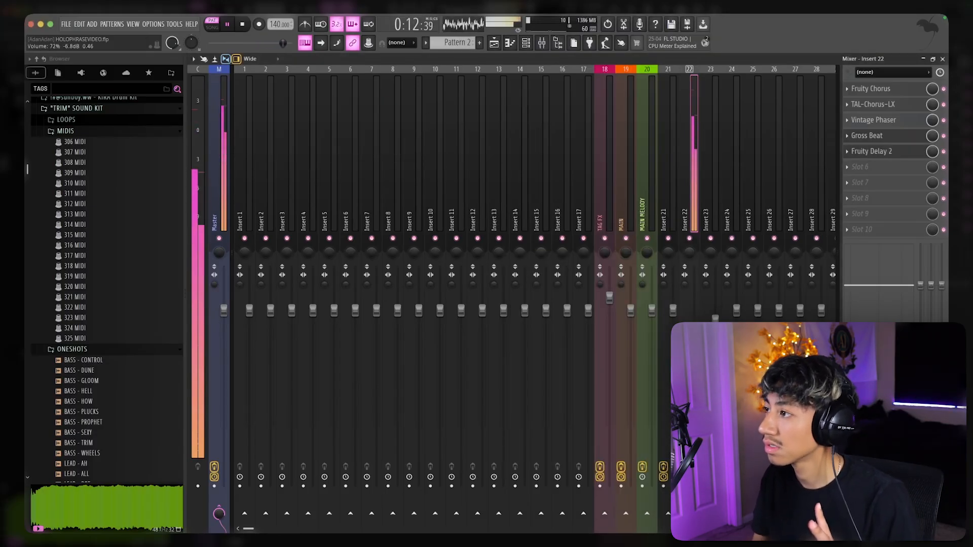
- Search the effect plugins for delays and add Fruity Delay 3 to slot 6 of Insert 22
click(867, 167)
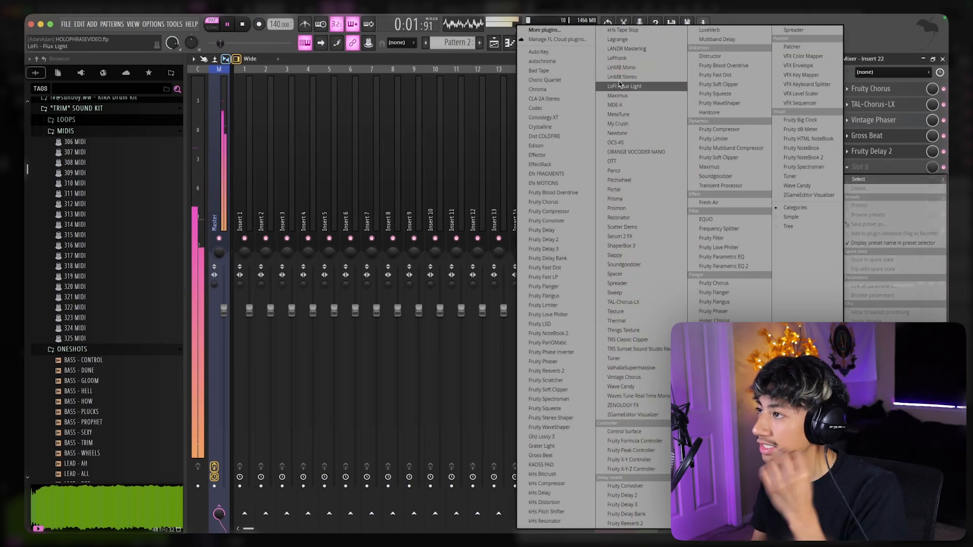
click(544, 30)
click(615, 487)
text(delay)
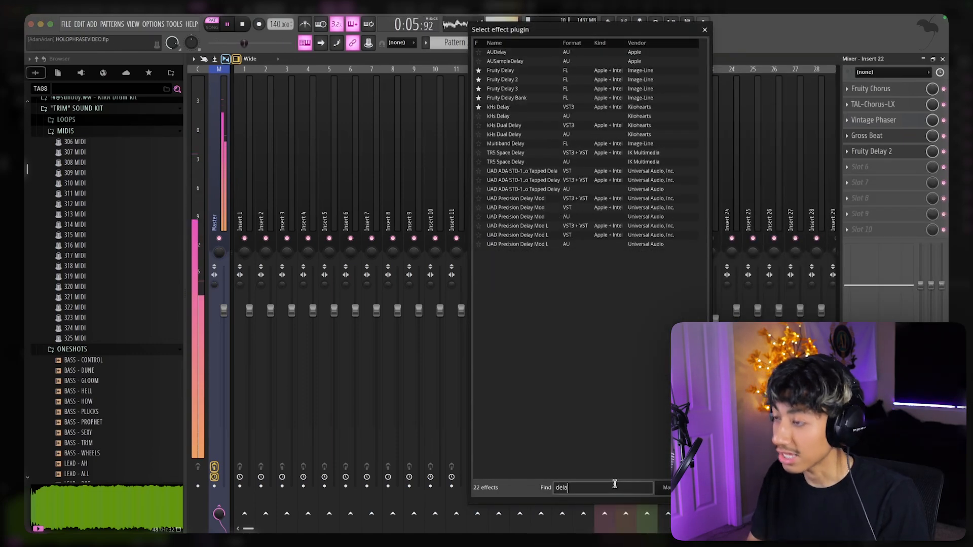
double_click(506, 88)
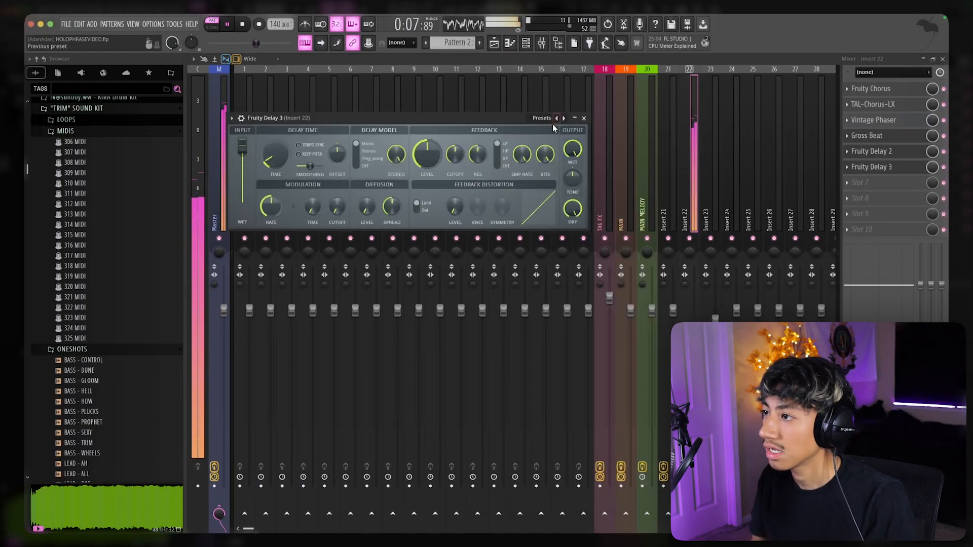
- Load the Ping pong preset in Fruity Delay 3, switch its delay model to Mono and lower the stereo amount
click(563, 118)
click(588, 172)
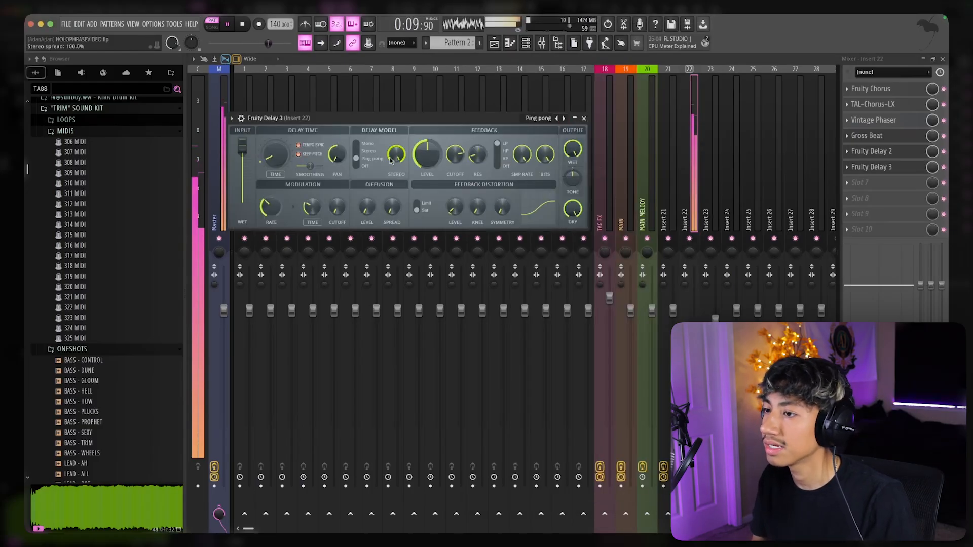
click(371, 144)
drag(396, 154, 396, 161)
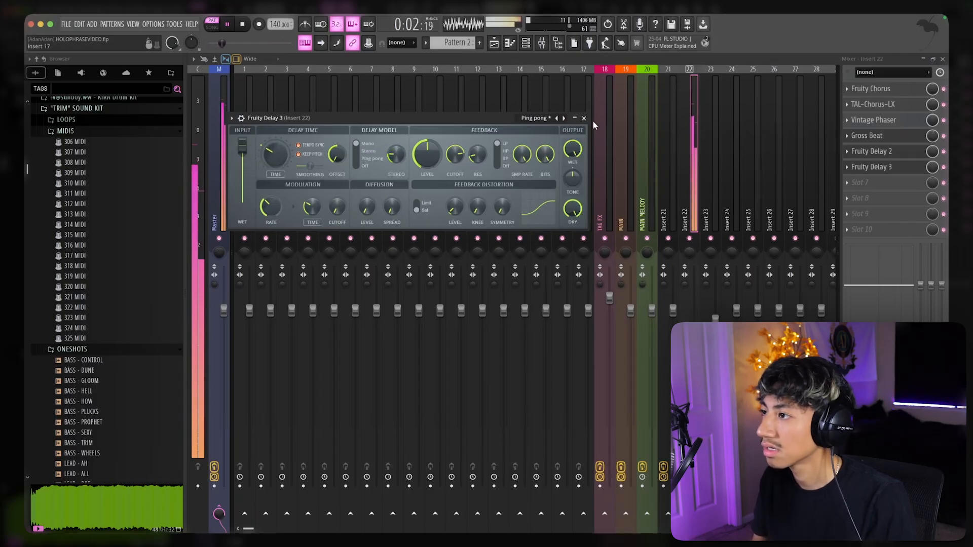
key(Escape)
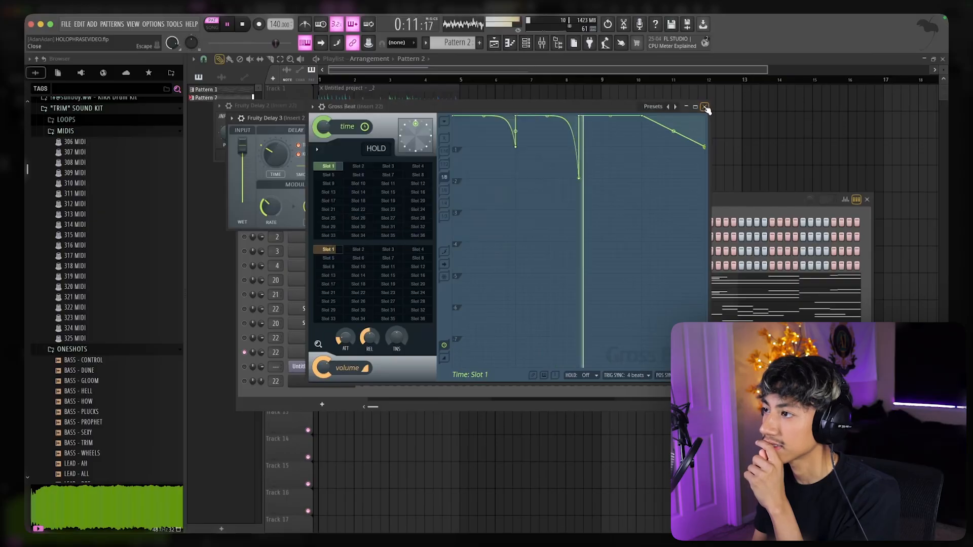
key(Escape)
click(585, 119)
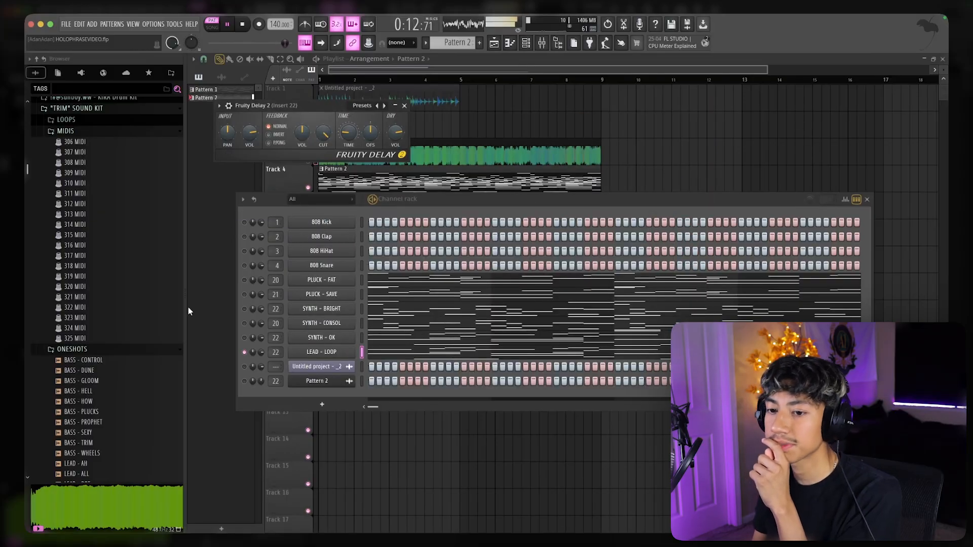
- Replace the LEAD - LOOP sample with SYNTH - POLY and load the Weird (send) preset in Insert 22's Fruity Delay 2
scroll(152, 311, down, 10)
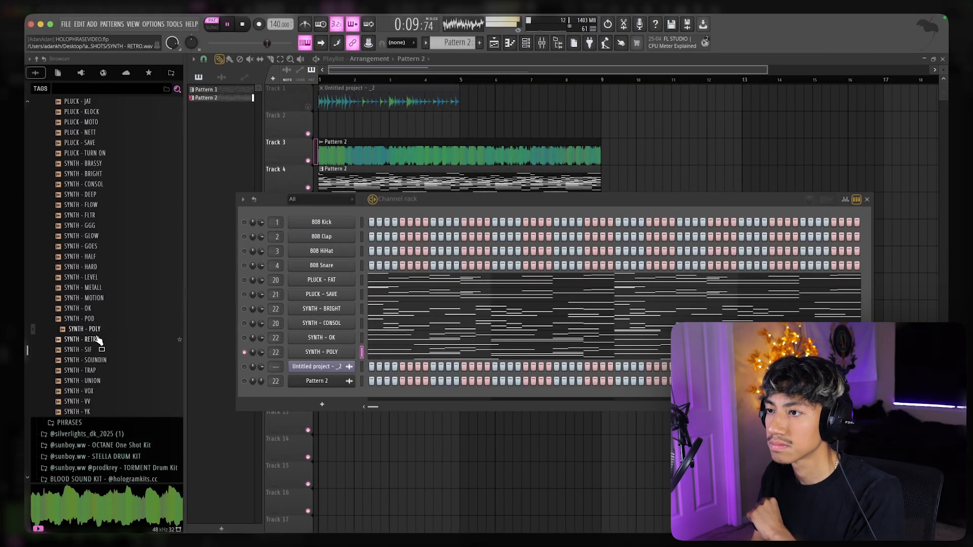
double_click(277, 352)
click(911, 152)
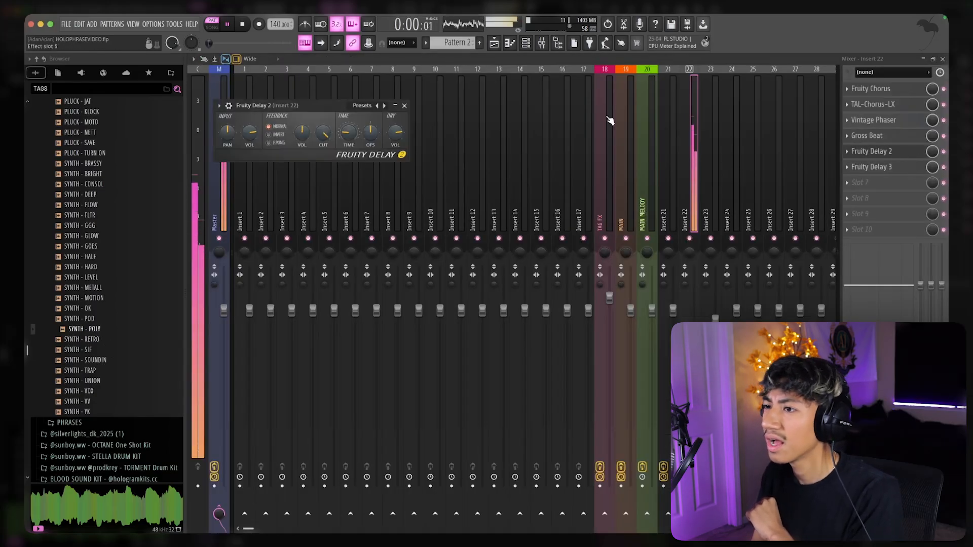
click(378, 106)
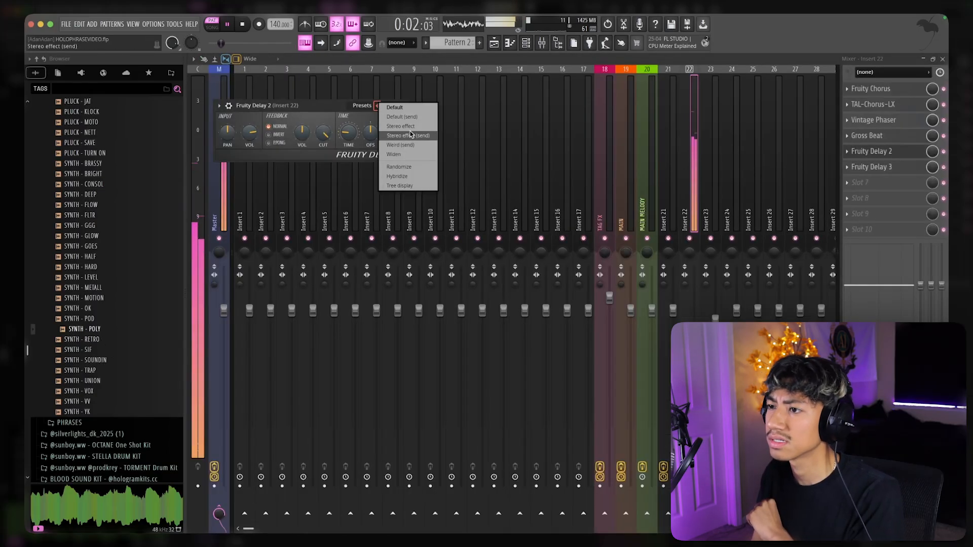
click(401, 145)
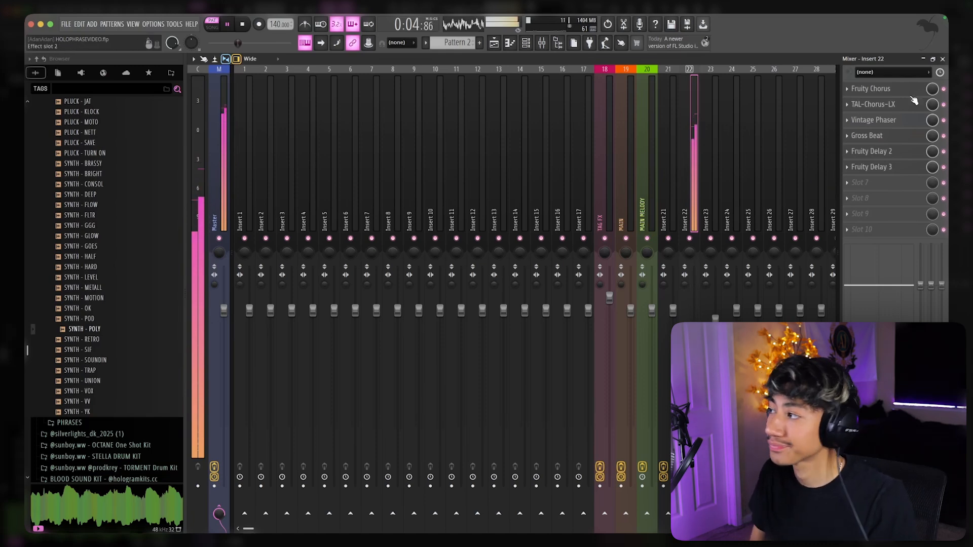
- Review the SYNTH - POLY notes in the piano roll
click(944, 59)
click(506, 350)
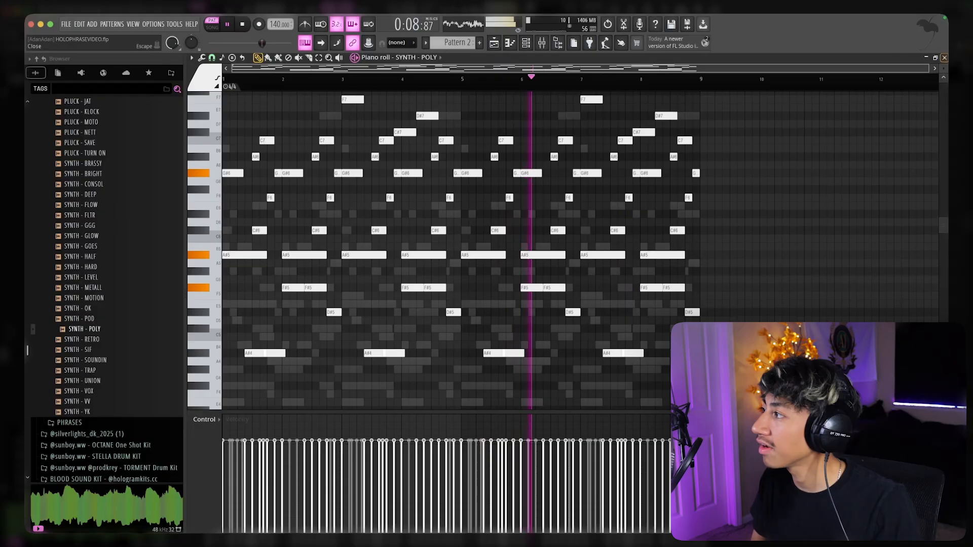
click(943, 57)
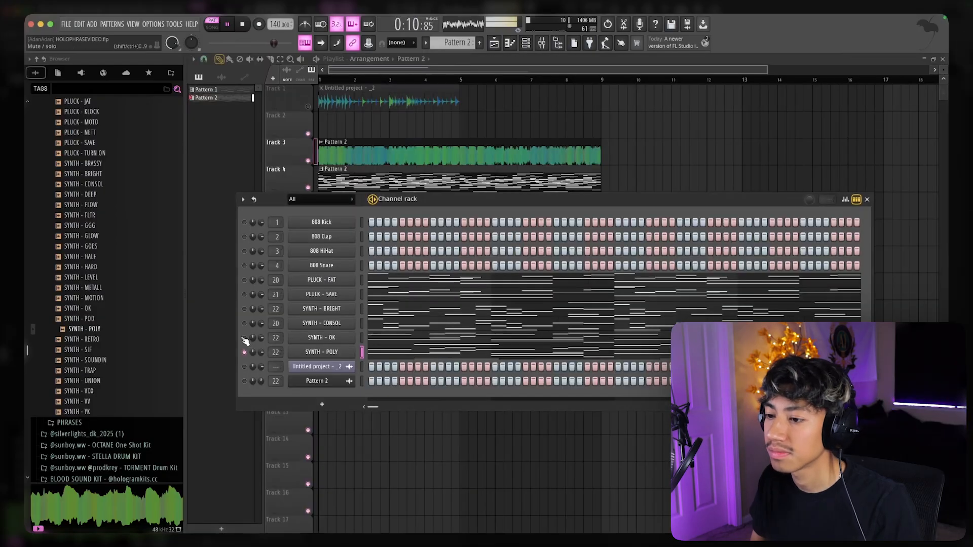
- Route SYNTH - OK to mixer track 20 to play alongside SYNTH - POLY and raise the MAIN MELODY fader slightly
double_click(277, 337)
key(F9)
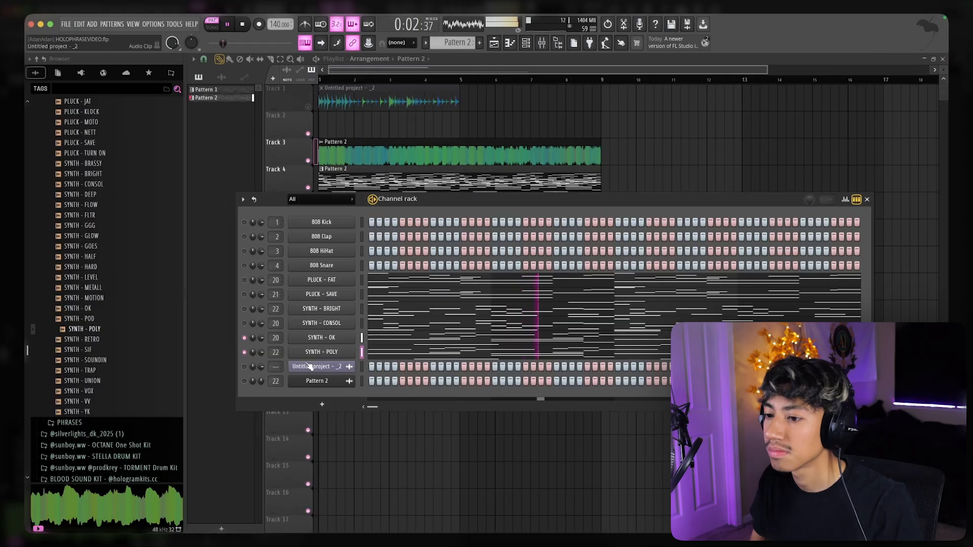
key(F9)
drag(653, 308, 653, 302)
click(695, 354)
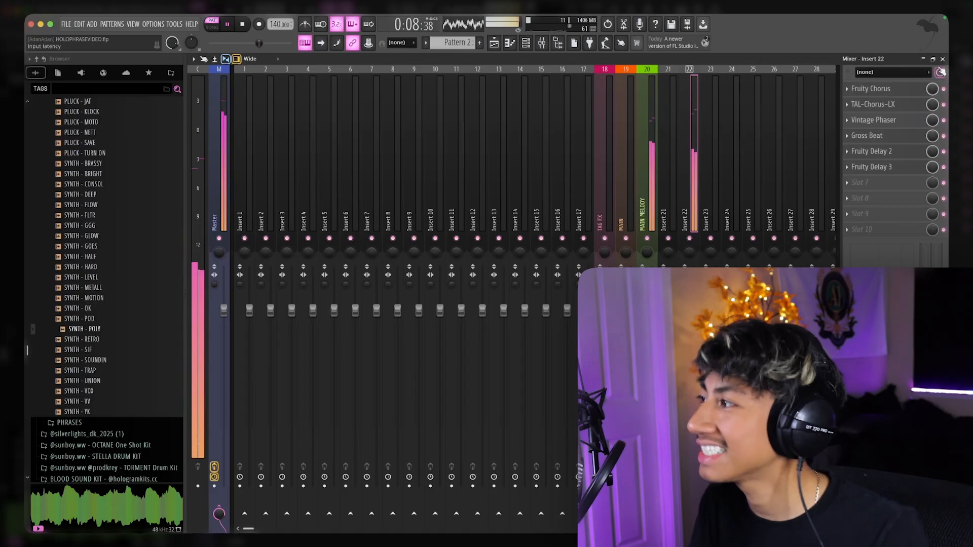
key(F9)
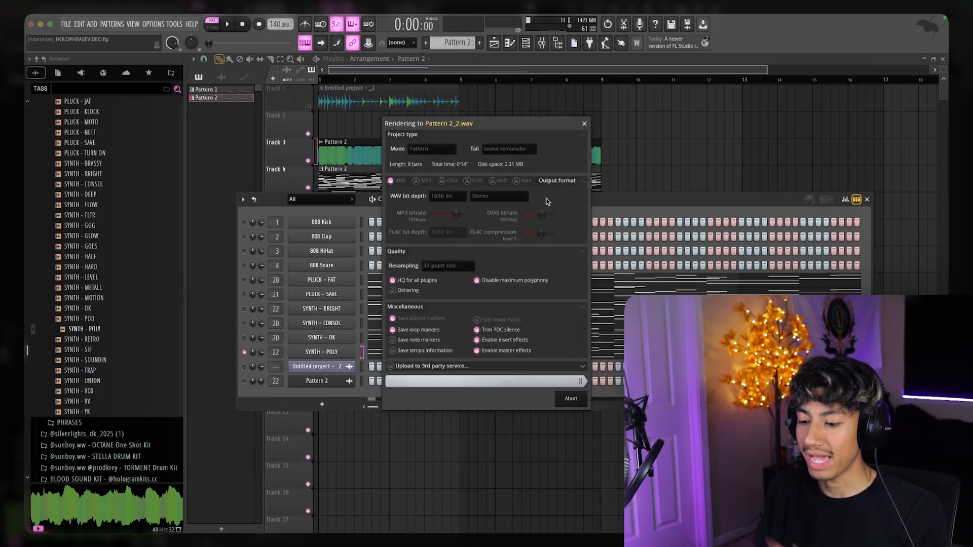
- Place the rendered Pattern 2 #2 clip at the start of Track 10 and cut off its tail from bar 9
drag(568, 348, 324, 353)
scroll(307, 341, up, 3)
scroll(310, 342, up, 3)
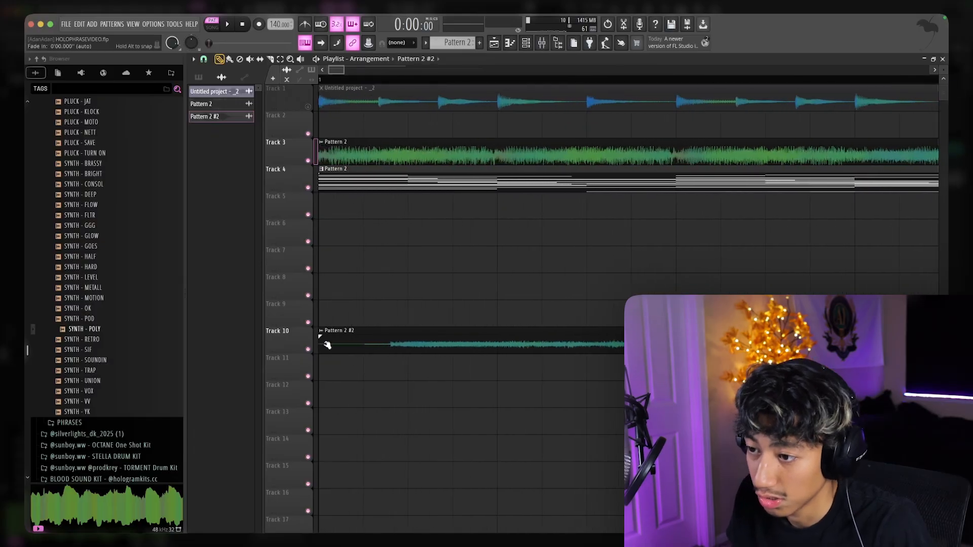
drag(317, 330, 393, 338)
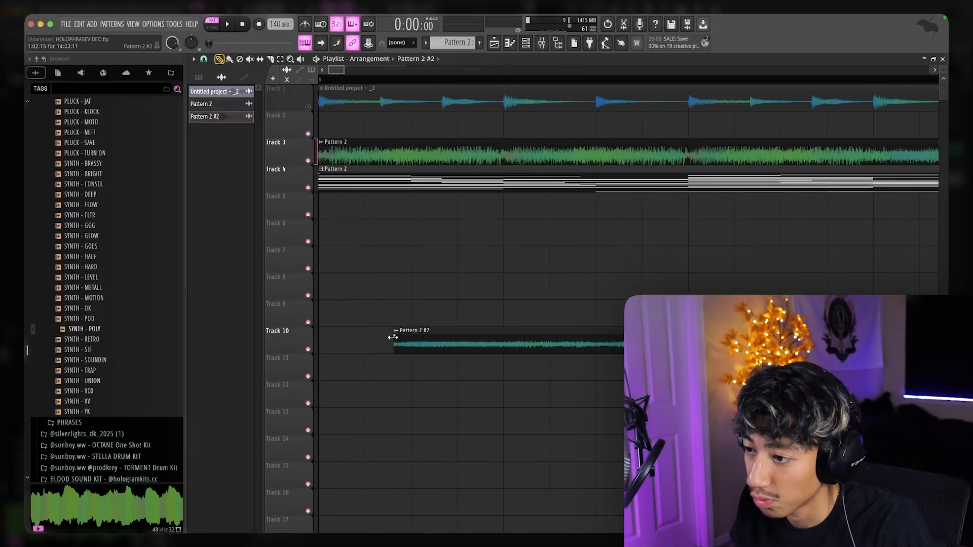
key(super+z)
scroll(375, 382, down, 6)
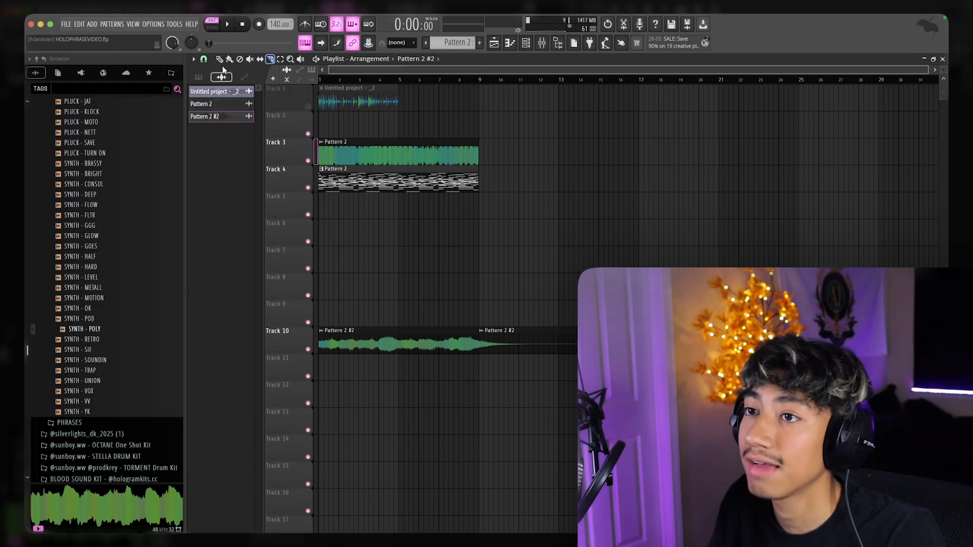
right_click(538, 343)
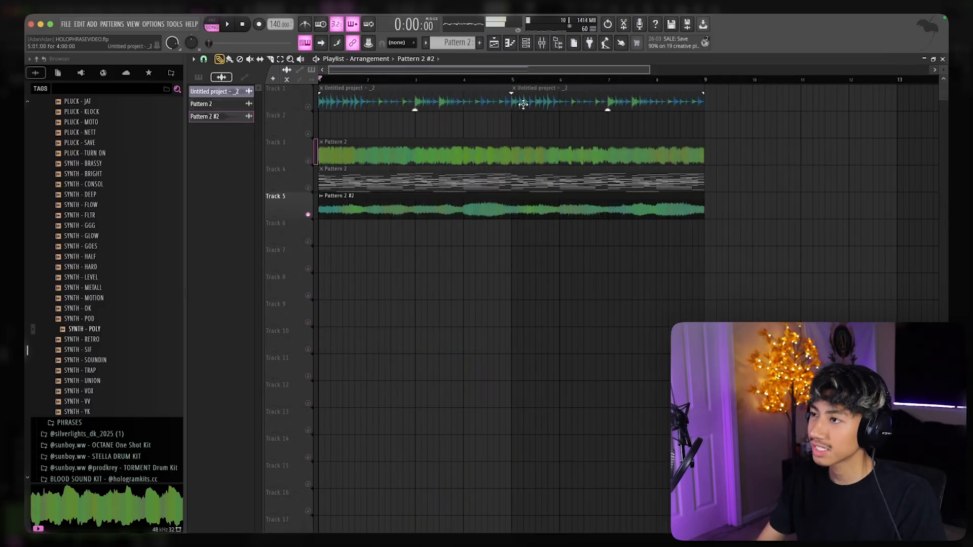
click(531, 44)
click(301, 201)
click(301, 210)
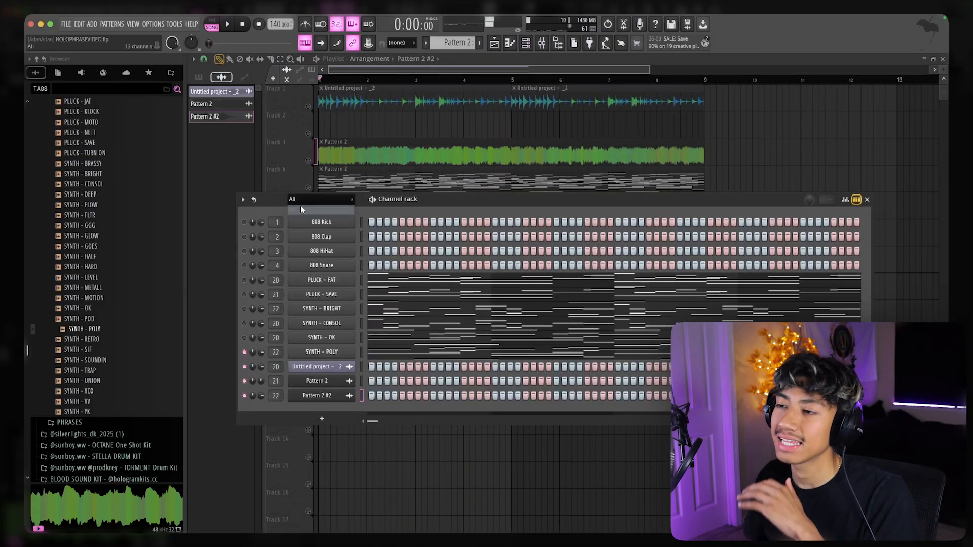
- Add a new arrangement named BEAT and switch to the empty Pattern 3
click(372, 59)
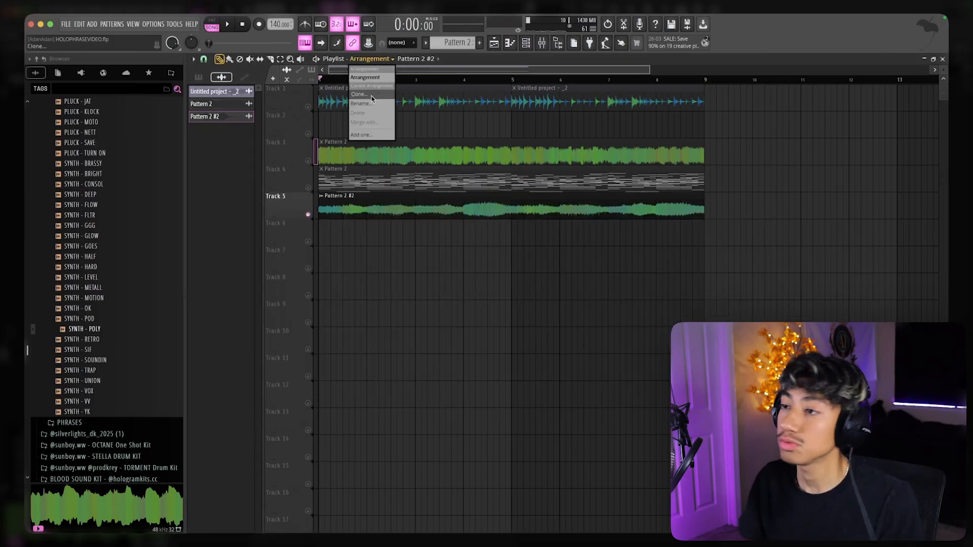
click(379, 135)
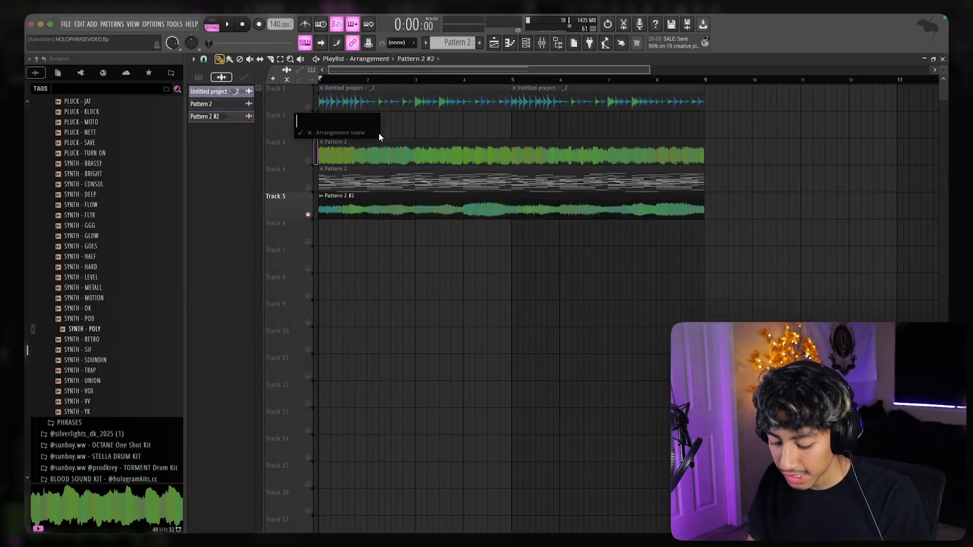
text(BEAT)
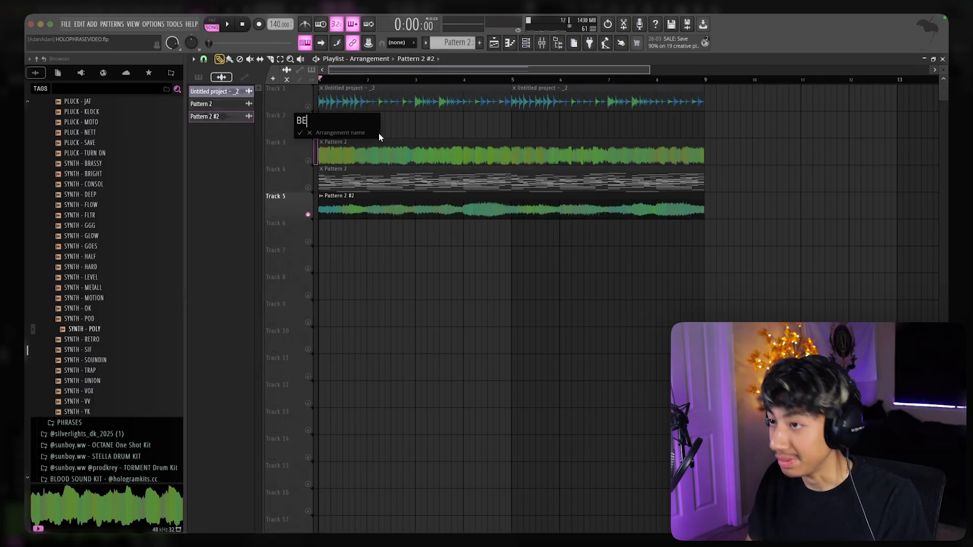
key(Return)
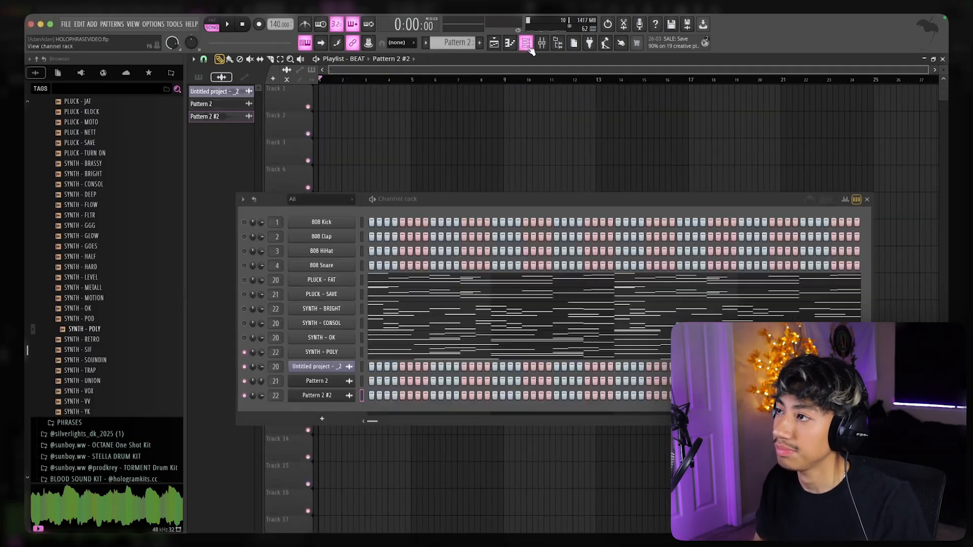
key(F6)
drag(453, 43, 453, 35)
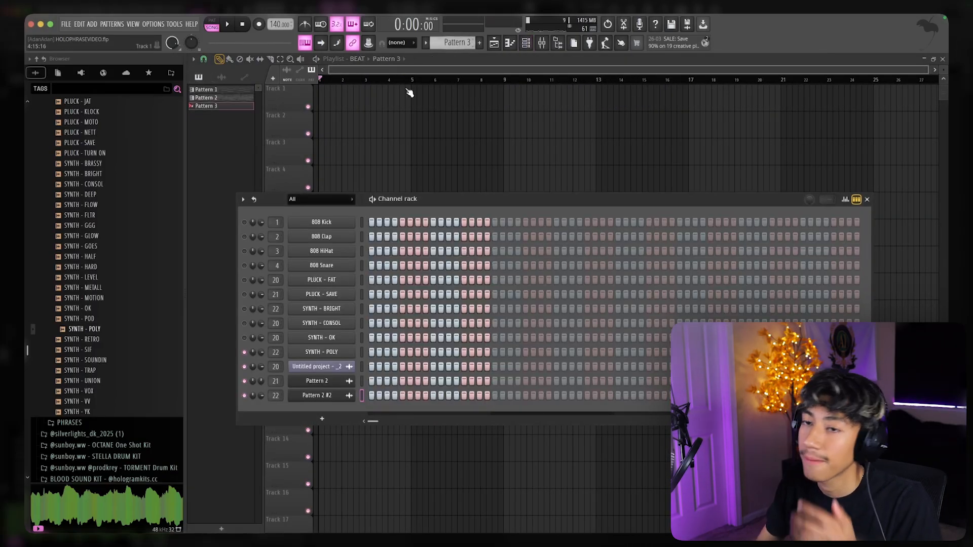
- Add a LEAD - CINEMA channel with the 312 MIDI notes and replace its sample with SYNTH - YK
scroll(130, 313, up, 15)
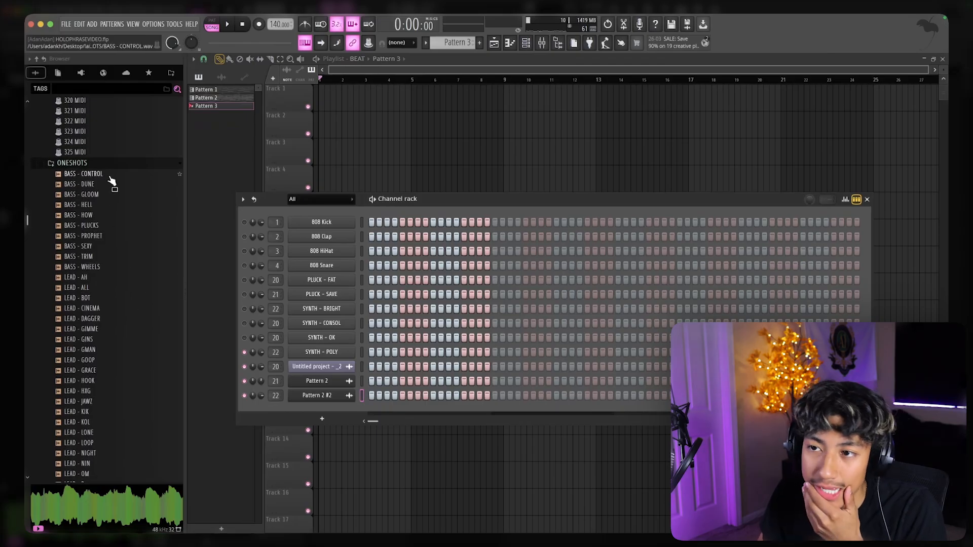
click(108, 184)
click(108, 194)
scroll(103, 213, down, 3)
click(100, 227)
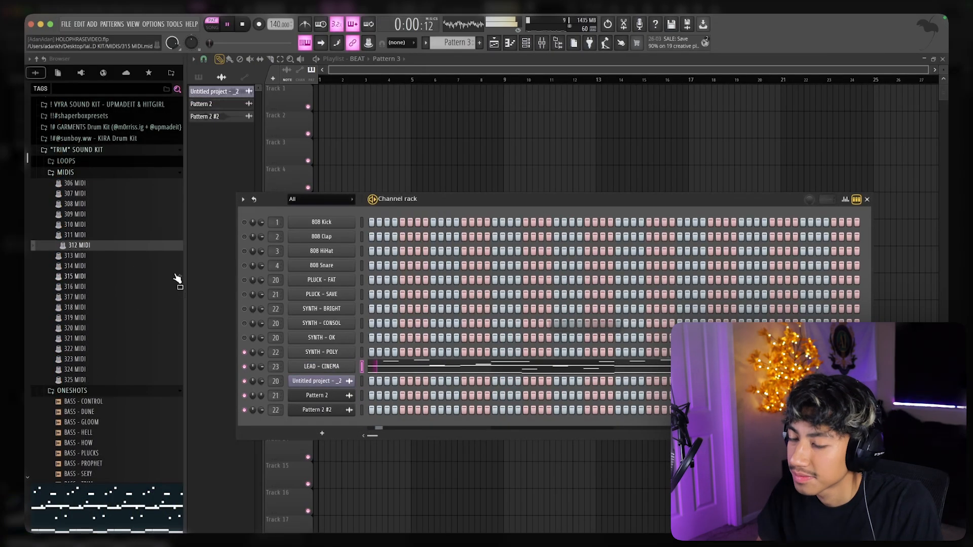
scroll(118, 275, down, 3)
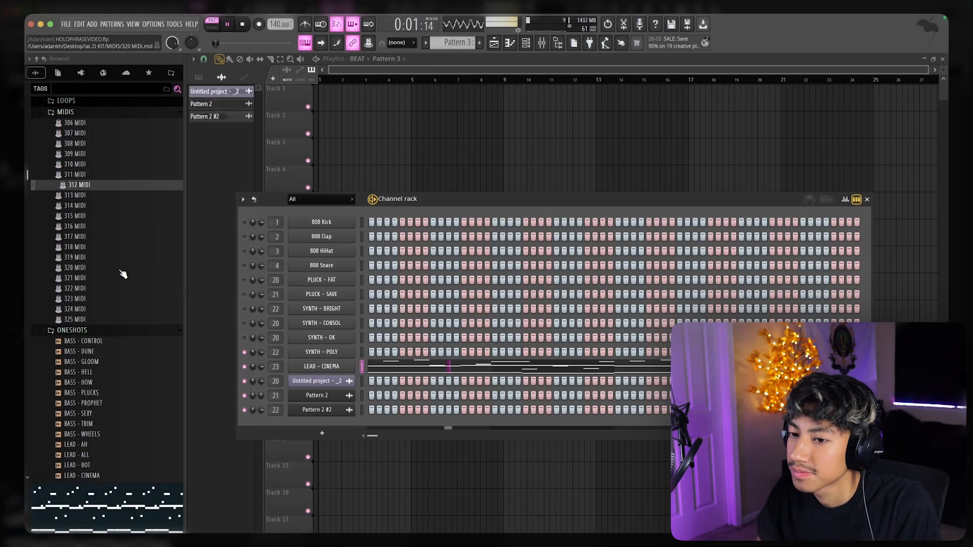
scroll(123, 274, down, 15)
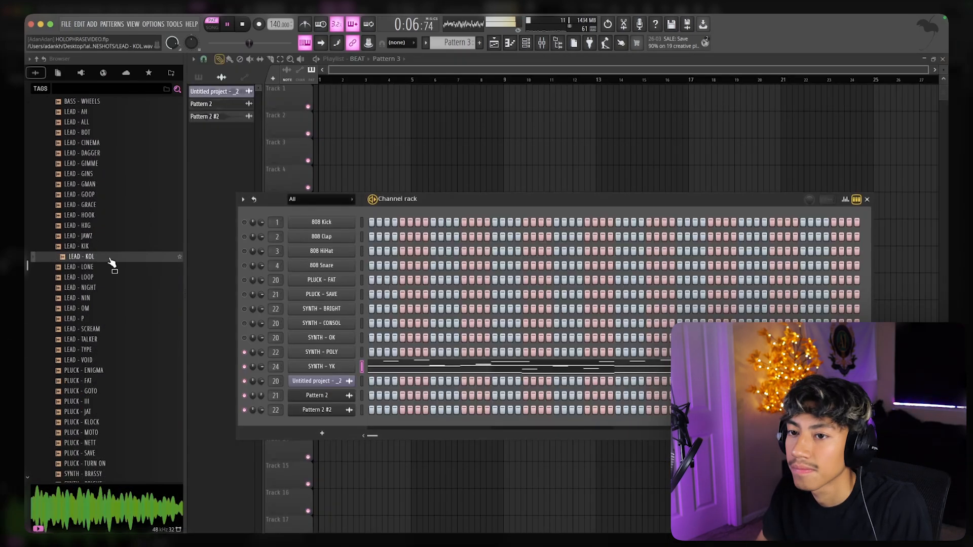
- Audition lead one-shots, add LEAD - HXG as a channel below SYNTH - YK and replace it with LEAD - HOOK
click(110, 236)
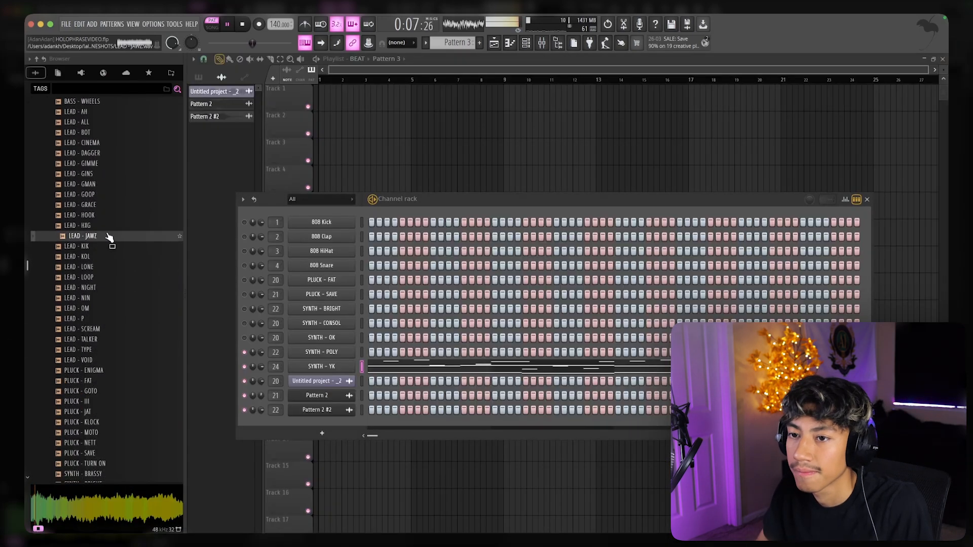
click(98, 227)
drag(99, 228, 335, 381)
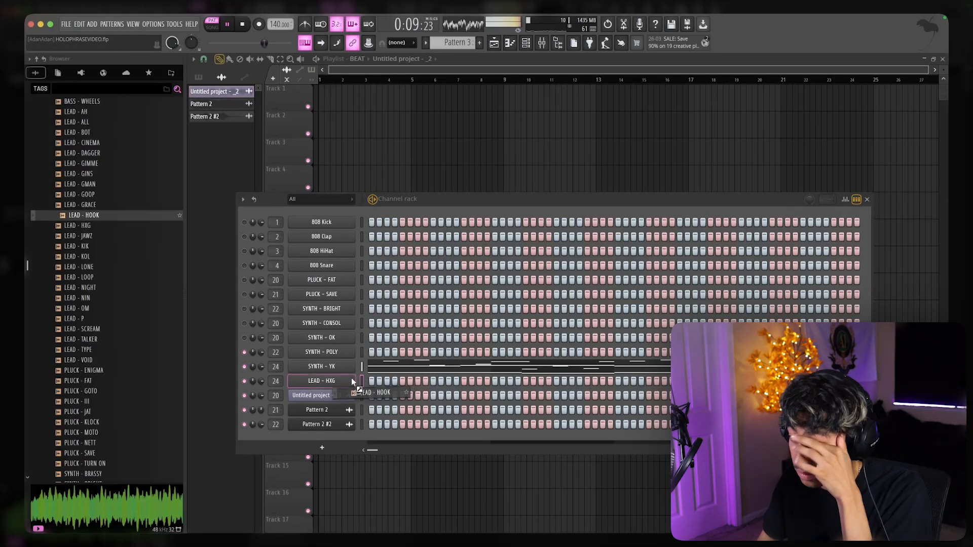
drag(351, 382, 353, 382)
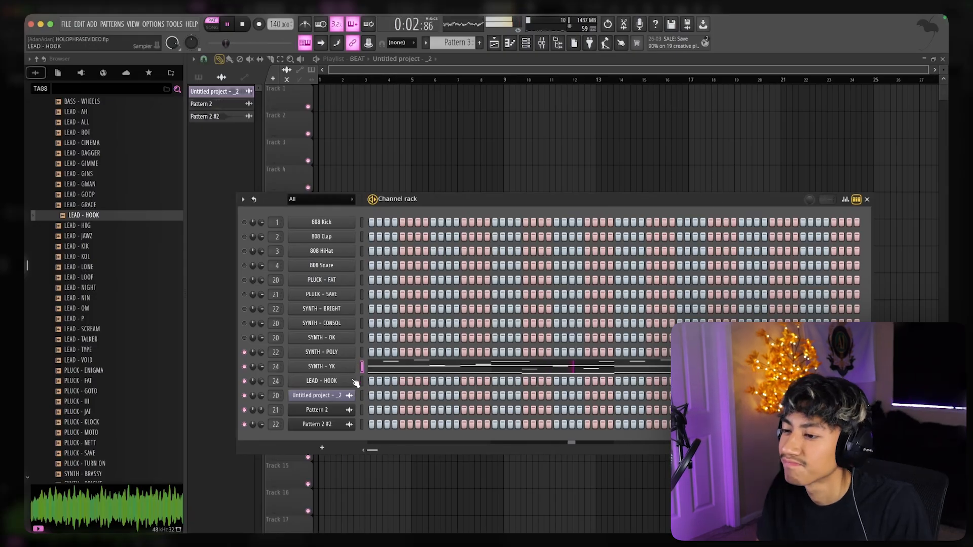
- Set the typing keyboard's root note to G# and replace the LEAD - HOOK sample with LEAD - GRACE
right_click(306, 41)
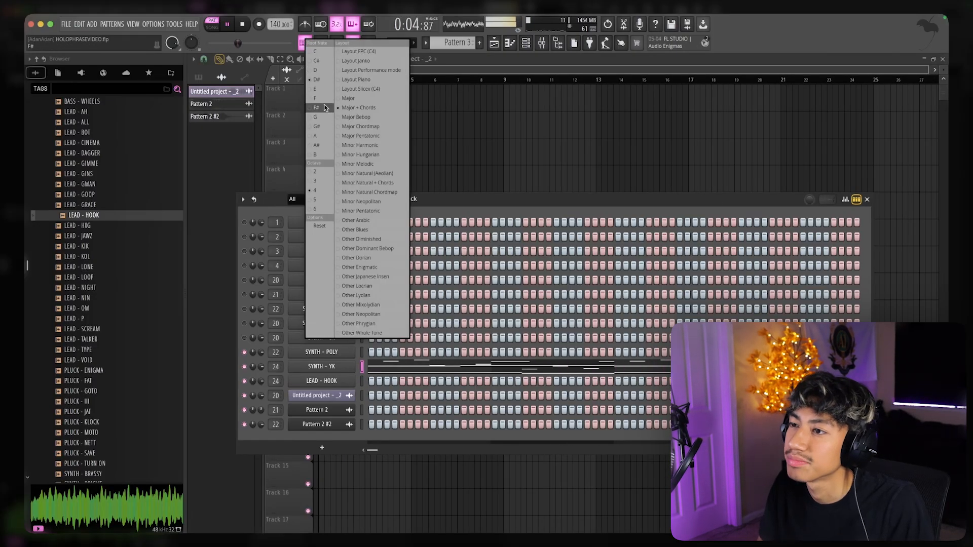
click(329, 126)
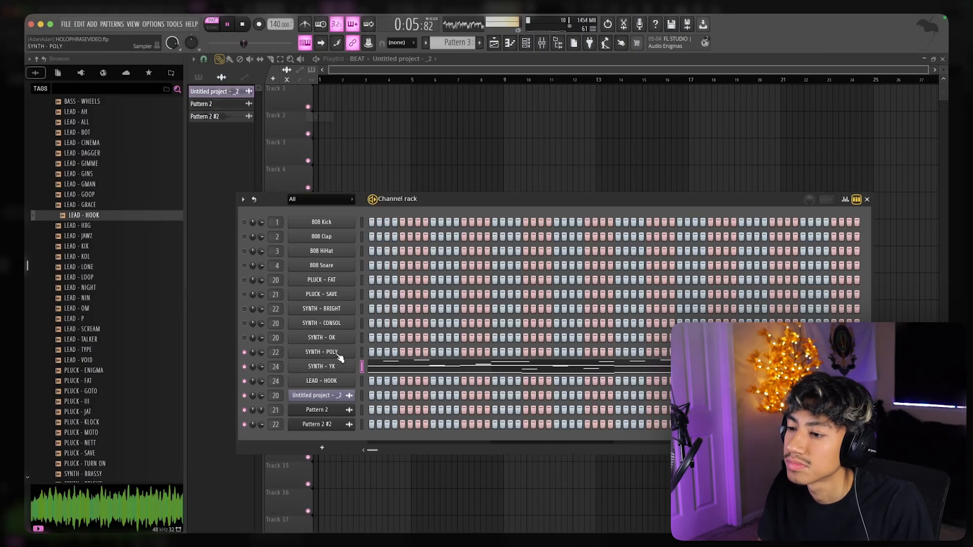
right_click(110, 205)
click(119, 208)
- Write a repeating G5, G6, C#7 melody for LEAD - GRACE and transpose it down an octave
right_click(349, 384)
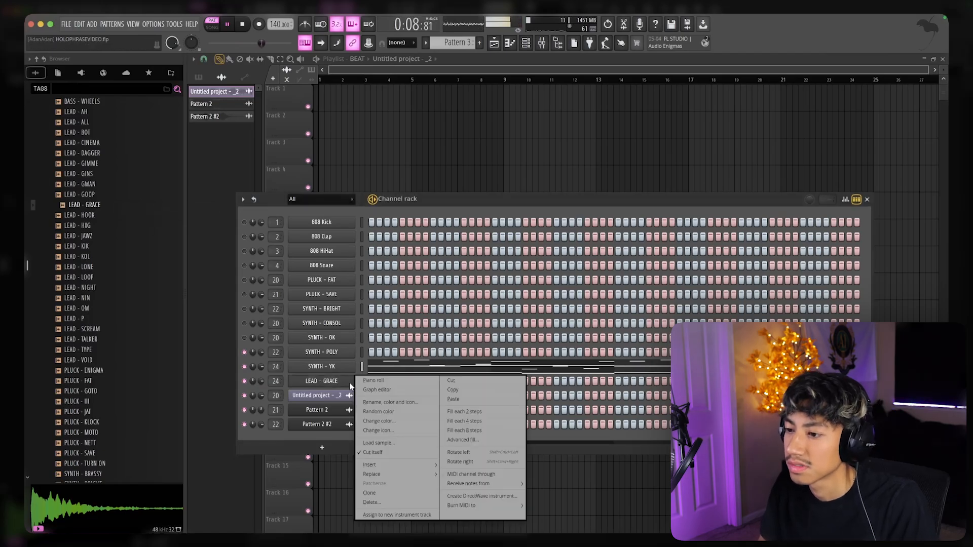
click(359, 380)
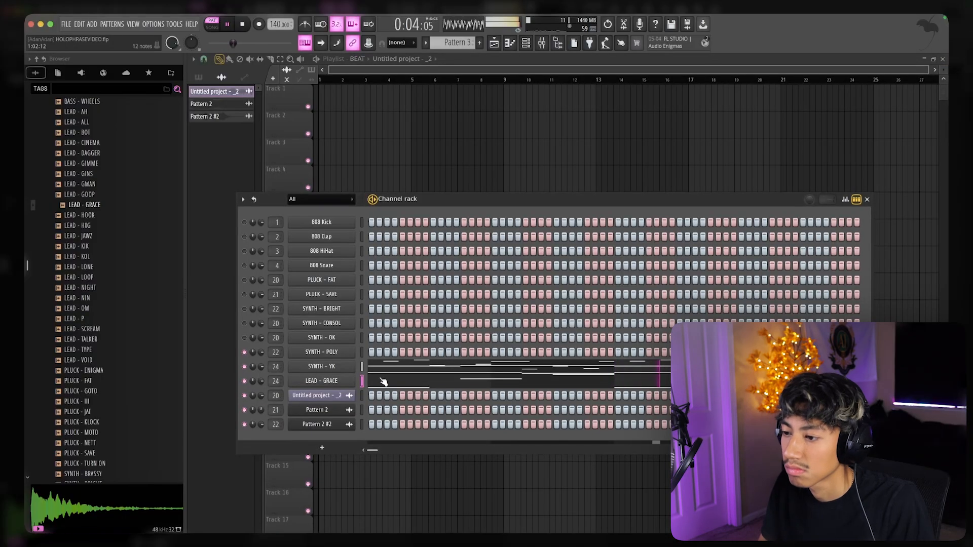
click(383, 380)
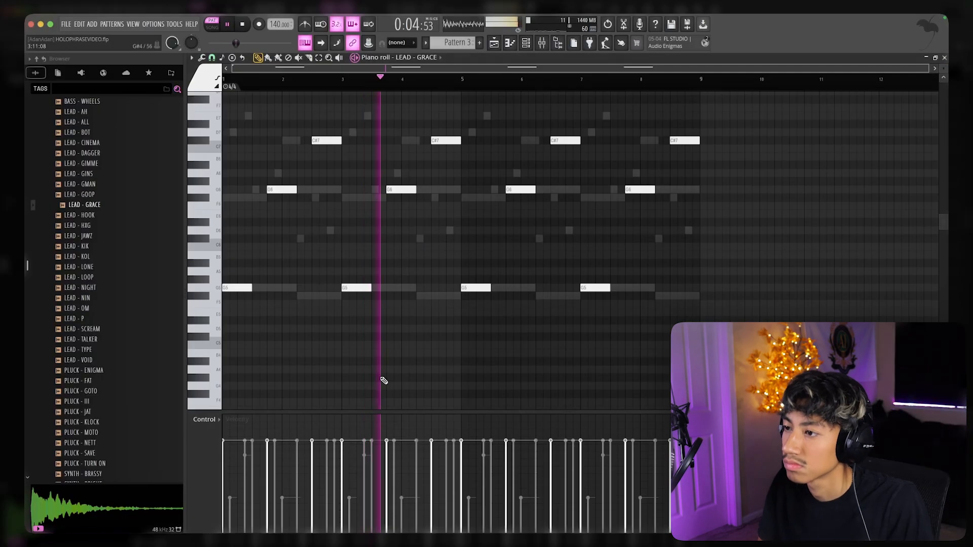
key(super+Down)
key(Escape)
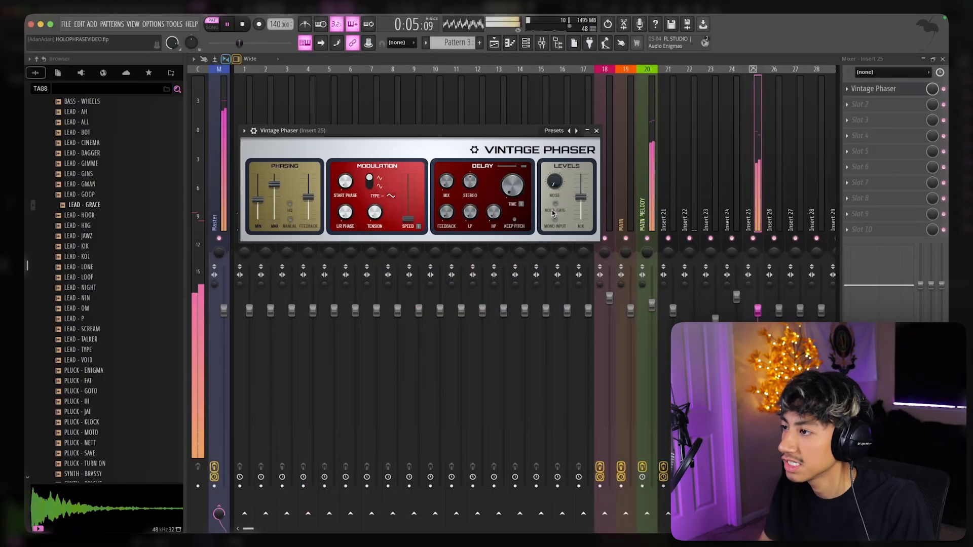
- Try the Radio Schaack preset in Insert 25's Vintage Phaser, move on to another preset and close the plugin
click(557, 130)
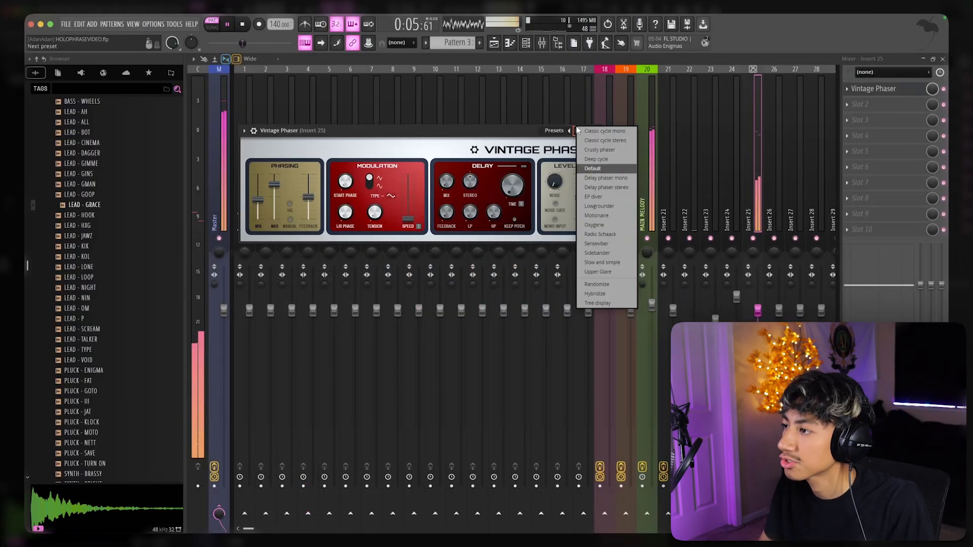
click(600, 234)
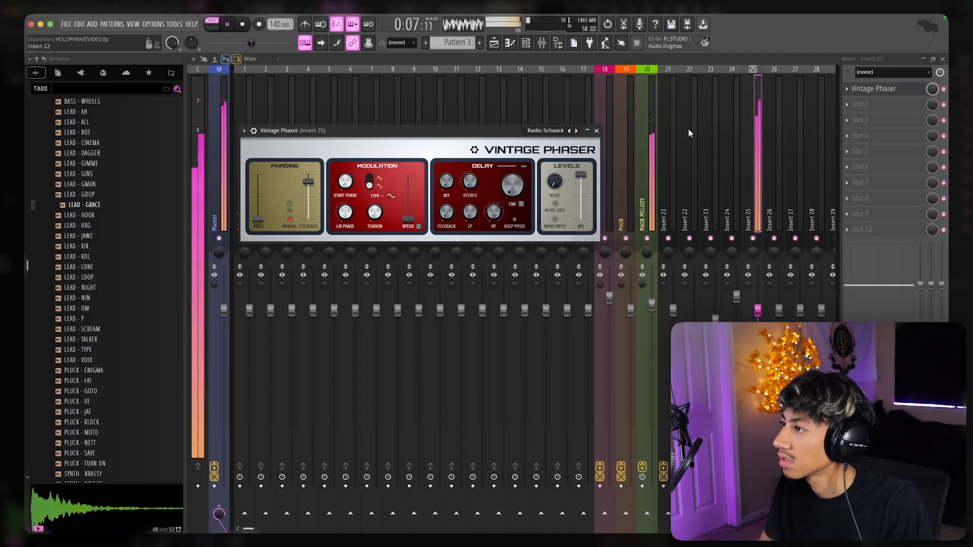
click(576, 131)
click(597, 130)
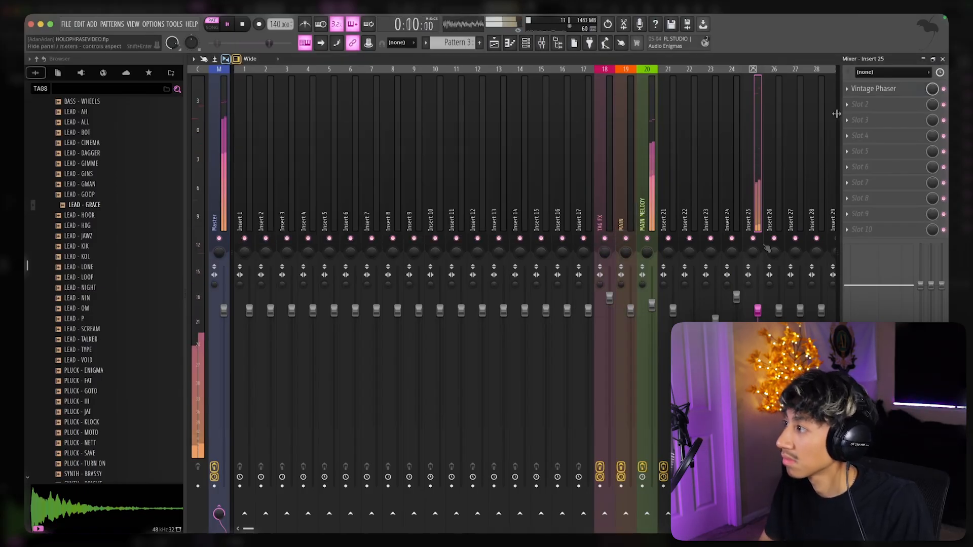
- Stop playback, add Fruity Parametric EQ 2 to Insert 25's second slot and move its lowest band to a higher frequency
key(space)
click(860, 104)
mouse_move(861, 117)
click(740, 267)
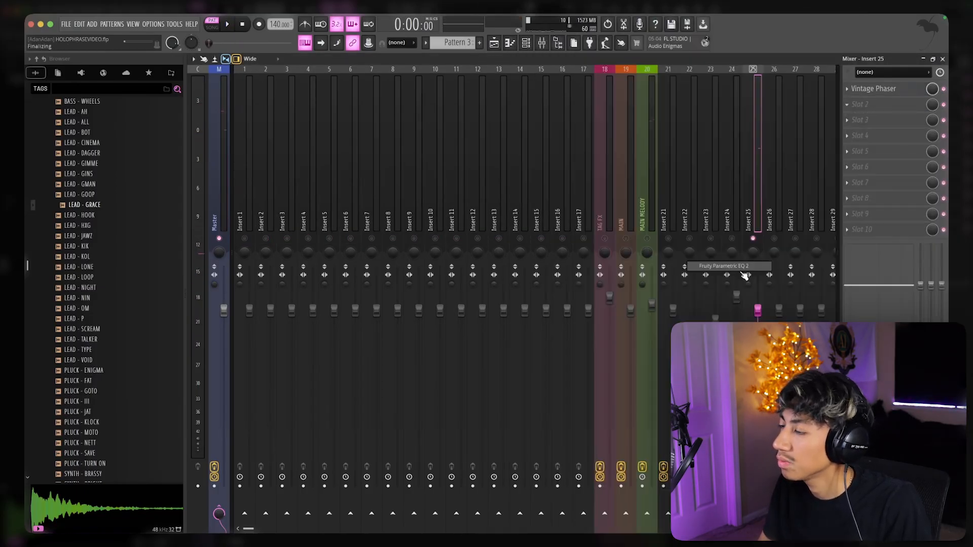
drag(257, 224, 344, 224)
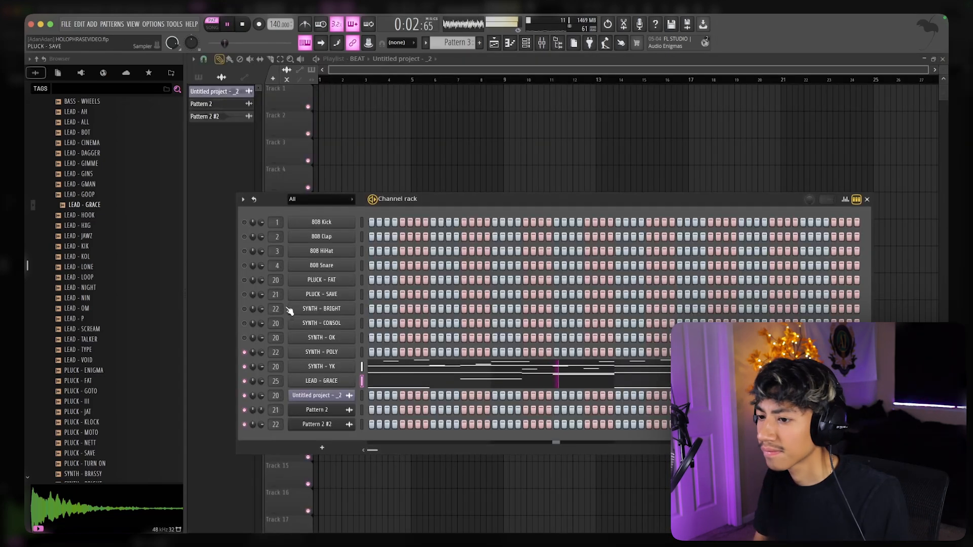
- Replace the LEAD - GRACE sample with LEAD - GOOP and browse the remaining one-shots
click(118, 175)
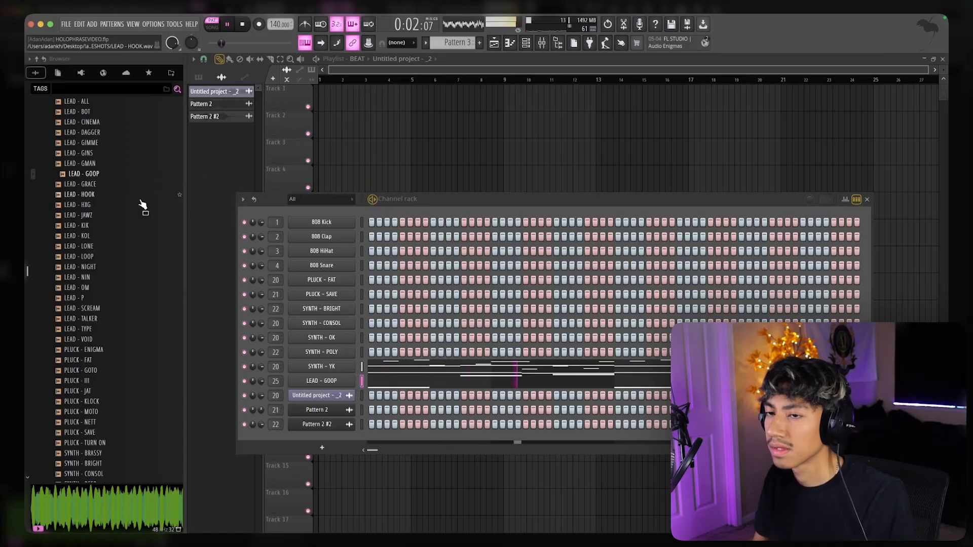
scroll(142, 204, up, 2)
scroll(152, 278, down, 6)
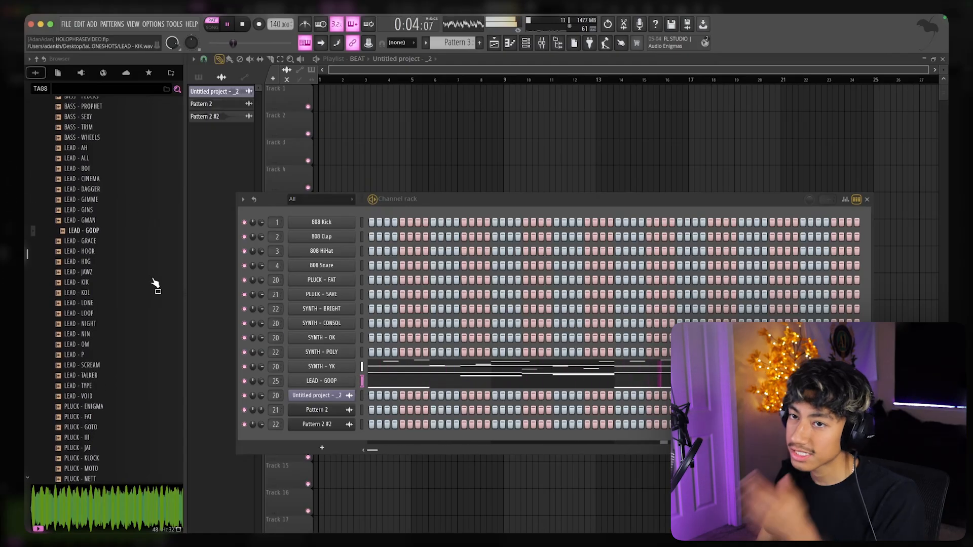
- Audition PLUCK - MOTO and add a PLUCK - NETT channel with notes below LEAD - GOOP, routed to mixer track 21
scroll(137, 253, down, 2)
click(121, 227)
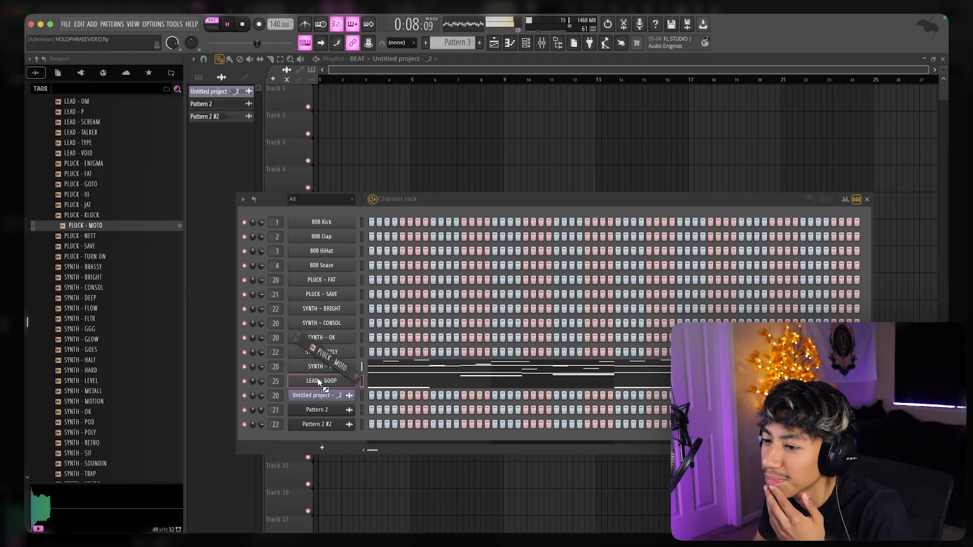
drag(315, 388, 315, 392)
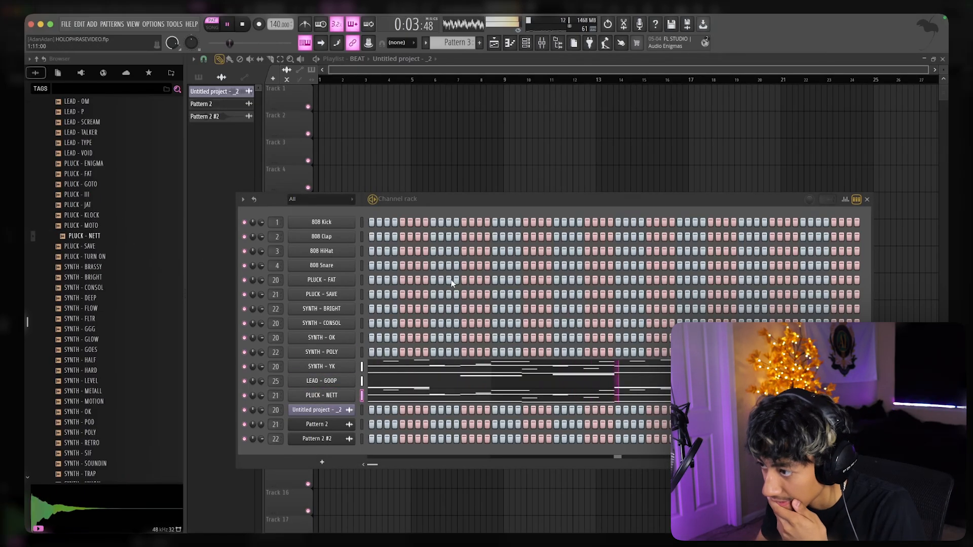
- Replace the PLUCK - NETT sample with PLUCK - SAVE and lower the Insert 21 fader to about 91% (-2.2 dB)
right_click(106, 247)
click(163, 263)
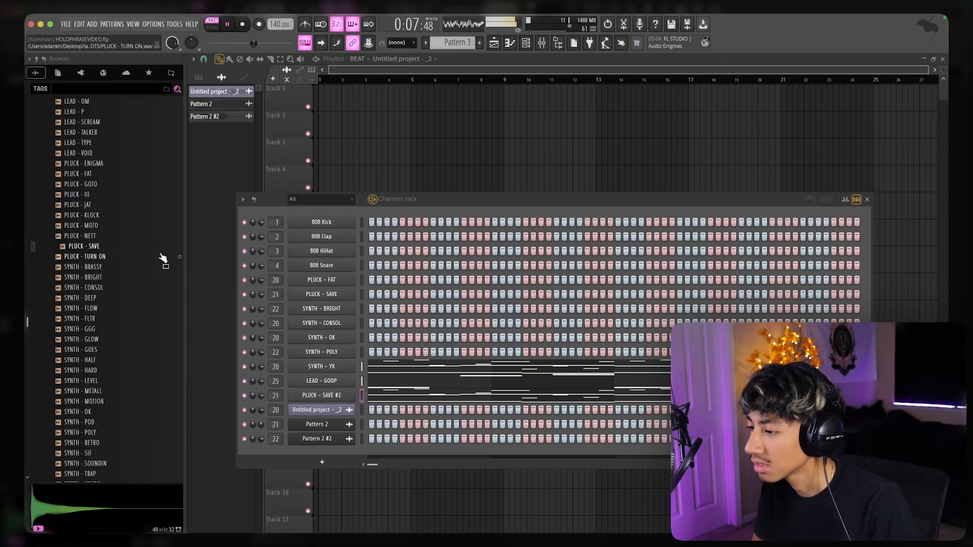
key(F9)
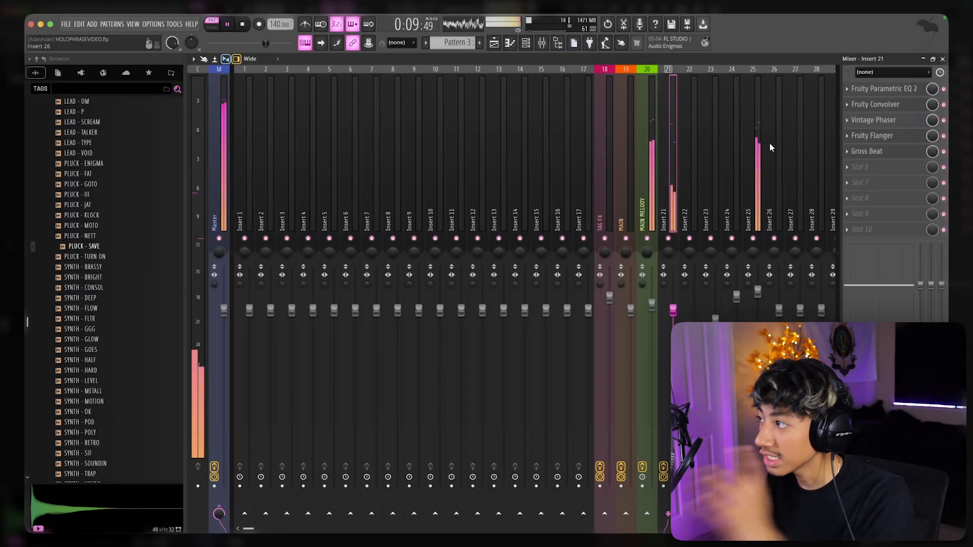
drag(673, 310, 673, 317)
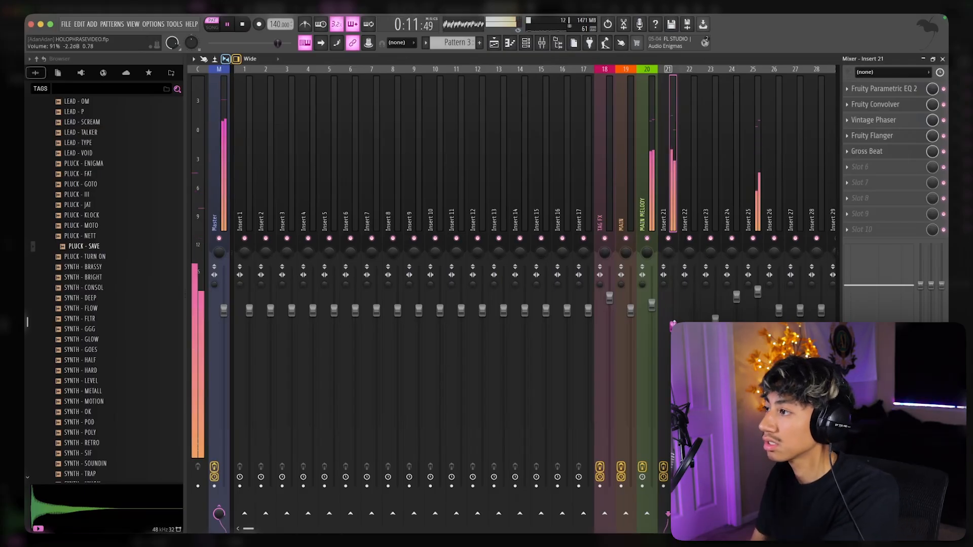
- Check the PLUCK - SAVE #2 notes in the piano roll and replace that channel's sample with PLUCK - TURN ON
key(F9)
click(494, 398)
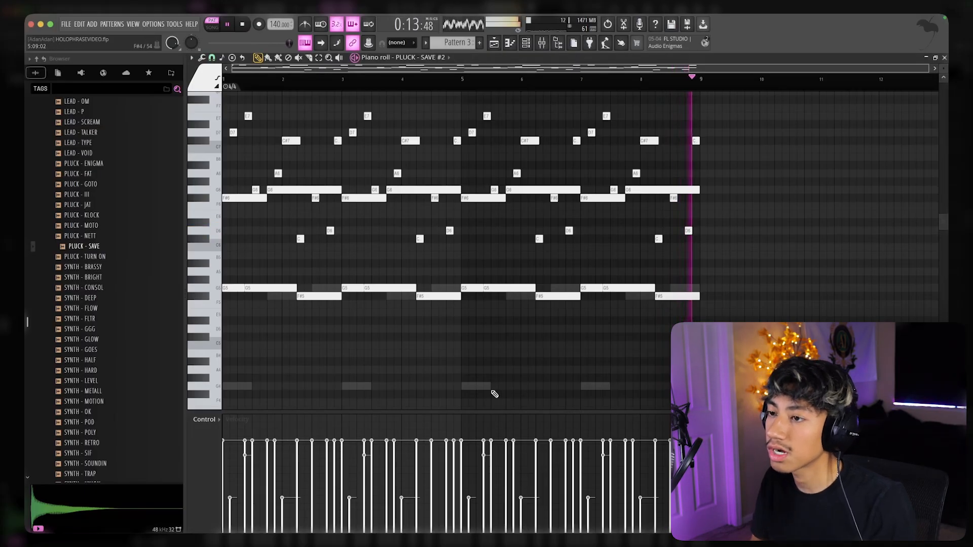
click(943, 58)
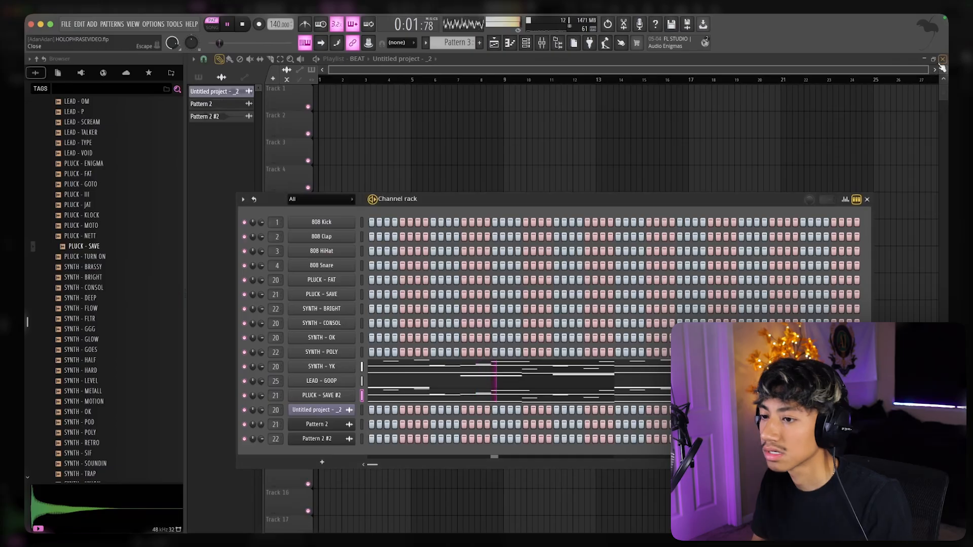
right_click(102, 261)
click(119, 266)
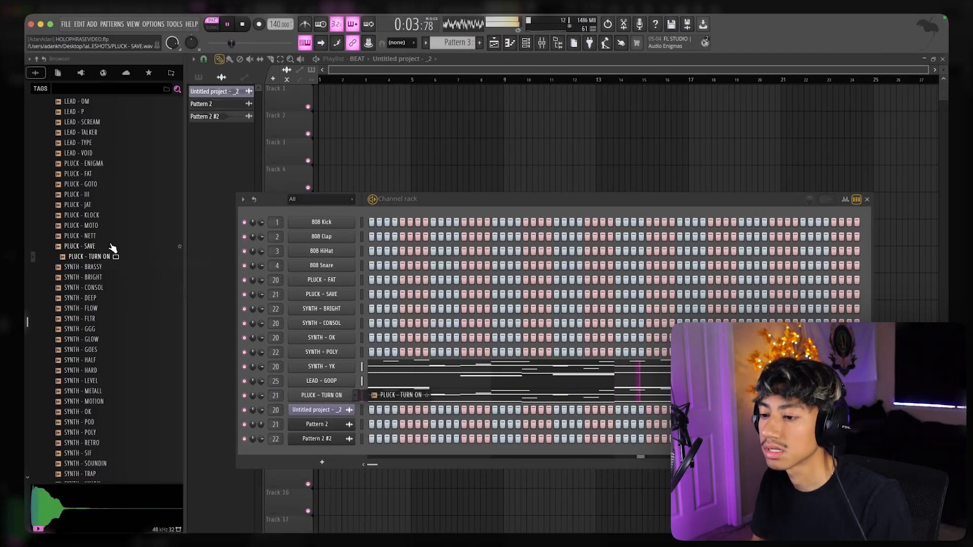
- Replace the PLUCK - TURN ON sample with SYNTH - GOES and browse back up to the sound kit folders
scroll(100, 248, down, 1)
right_click(100, 248)
click(114, 254)
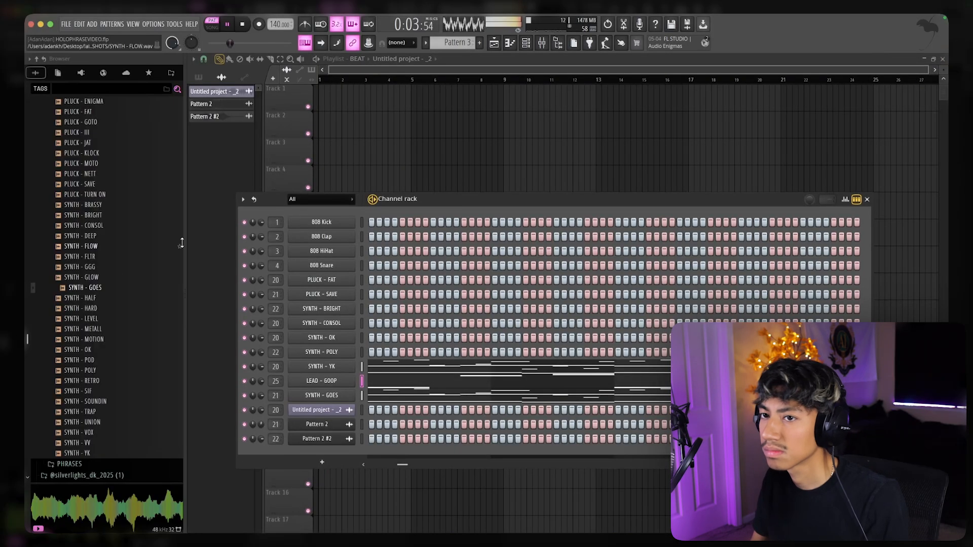
scroll(113, 267, up, 2)
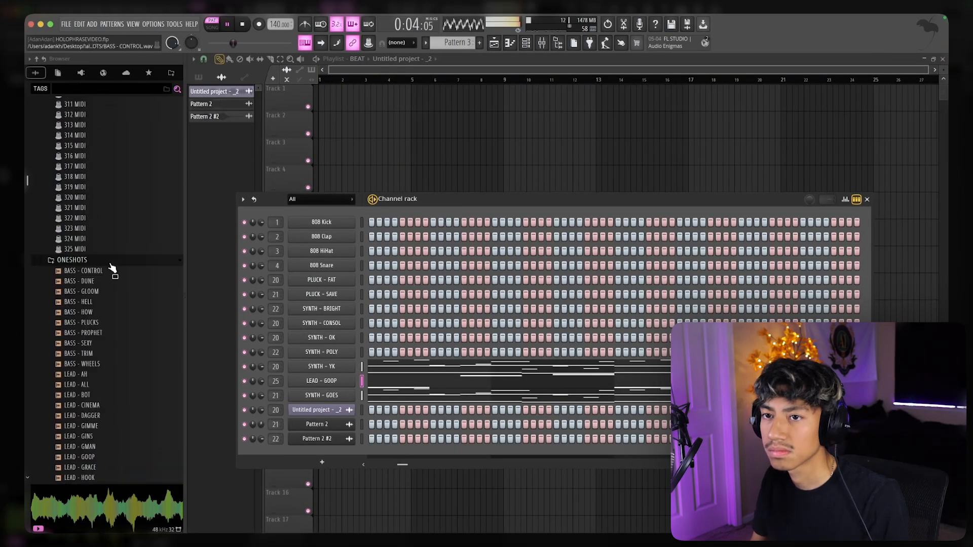
scroll(112, 267, up, 10)
- Adjust the MAIN MELODY and Insert 25 fader levels and collapse the *TRIM* SOUND KIT folder
double_click(277, 382)
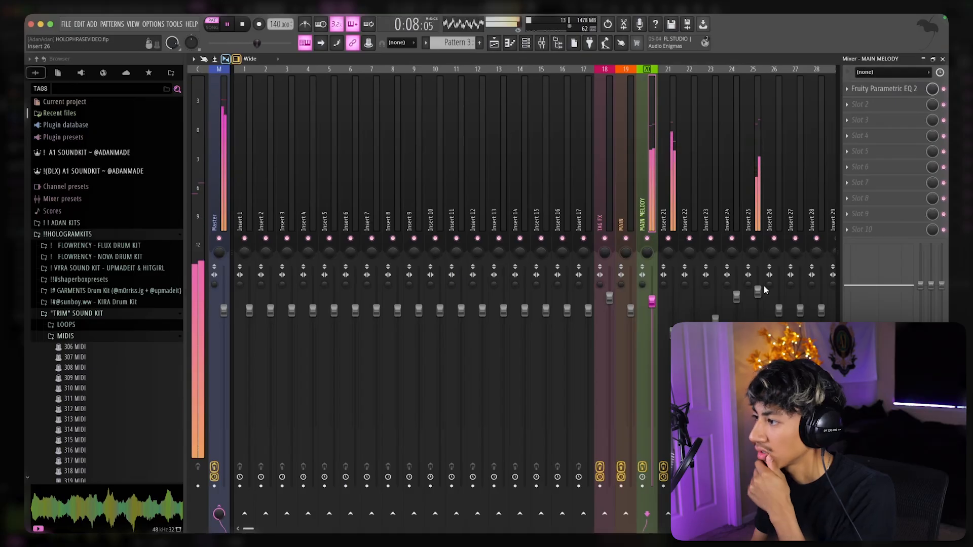
click(942, 59)
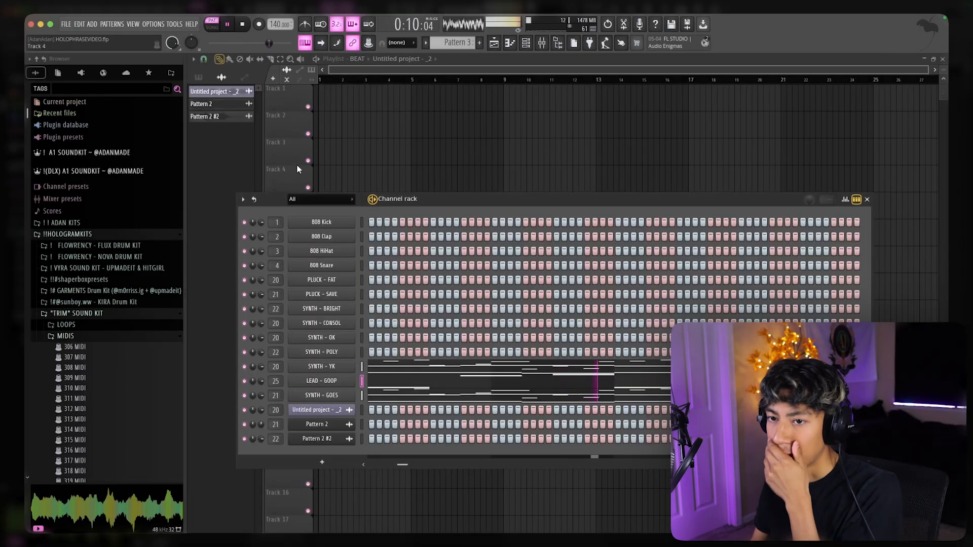
click(106, 314)
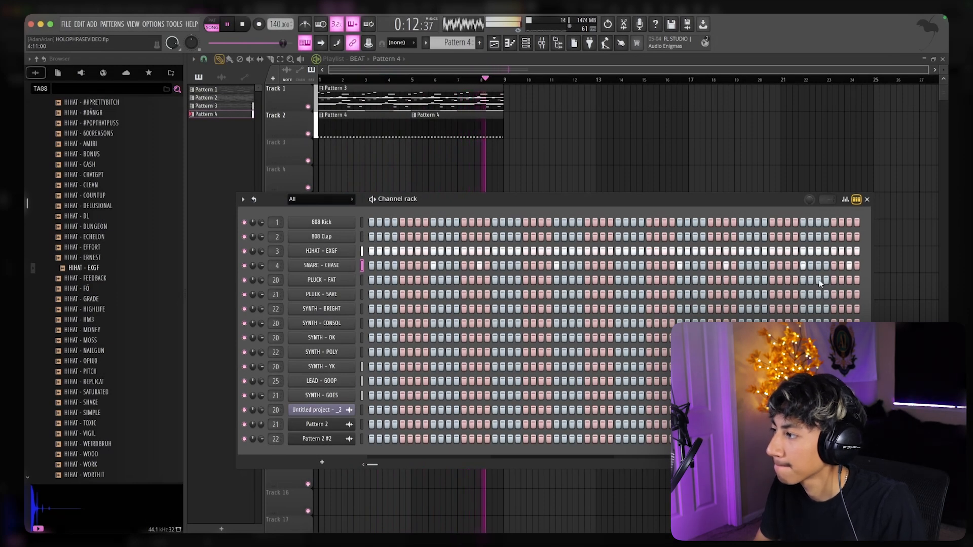
- Check the Insert 4 level in the mixer and replace the HIHAT - EXGF sample with HIHAT - FÖ
key(F9)
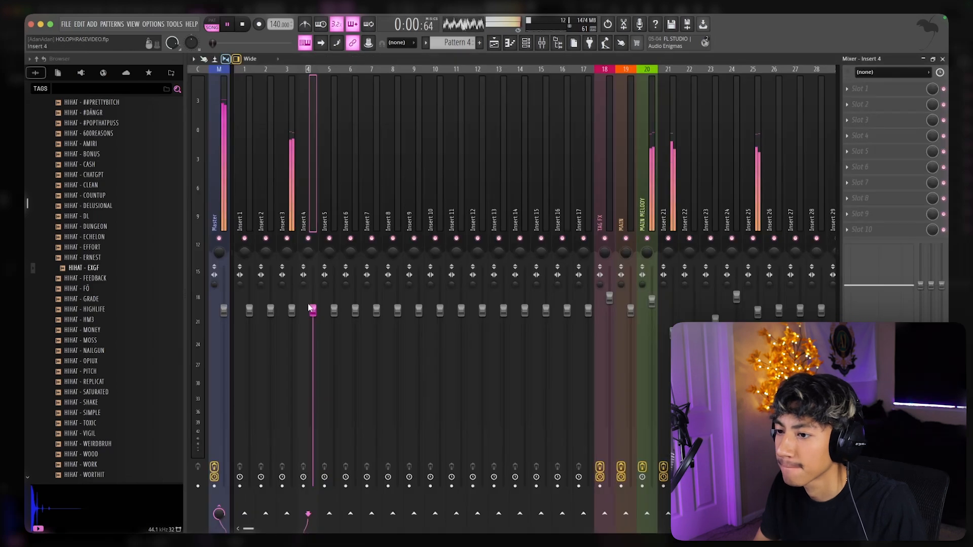
key(F9)
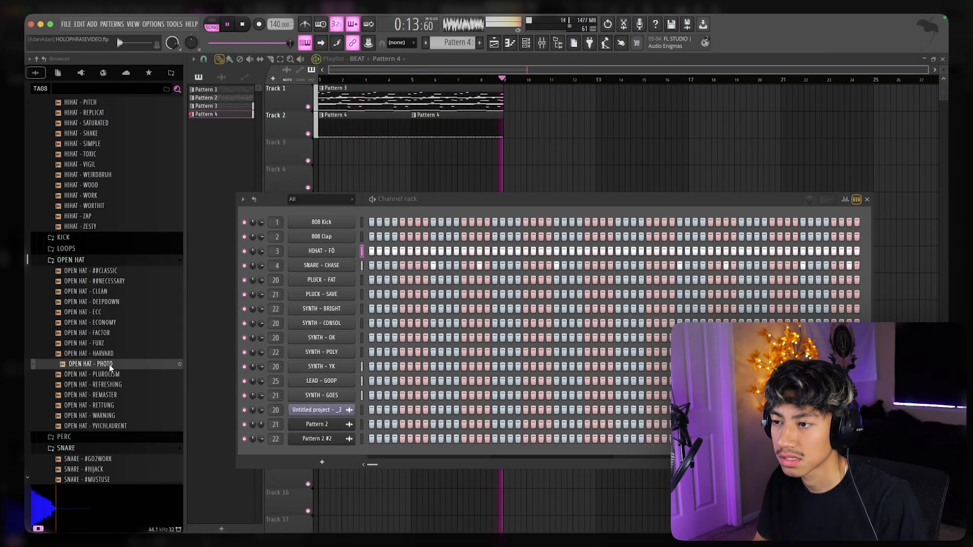
- Load OPEN HAT - PHOTO into the 808 Clap channel and fill every eighth step of its row
drag(109, 366, 339, 234)
right_click(350, 233)
click(506, 277)
right_click(349, 239)
click(450, 278)
right_click(326, 240)
click(465, 287)
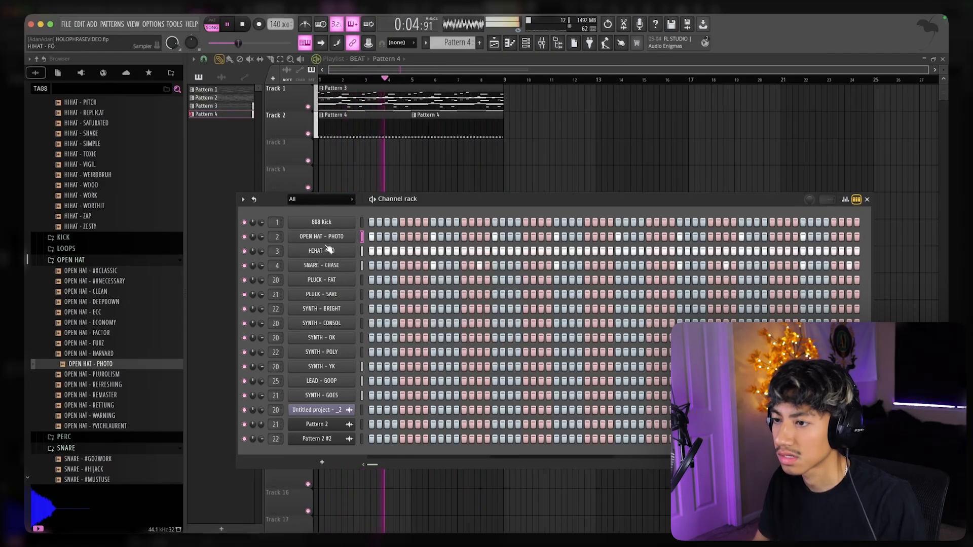
- Replace the SNARE - PRESS sample with SNARE - BOSS and switch to Pattern 3
key(F9)
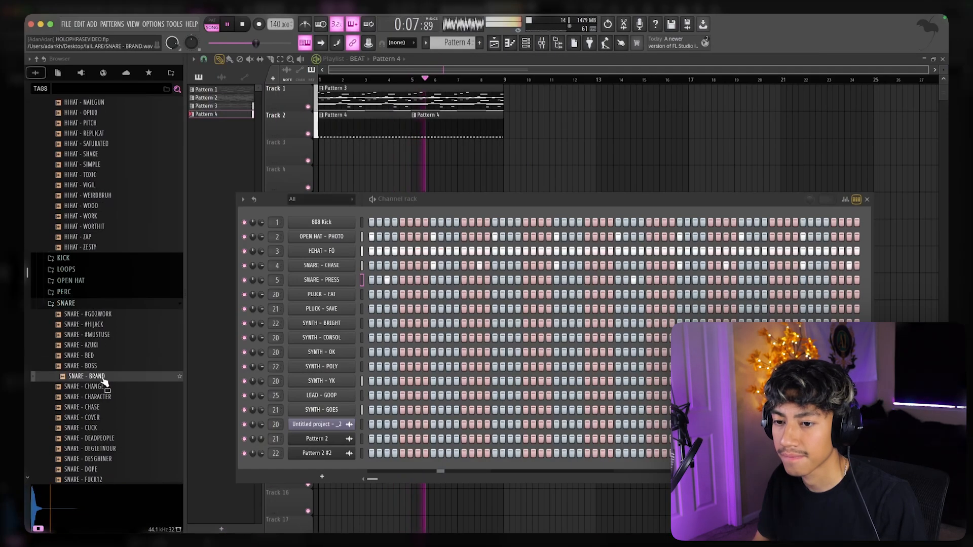
drag(83, 366, 314, 279)
double_click(380, 102)
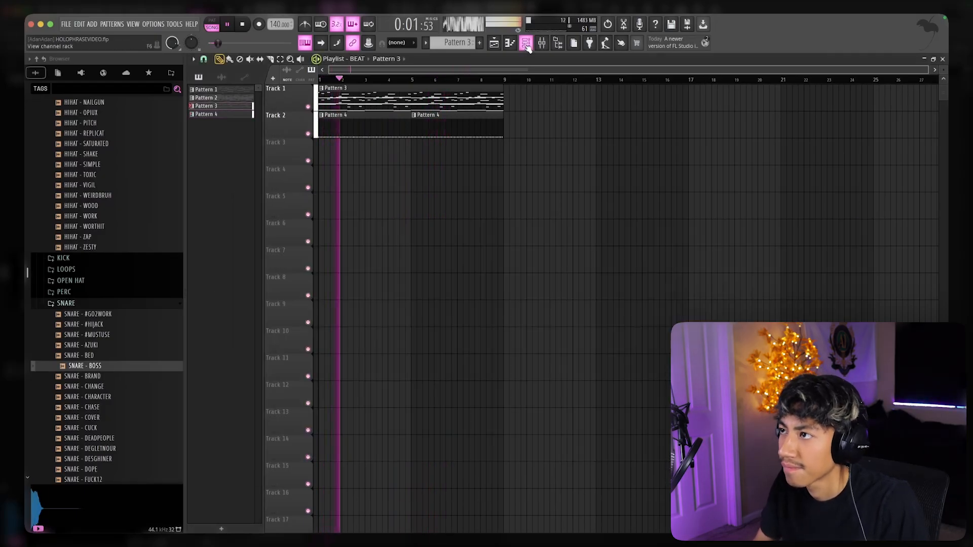
- Expand the *TRIM* SOUND KIT folder and browse to its synth one-shots
scroll(105, 304, down, 15)
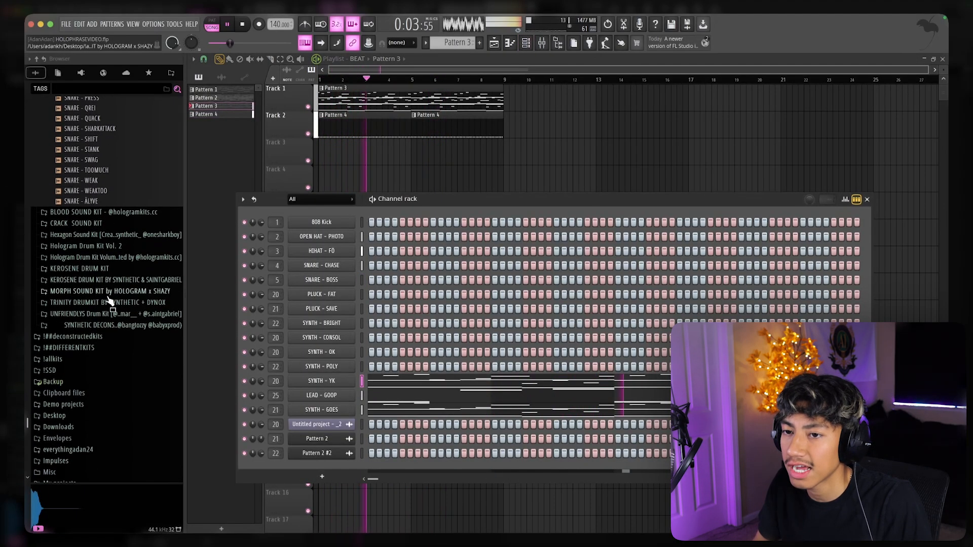
scroll(105, 284, up, 20)
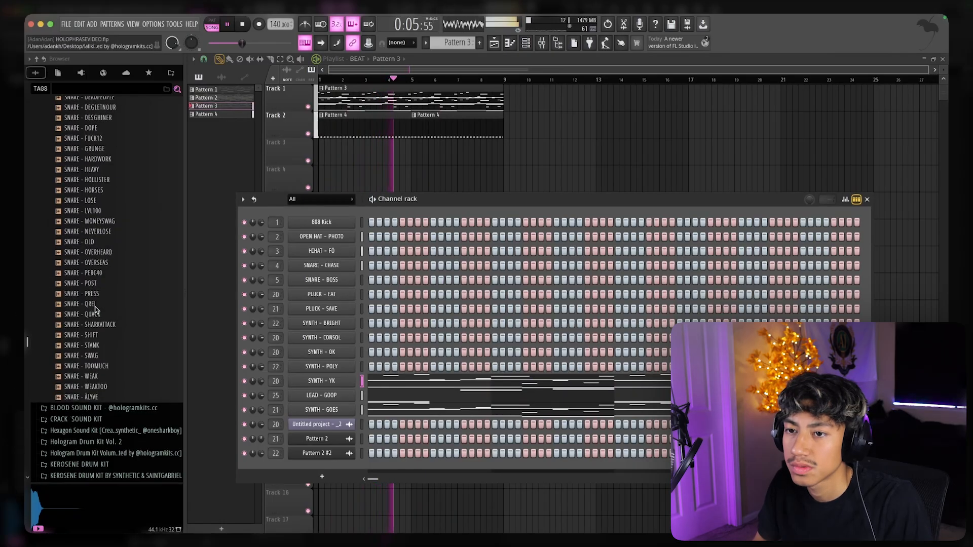
scroll(106, 306, up, 3)
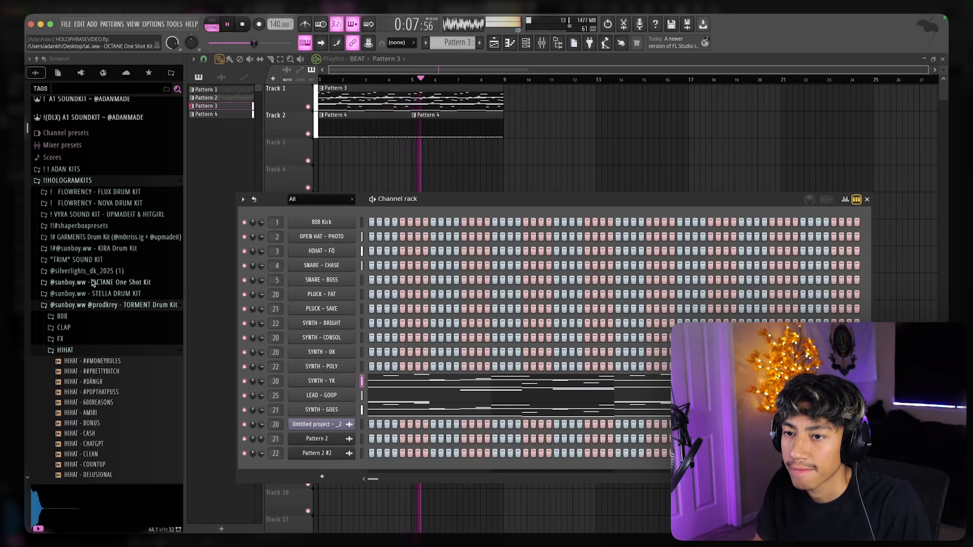
click(95, 260)
scroll(101, 274, down, 15)
scroll(98, 275, down, 10)
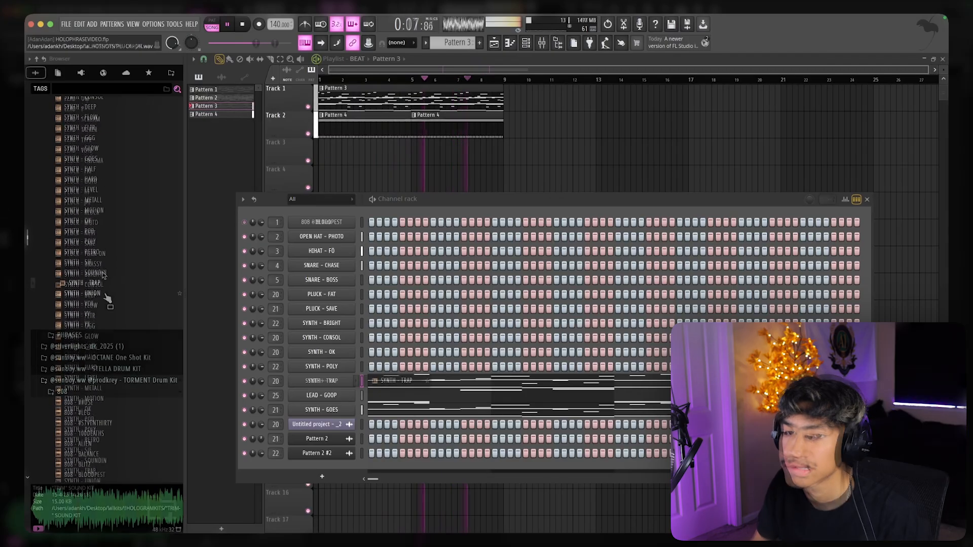
- Try SYNTH - TRAP in the SYNTH - YK channel, audition SYNTH - SOUNDIN, and load SYNTH - SIF instead
drag(89, 293, 102, 276)
right_click(102, 277)
click(97, 274)
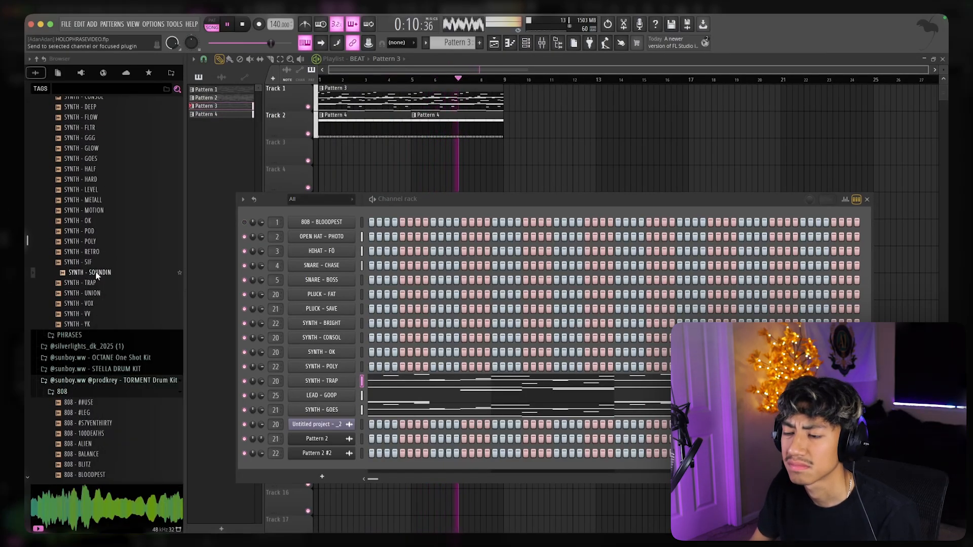
click(98, 265)
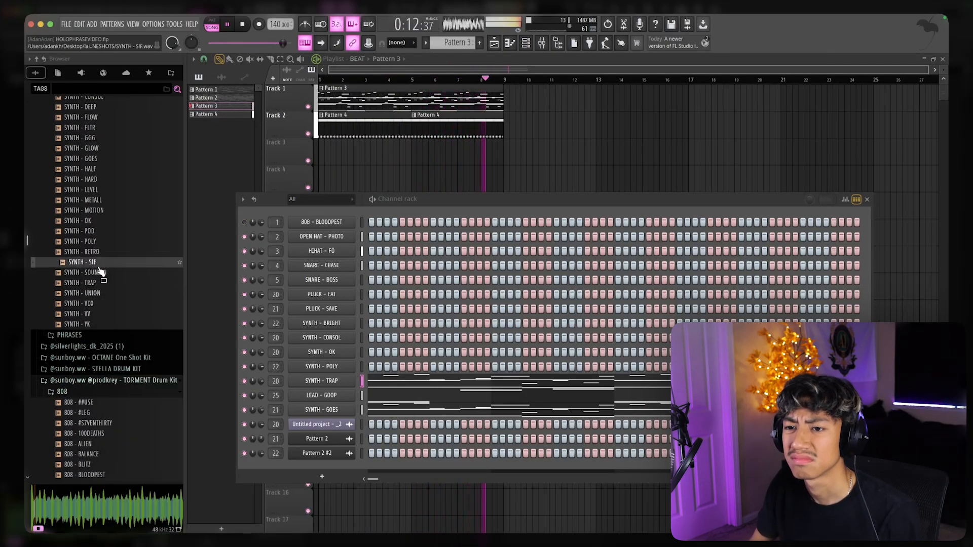
right_click(99, 268)
click(105, 273)
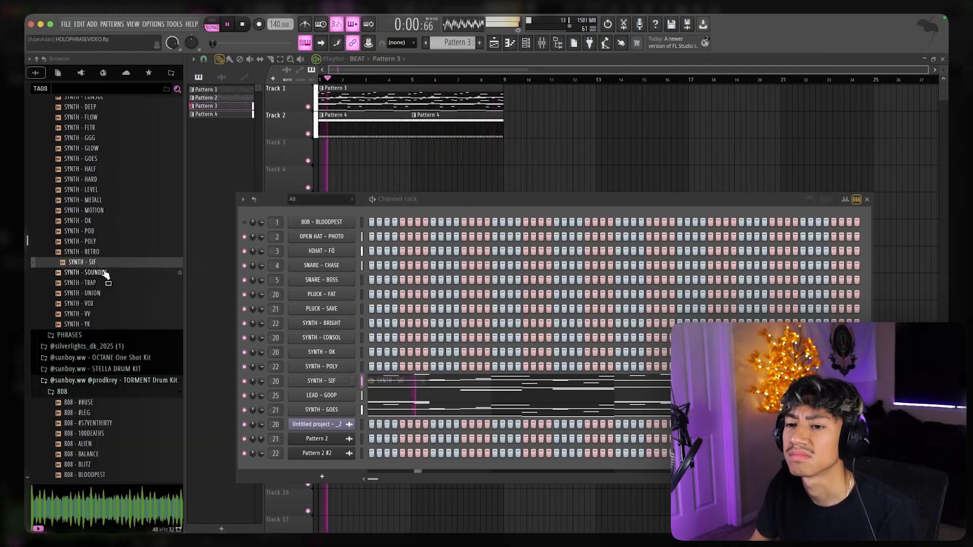
- Replace the LEAD - GOOP sample with LEAD - HXG and open that channel's notes in the piano roll
scroll(105, 274, up, 4)
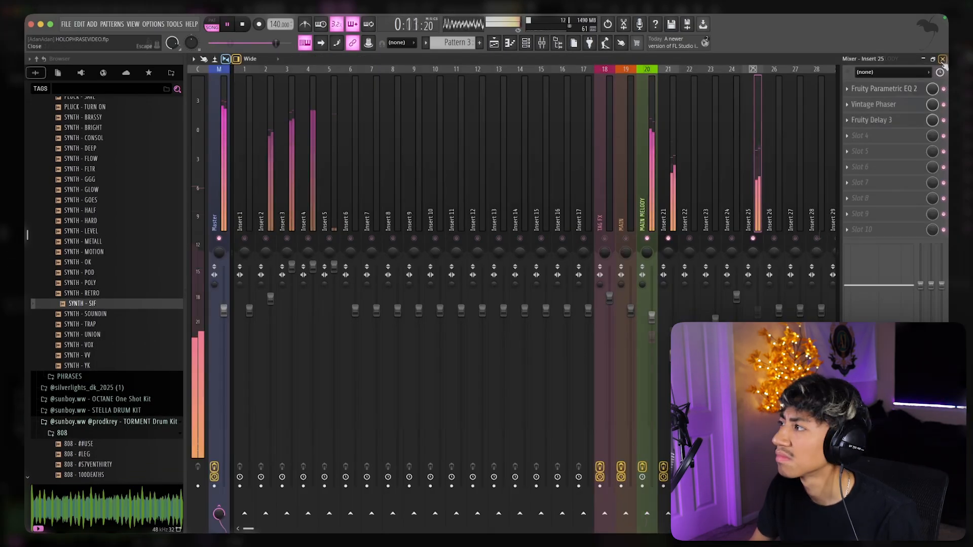
key(F9)
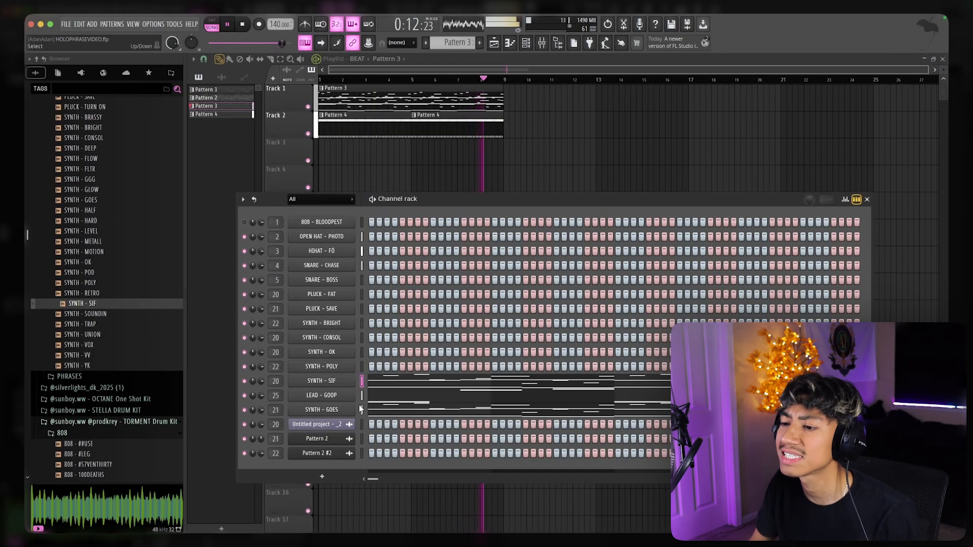
scroll(101, 304, up, 3)
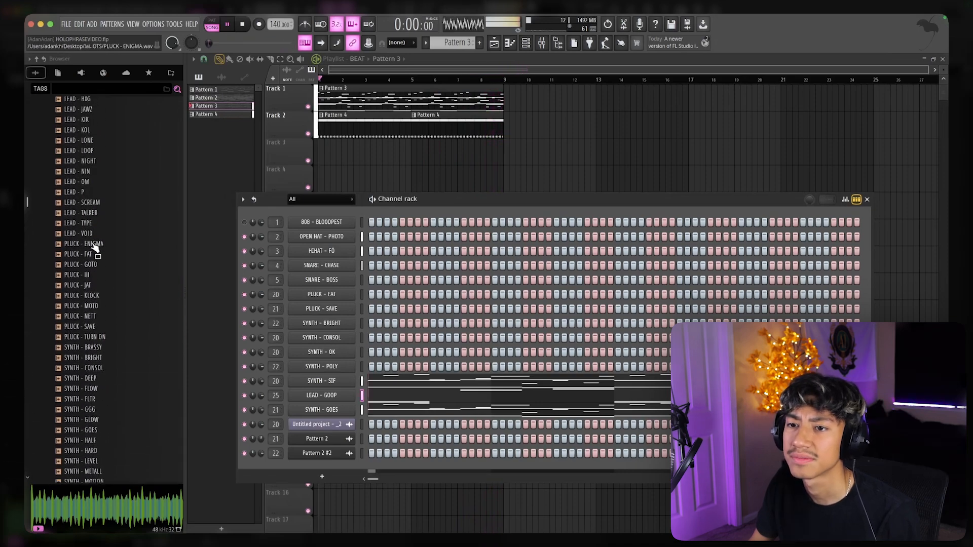
click(436, 397)
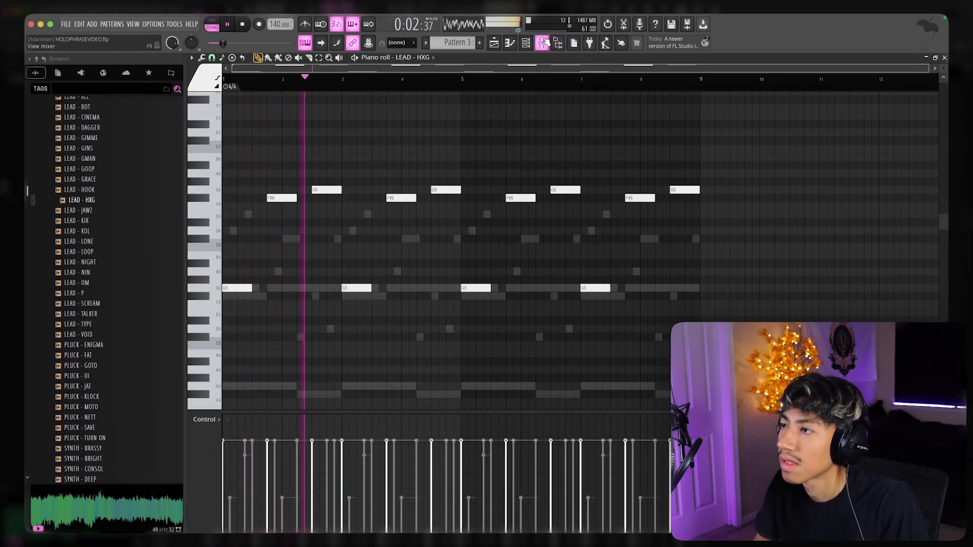
- Rebalance the Insert 25, Insert 21 and MAIN MELODY faders and return to the channel rack
key(F9)
drag(758, 344, 758, 319)
drag(673, 356, 651, 326)
click(943, 60)
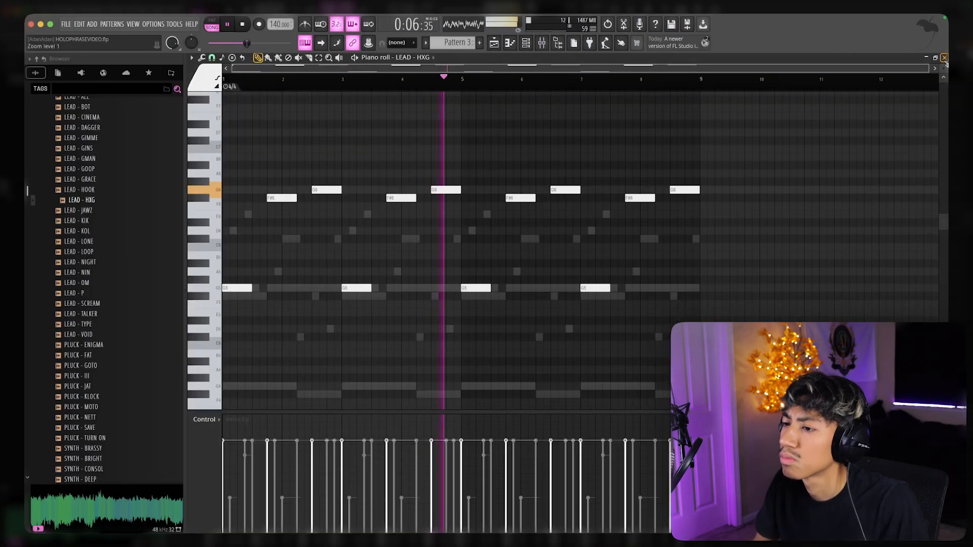
click(943, 60)
- Try SYNTH - BRASSY in the SYNTH - GLOW channel and replace it with SYNTH - BRIGHT
scroll(45, 319, down, 4)
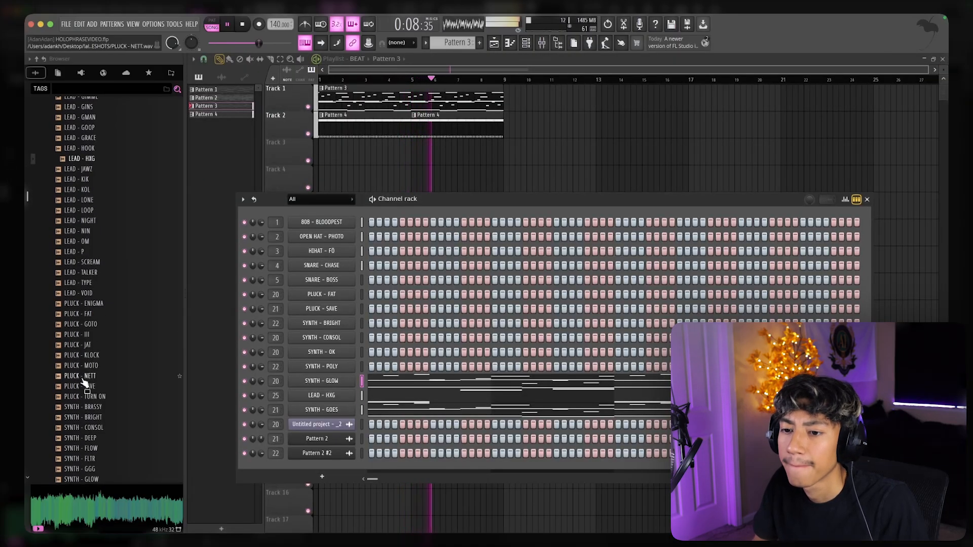
right_click(81, 406)
click(123, 330)
scroll(94, 287, down, 10)
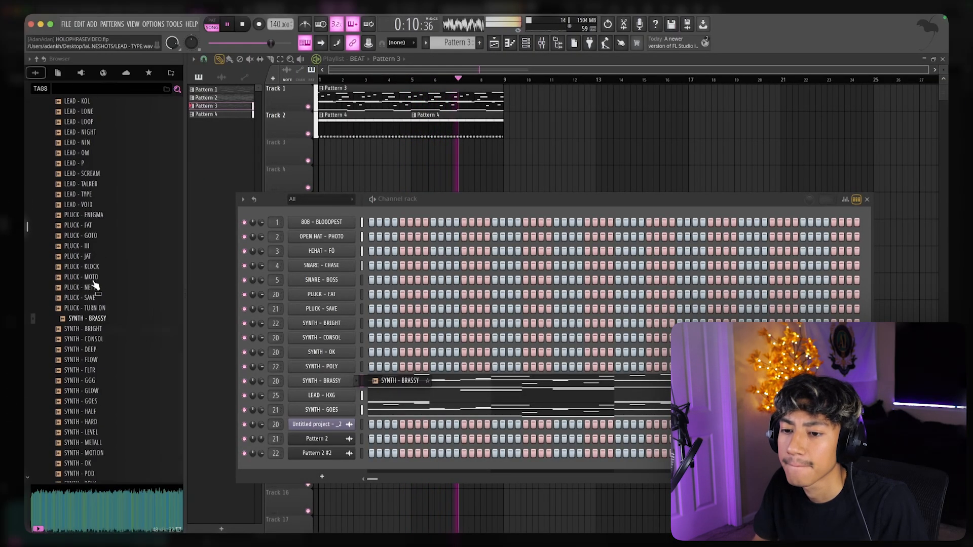
click(85, 199)
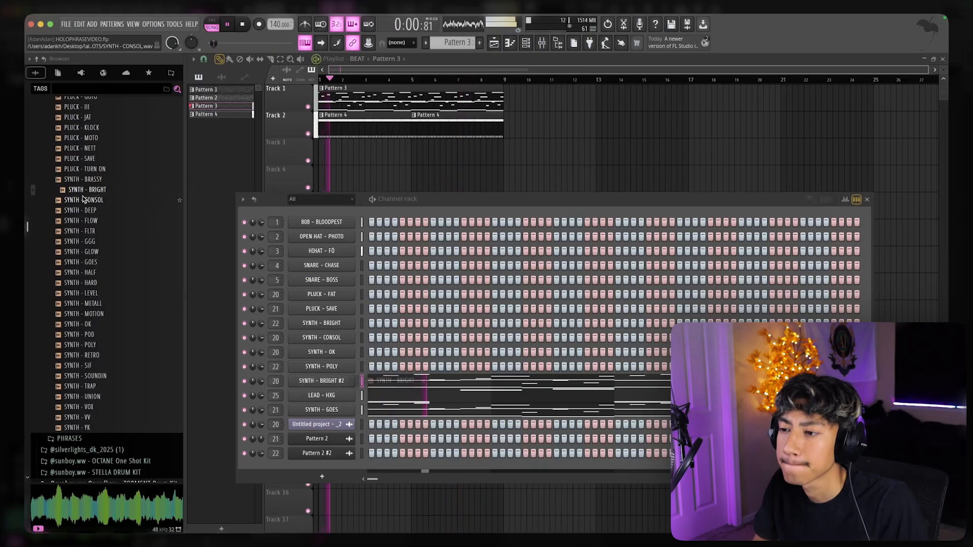
- Raise the MAIN MELODY fader slightly and lower the Insert 1 fader to about 92% (-1.8 dB)
double_click(279, 381)
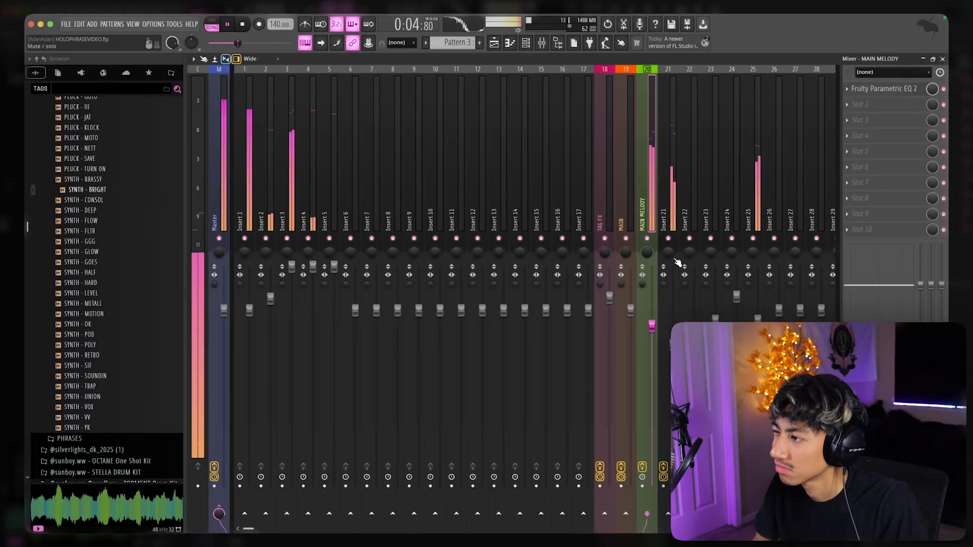
drag(248, 309, 253, 326)
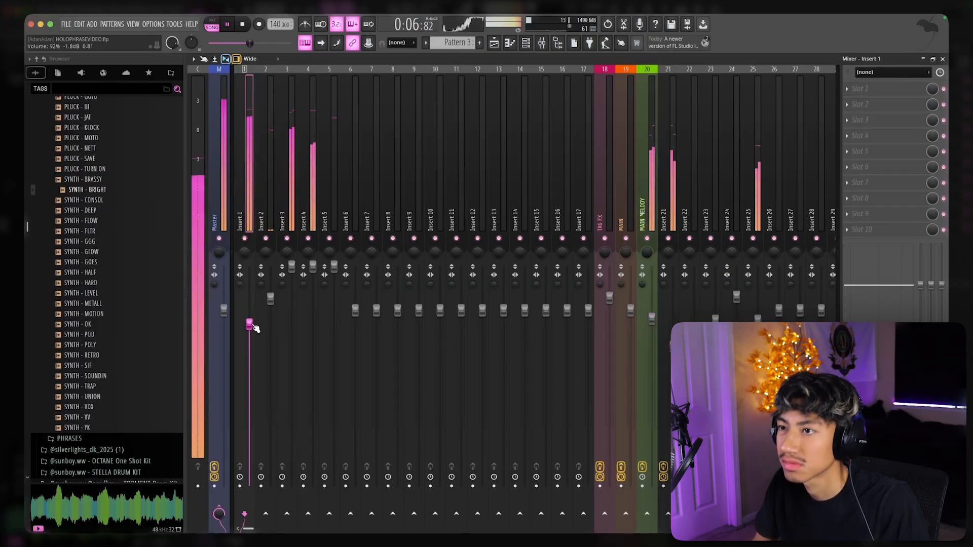
click(943, 59)
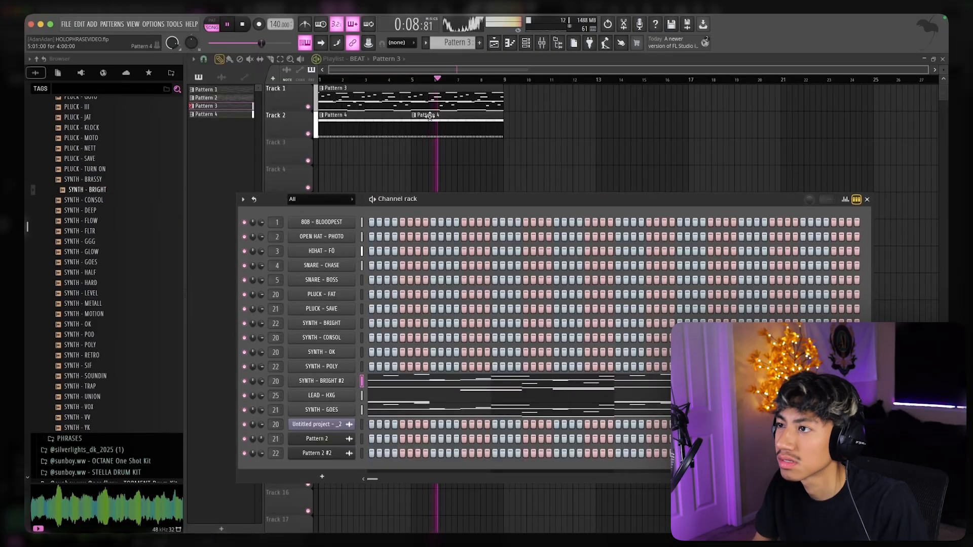
- Switch to Pattern 4 and replace the 808 - BLOODPEST sample with 808 - ALIEN from the TORMENT Drum Kit
key(F6)
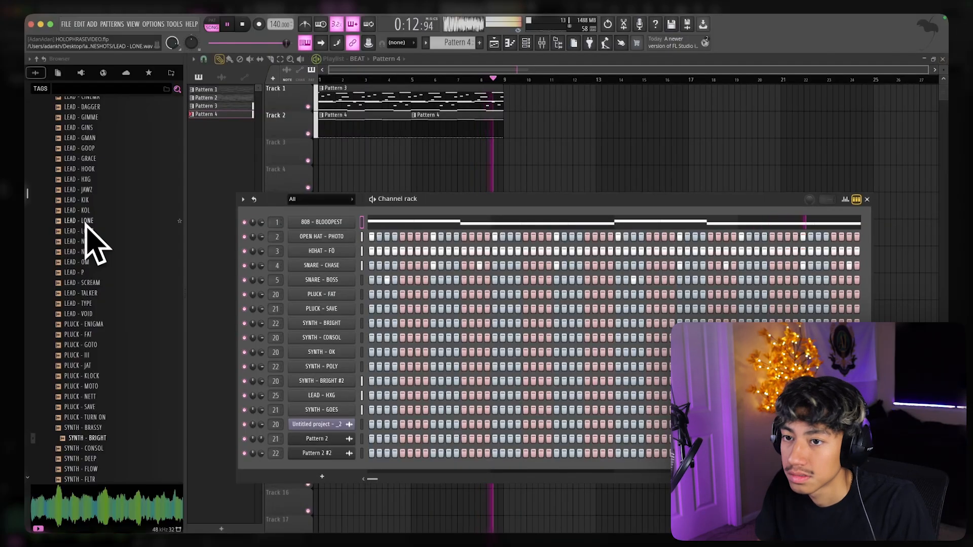
scroll(93, 233, up, 10)
scroll(108, 254, down, 1)
click(109, 275)
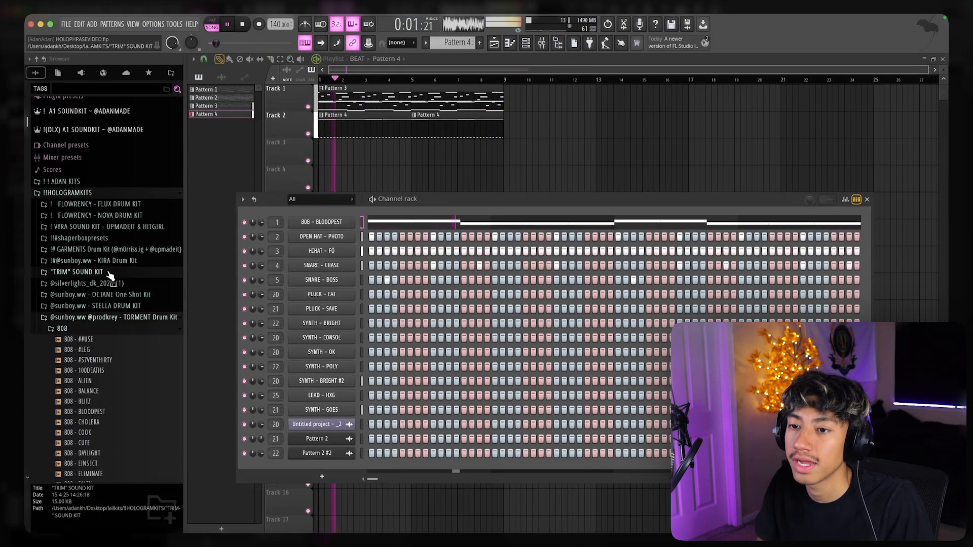
scroll(109, 271, down, 5)
right_click(92, 198)
click(98, 204)
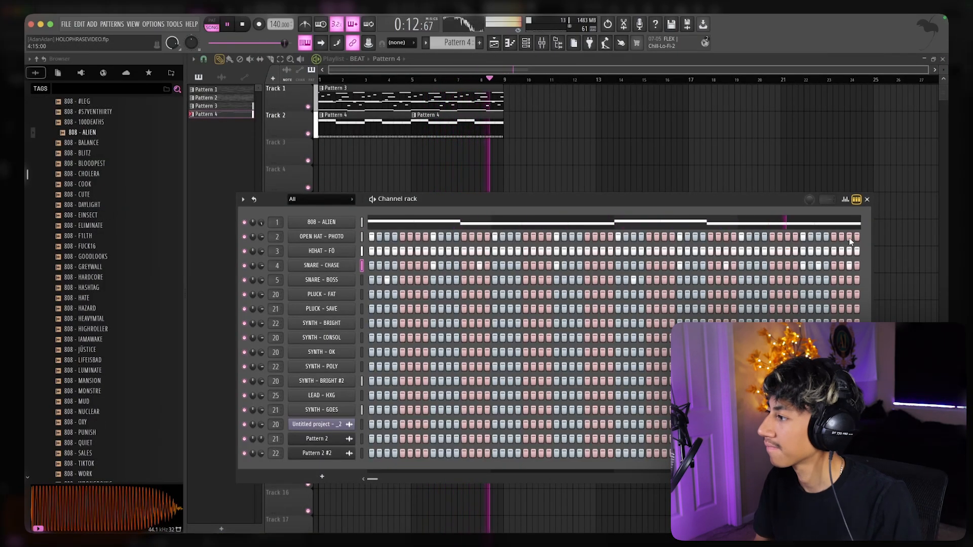
scroll(142, 242, up, 4)
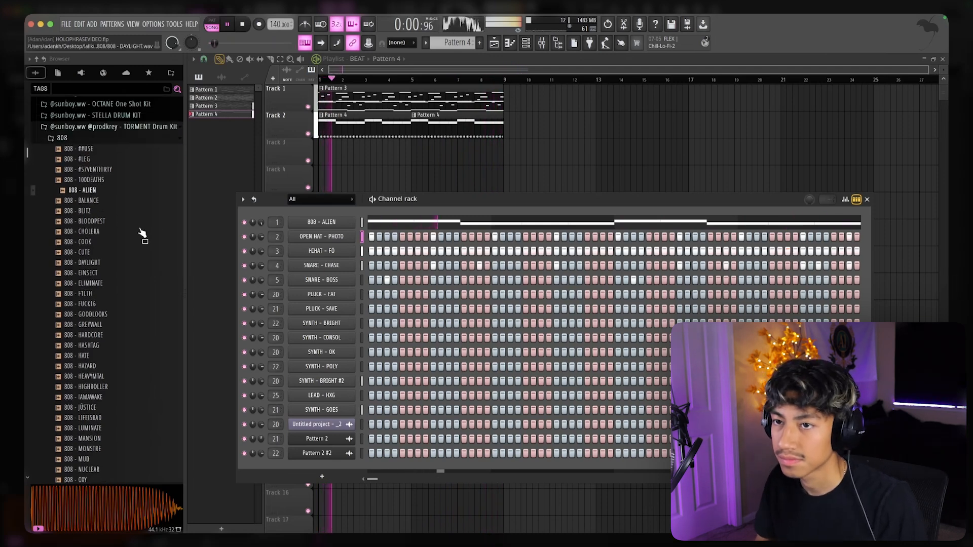
- Audition clap samples such as CLAP - JET and CLAP - MUD in the TORMENT Drum Kit
click(101, 186)
click(89, 219)
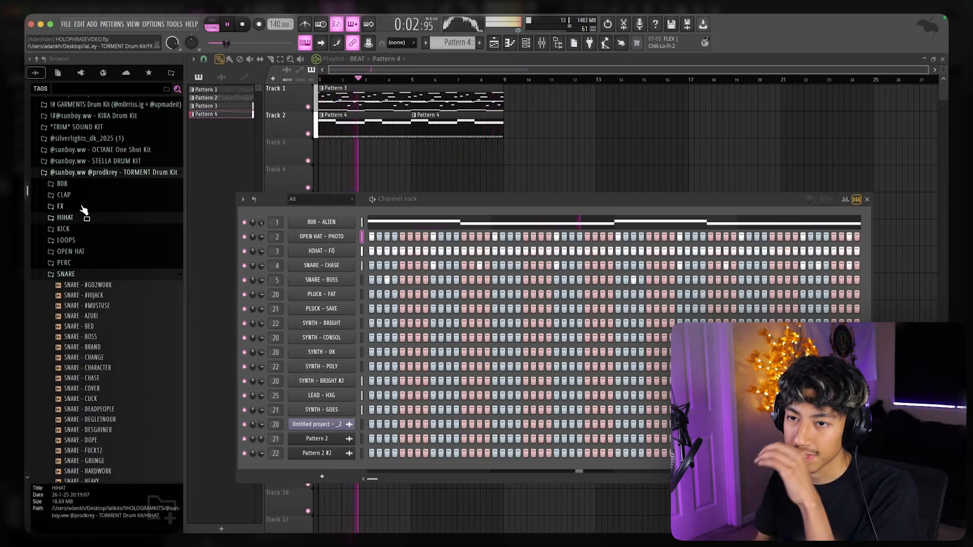
click(86, 195)
click(95, 237)
click(98, 288)
click(101, 311)
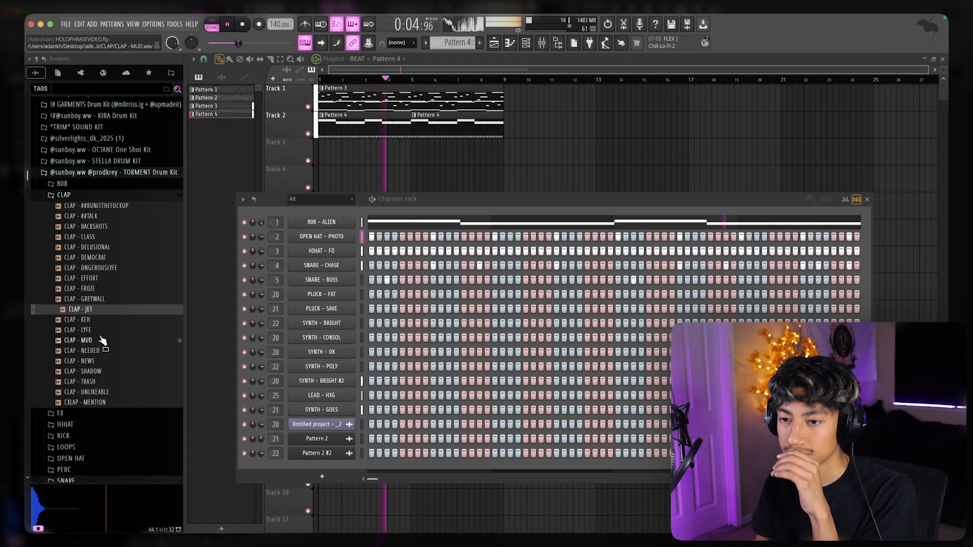
click(101, 340)
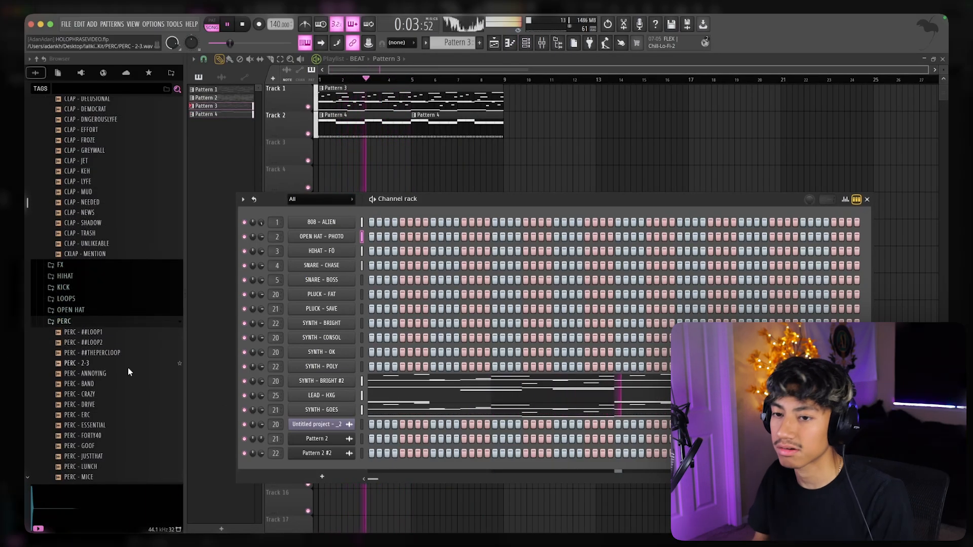
- Find the PLUCK - FAT one-shot and add it as a new channel below SYNTH - GOES
scroll(128, 367, down, 15)
scroll(105, 275, up, 10)
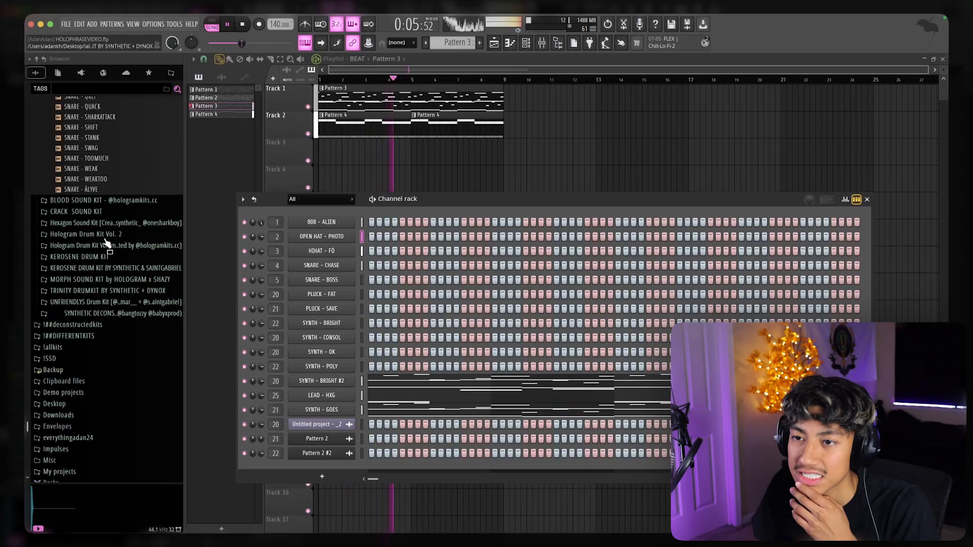
scroll(103, 203, up, 5)
click(106, 127)
key(space)
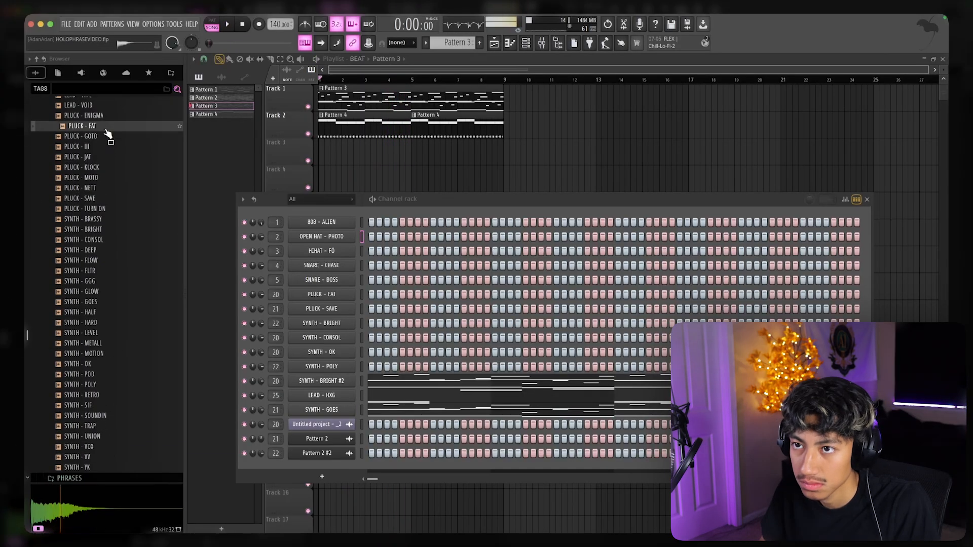
drag(317, 379, 311, 420)
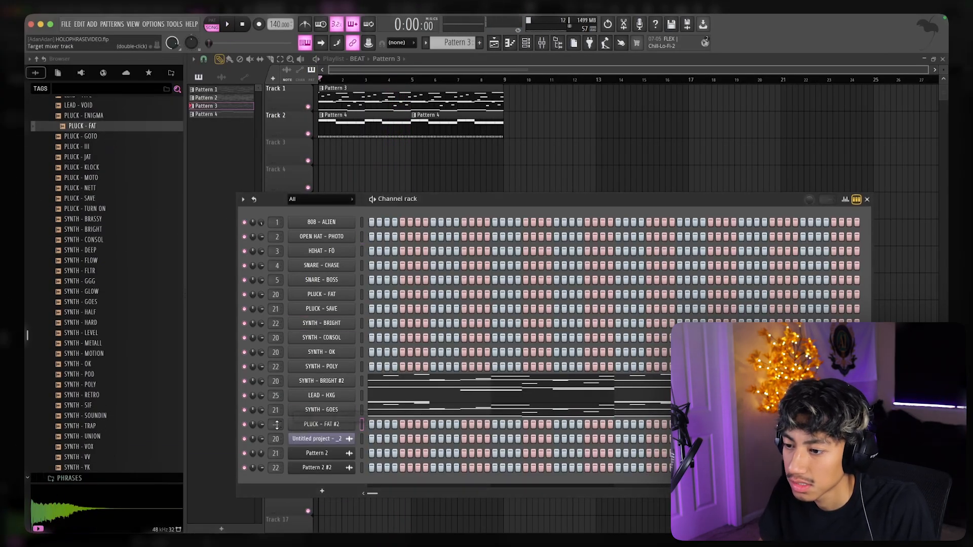
- Route PLUCK - FAT #2 to mixer track 22 and paste the SYNTH - BRIGHT #2 notes into it
right_click(325, 382)
click(452, 392)
right_click(333, 424)
click(471, 411)
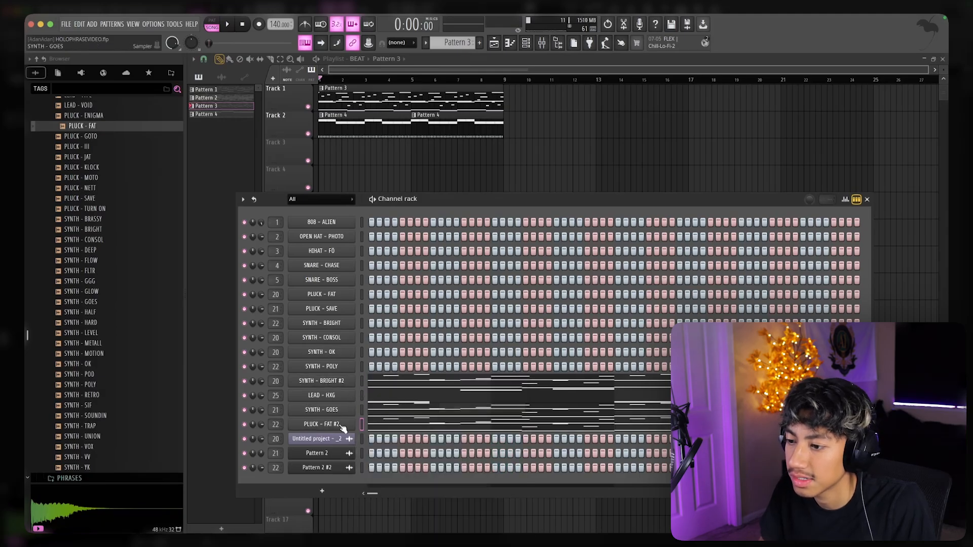
- Open the PLUCK - FAT #2 sampler settings and show its envelope page
click(343, 428)
drag(469, 237, 479, 247)
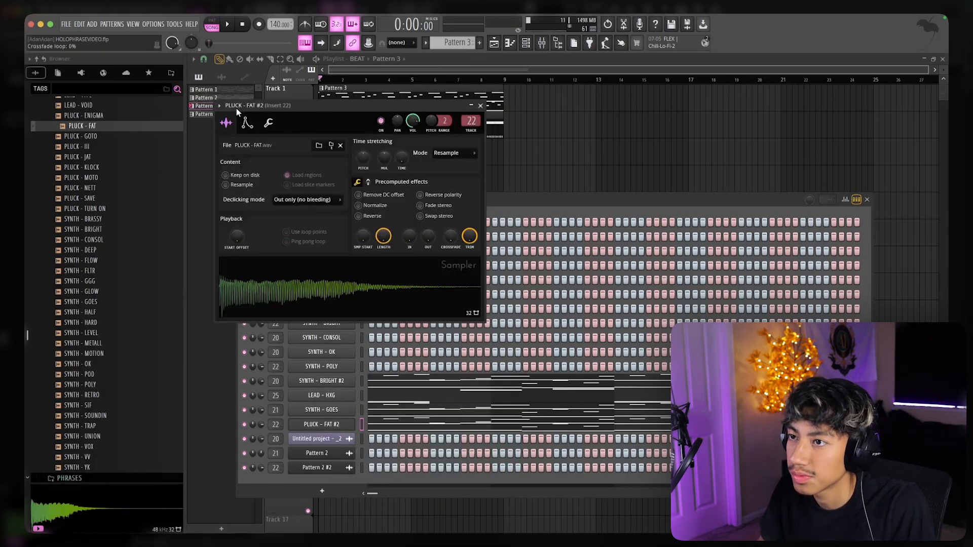
click(247, 123)
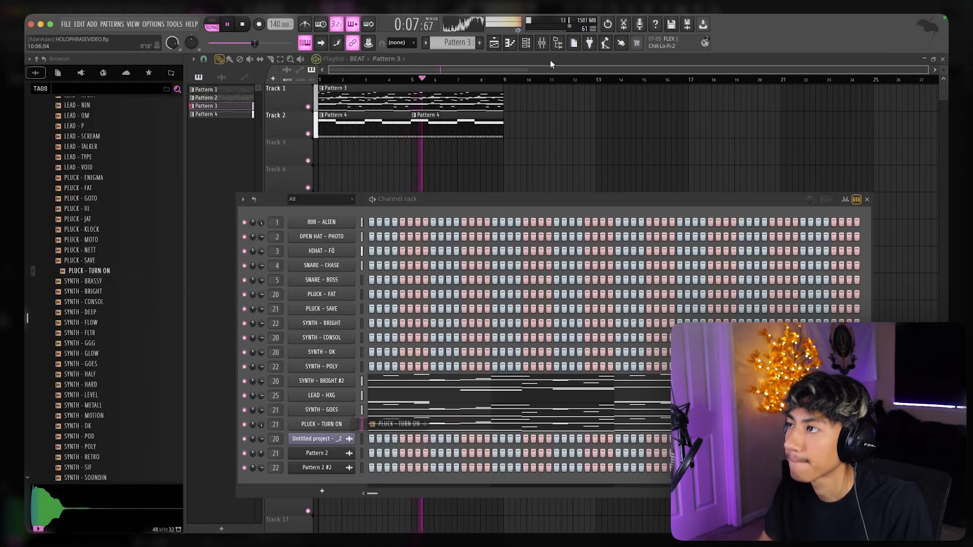
- Check the mixer levels and review the PLUCK - TURN ON notes in the piano roll
key(F9)
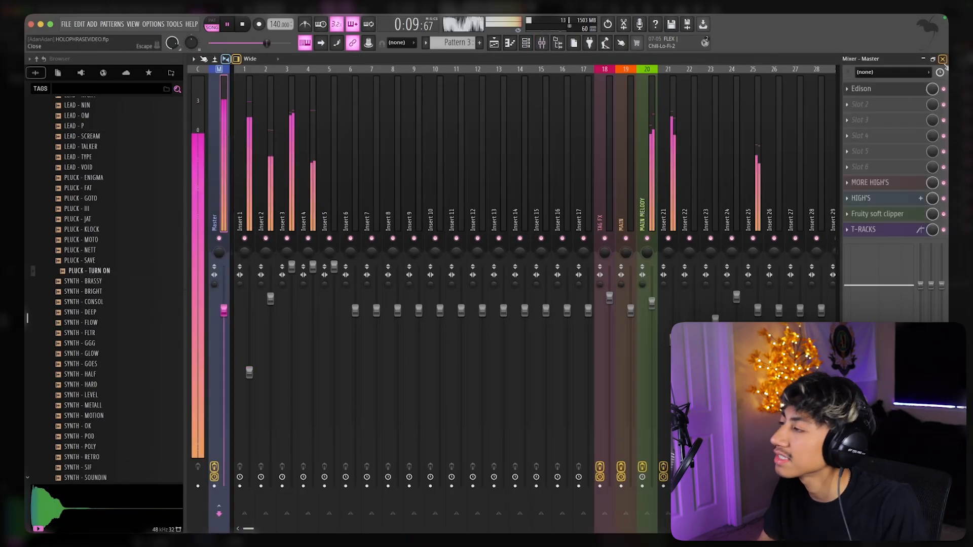
key(F9)
click(453, 427)
scroll(499, 355, down, 3)
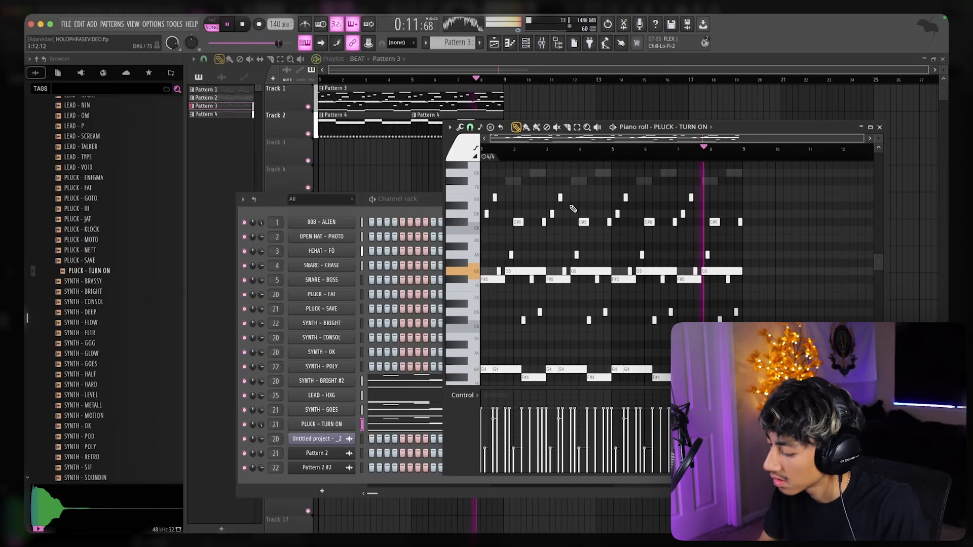
click(870, 127)
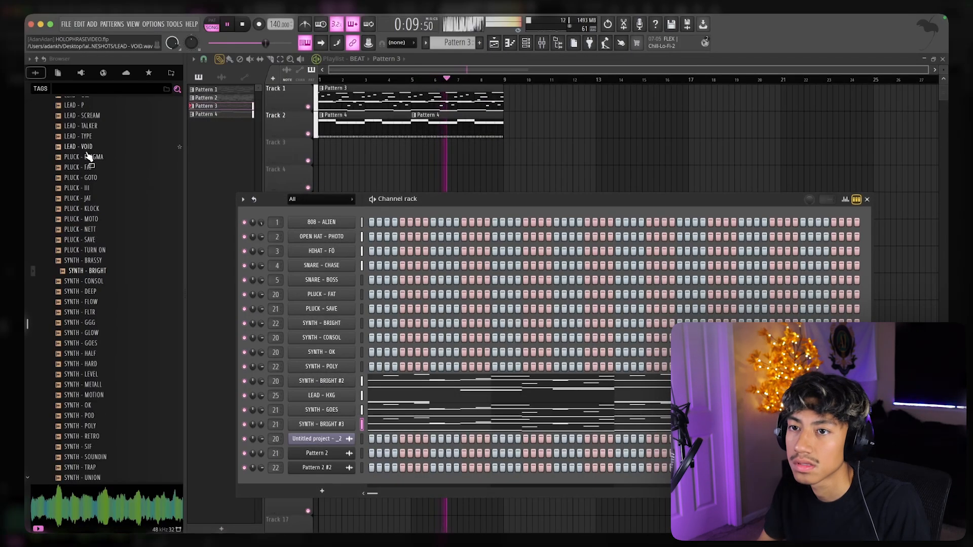
- Replace the SYNTH - BRIGHT #3 sample with PLUCK - ENIGMA and close its channel settings
drag(88, 157, 385, 424)
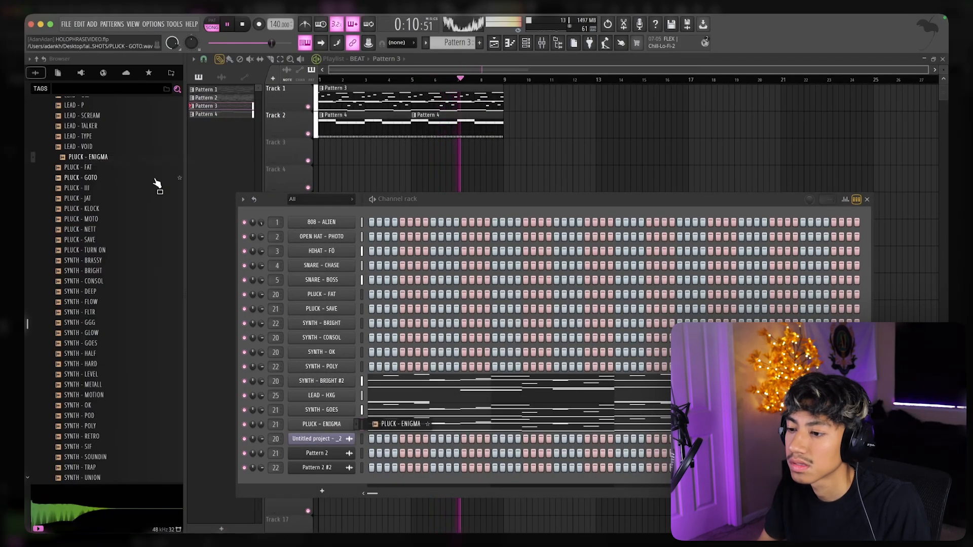
click(308, 426)
click(481, 105)
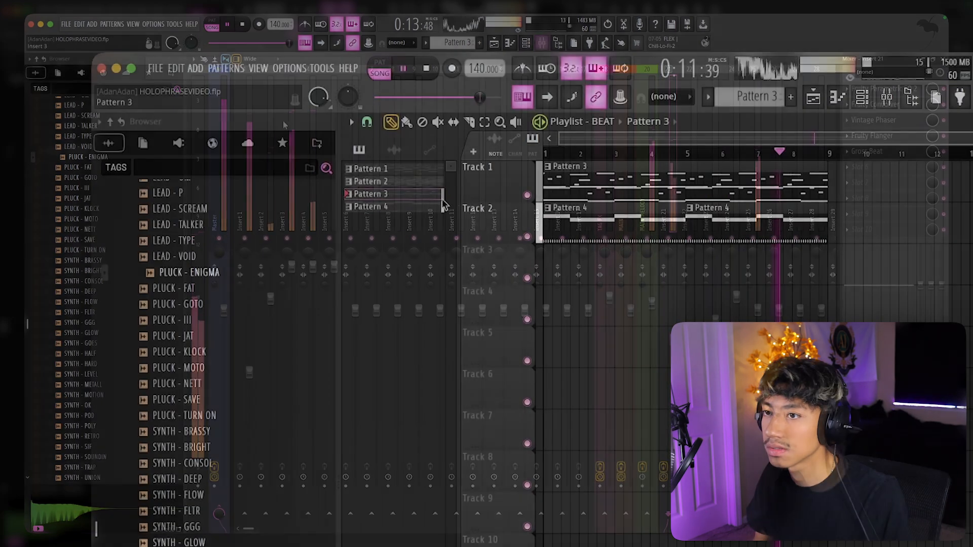
- Transpose Pattern 3 by 2 semitones
right_click(239, 107)
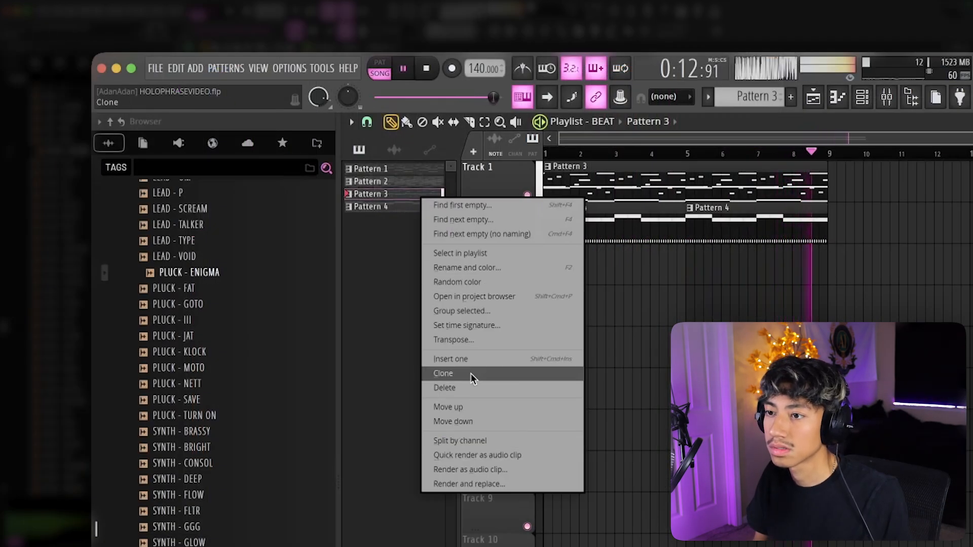
click(474, 340)
text(2)
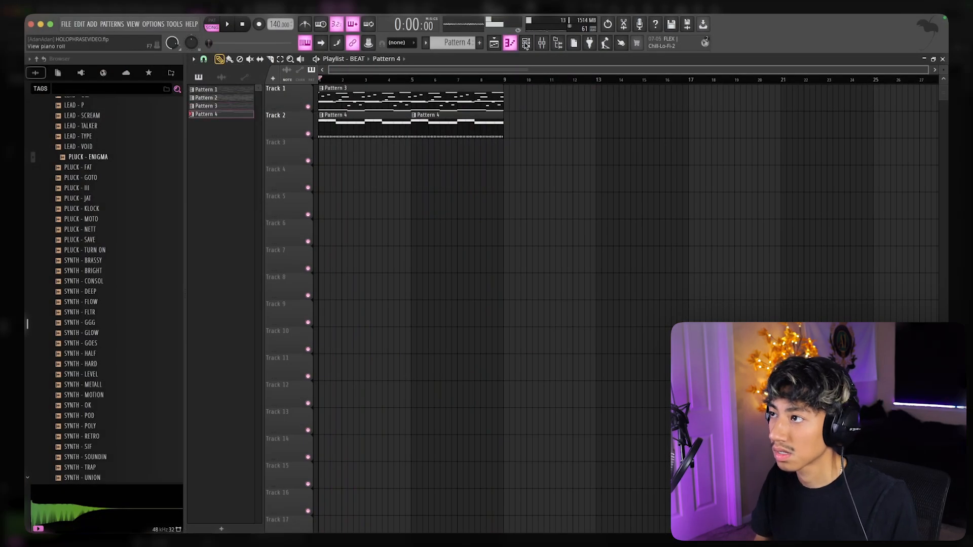
- Raise all 808 - ALIEN notes in Pattern 4 by two semitones and play them back
click(526, 44)
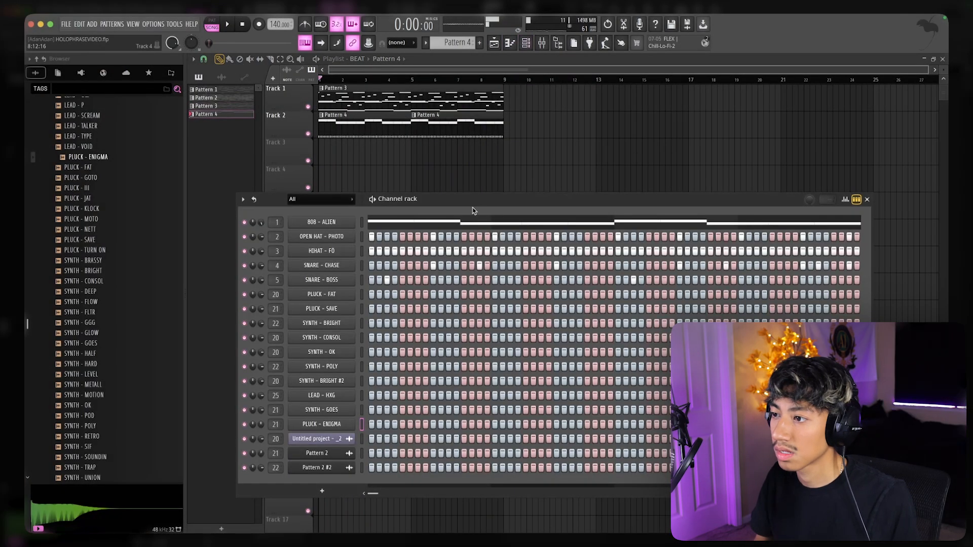
click(471, 219)
key(shift+Up)
key(shift+Up)
key(space)
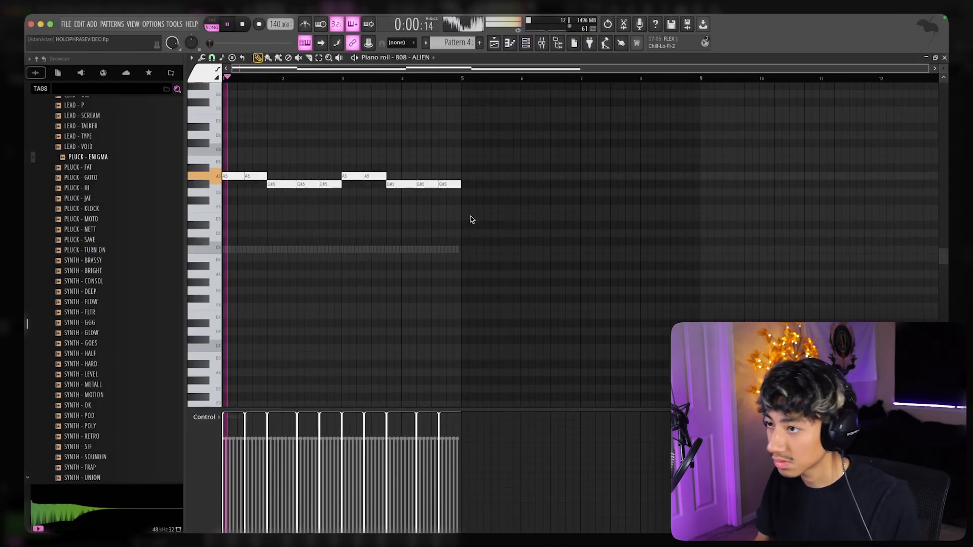
- Try the 808 - ALIEN notes an octave lower, then move them back up an octave
key(super+Down)
key(space)
key(super+Up)
key(space)
key(space)
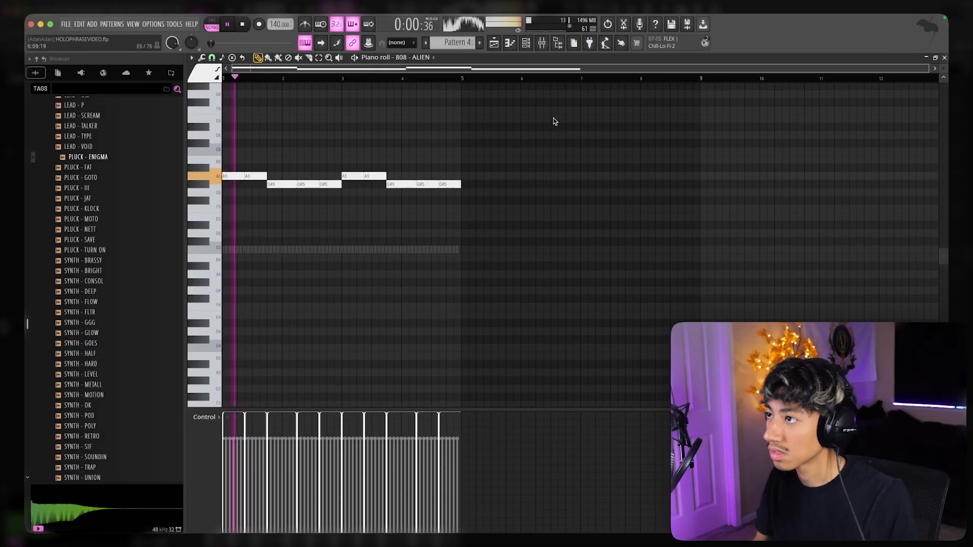
- Raise the Insert 1 fader slightly and close the mixer
click(542, 43)
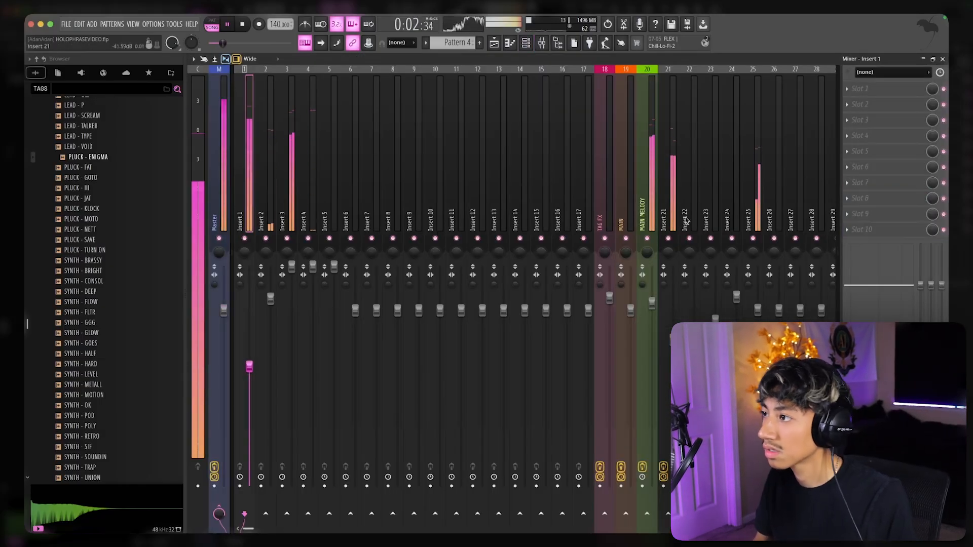
click(941, 59)
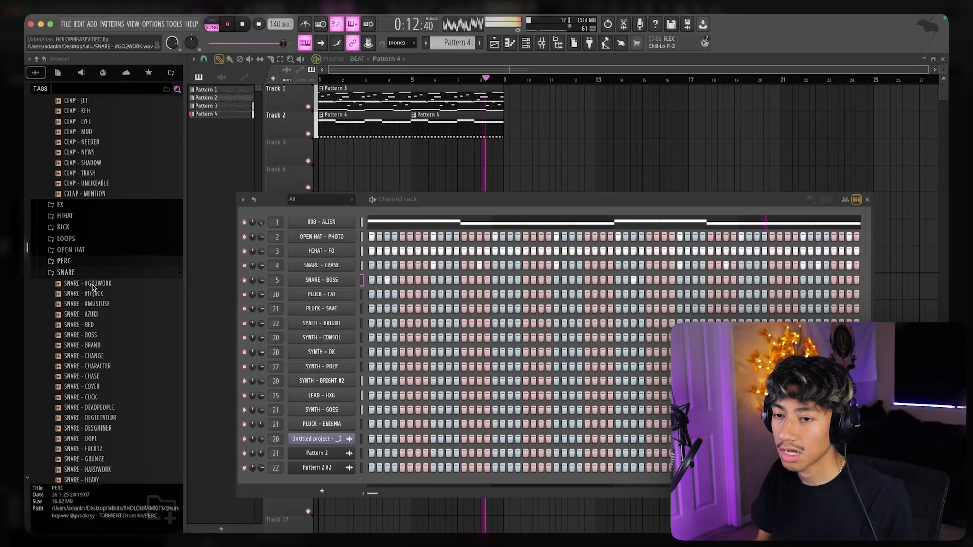
- Try SNARE - #GO2WORK in place of the SNARE - BOSS sample
drag(91, 276, 306, 280)
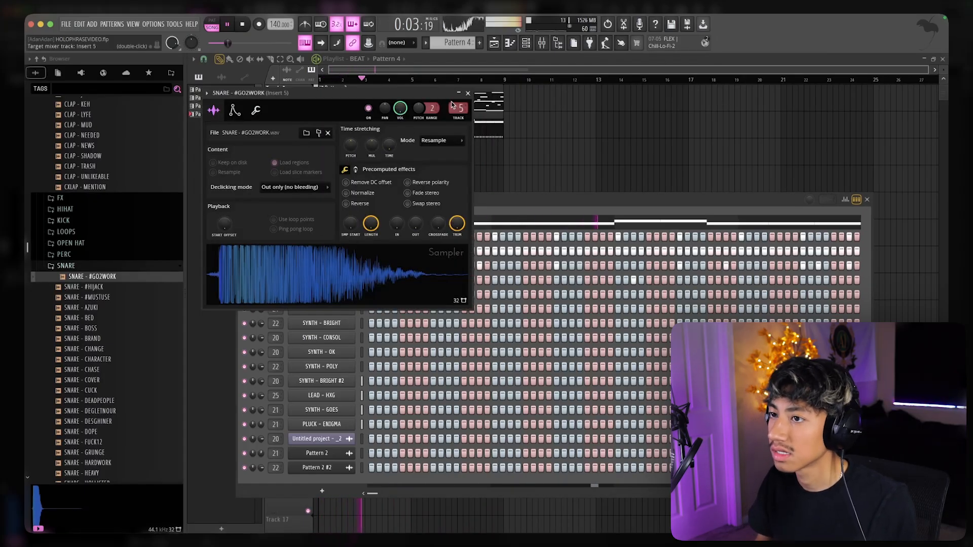
click(468, 93)
- Load SNARE - #HIJACK into the Insert 5 snare channel and lower the Insert 5 fader
drag(86, 287, 334, 379)
key(F9)
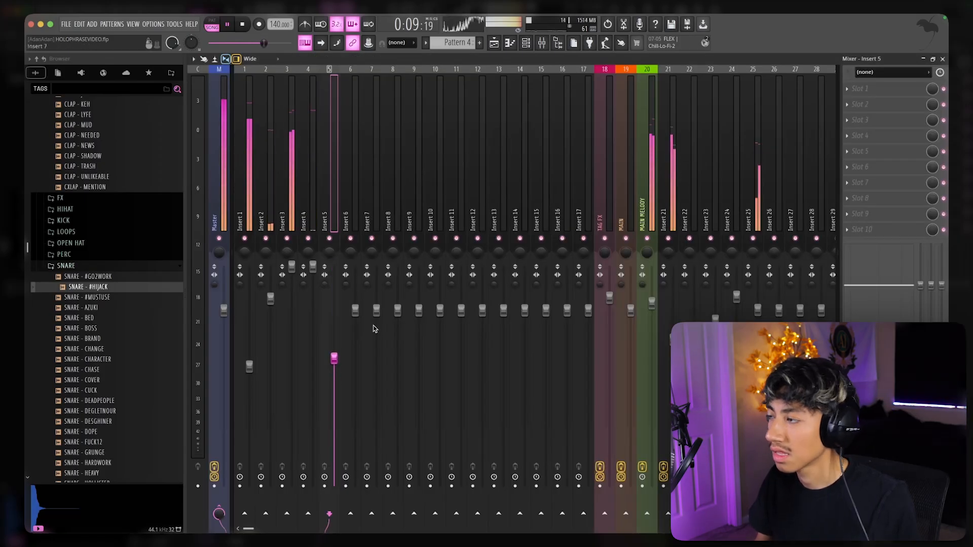